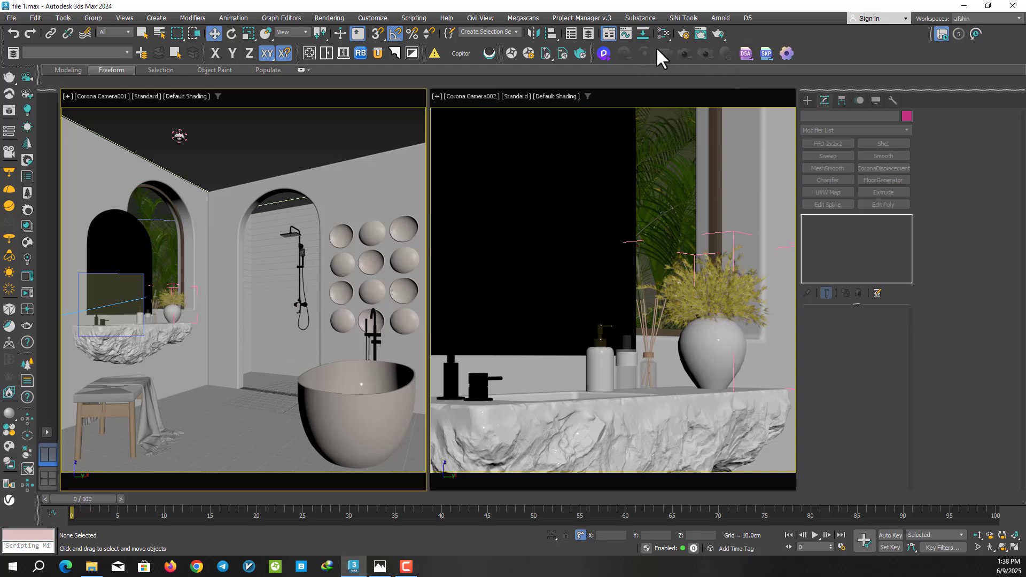
Enable the render material override in Render Setup using a CoronaLegacyMtl.
left_click(684, 34)
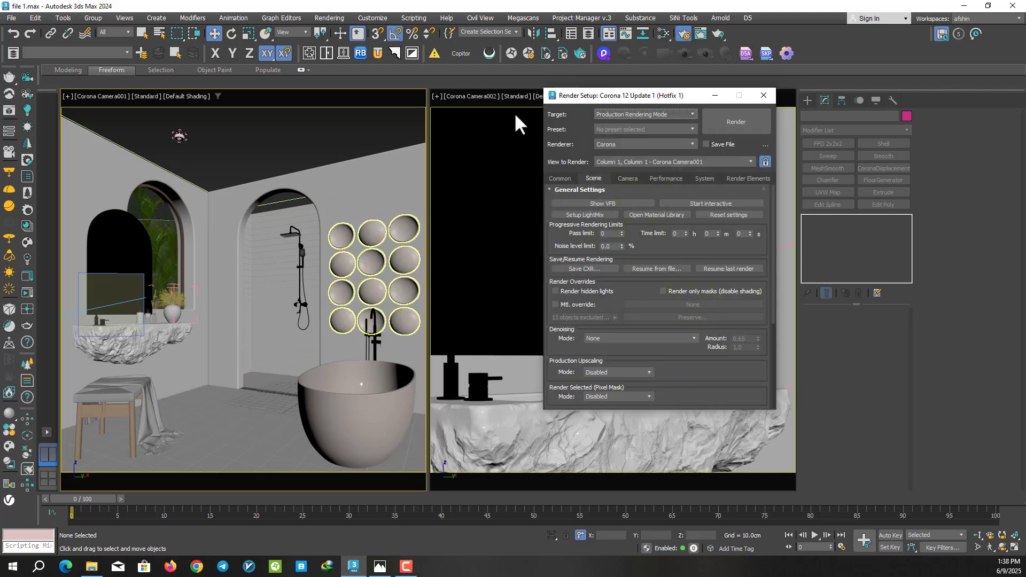
left_click_drag(605, 90, 100, 114)
scroll(165, 256, "down", 2)
left_click(102, 295)
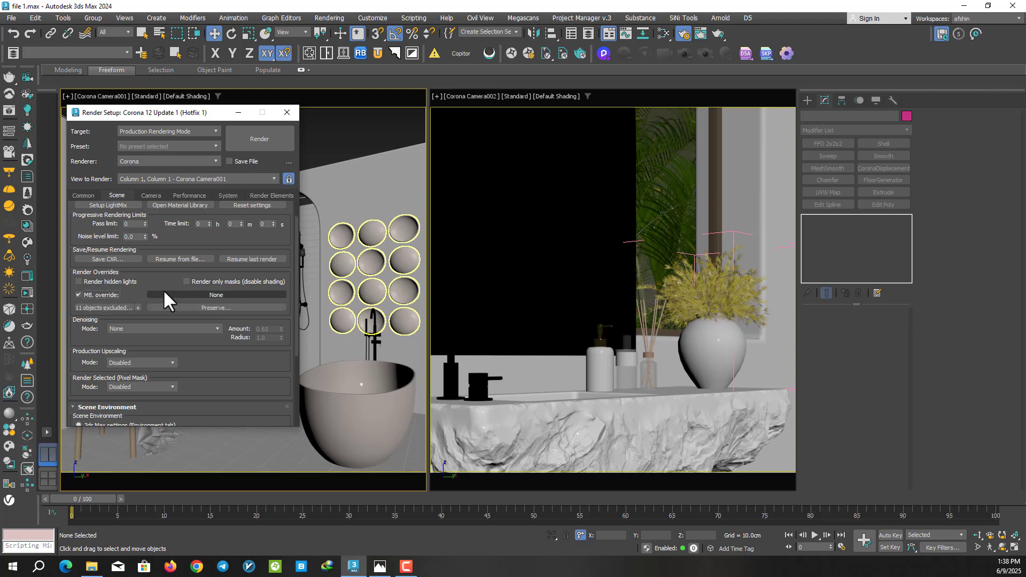
left_click_drag(479, 104, 467, 113)
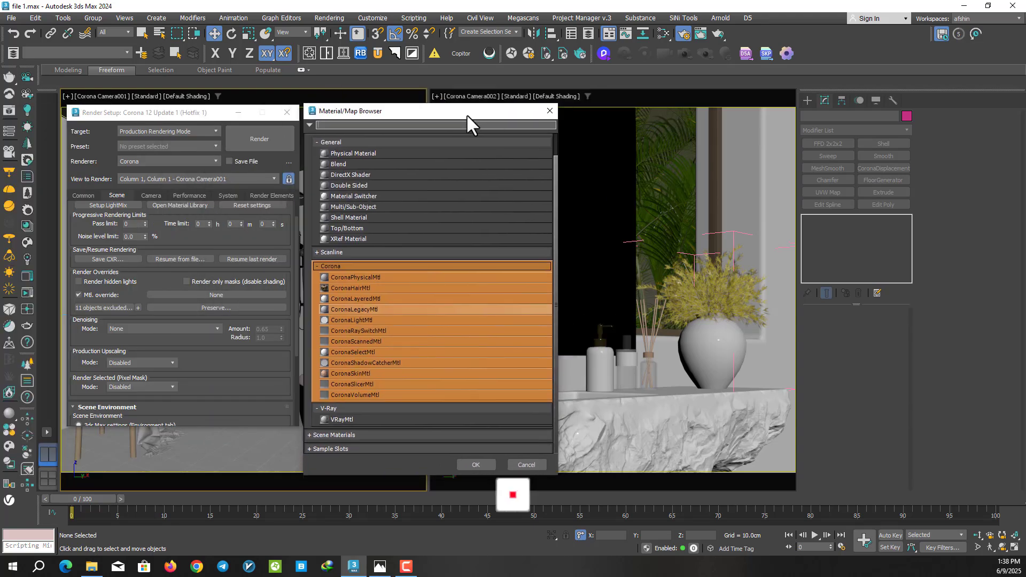
double_click(381, 309)
left_click(235, 308)
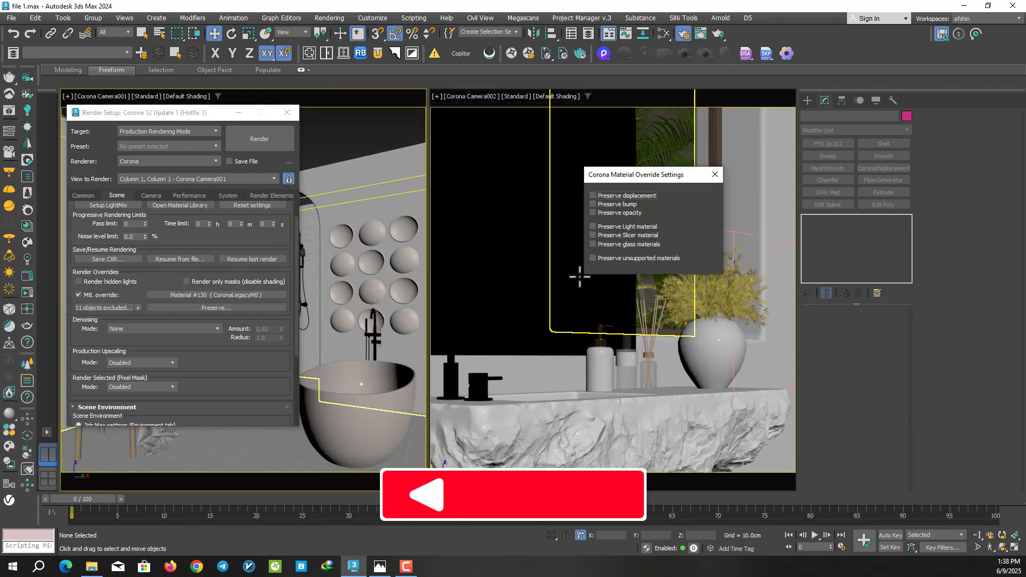
left_click(715, 175)
scroll(241, 350, "down", 3)
scroll(241, 353, "down", 3)
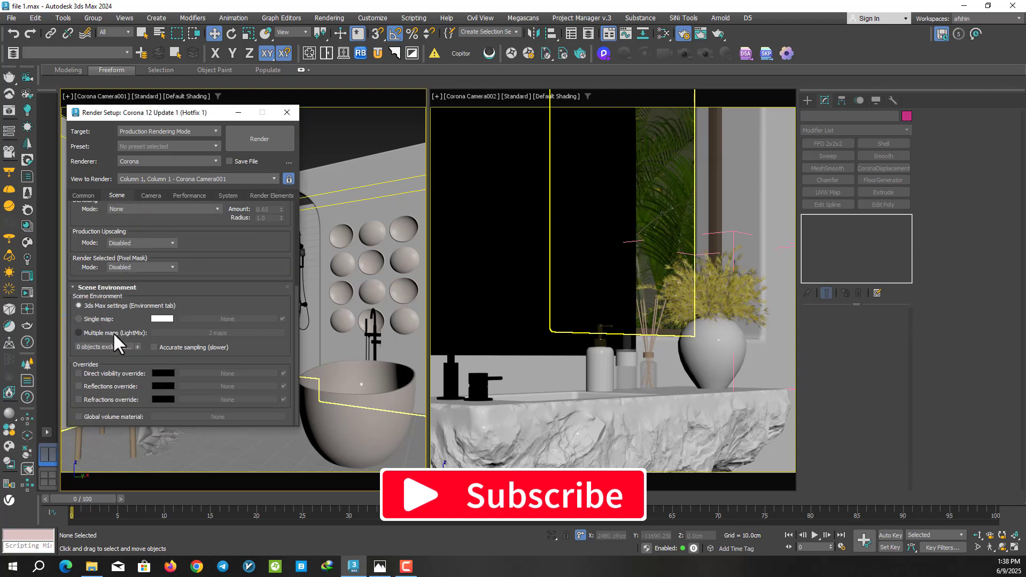
Run an interactive test render with the override, then close the frame buffer.
left_click(239, 113)
left_click(28, 292)
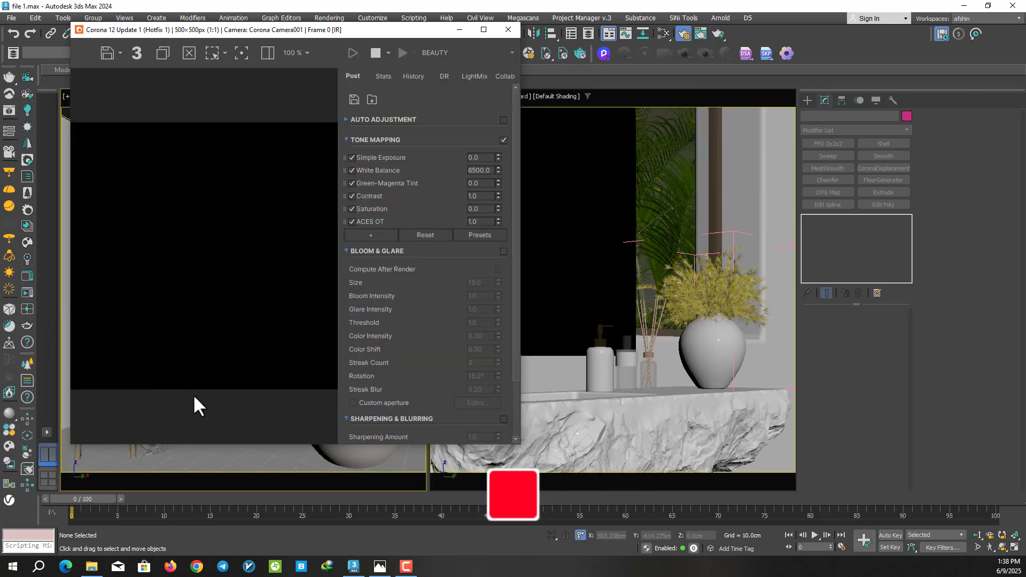
left_click(377, 54)
left_click(499, 33)
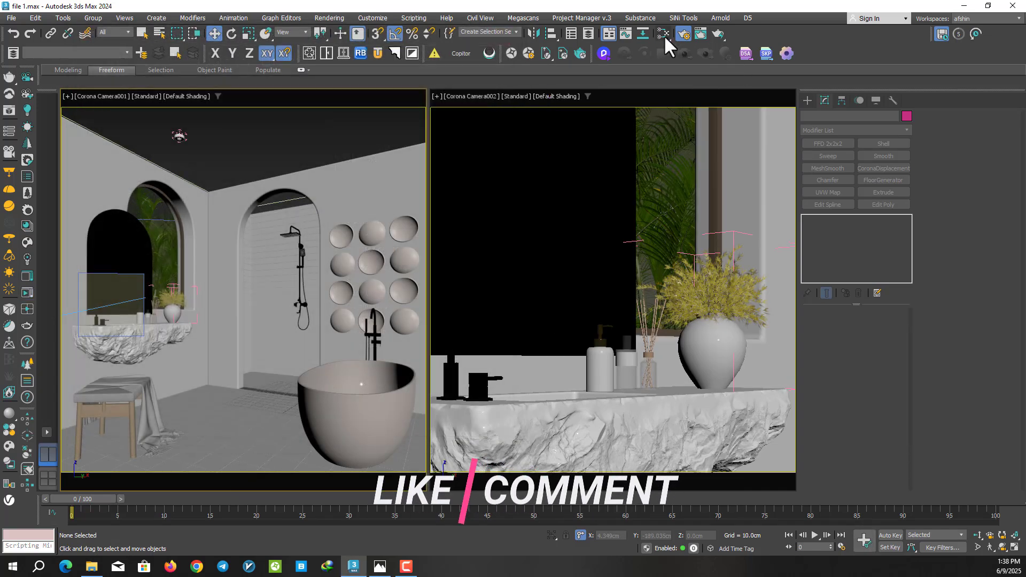
left_click(664, 35)
Add CoronaSky and CoronaColorCorrect nodes, wiring CoronaSky into the colour-correct Input.
left_click_drag(517, 176, 515, 460)
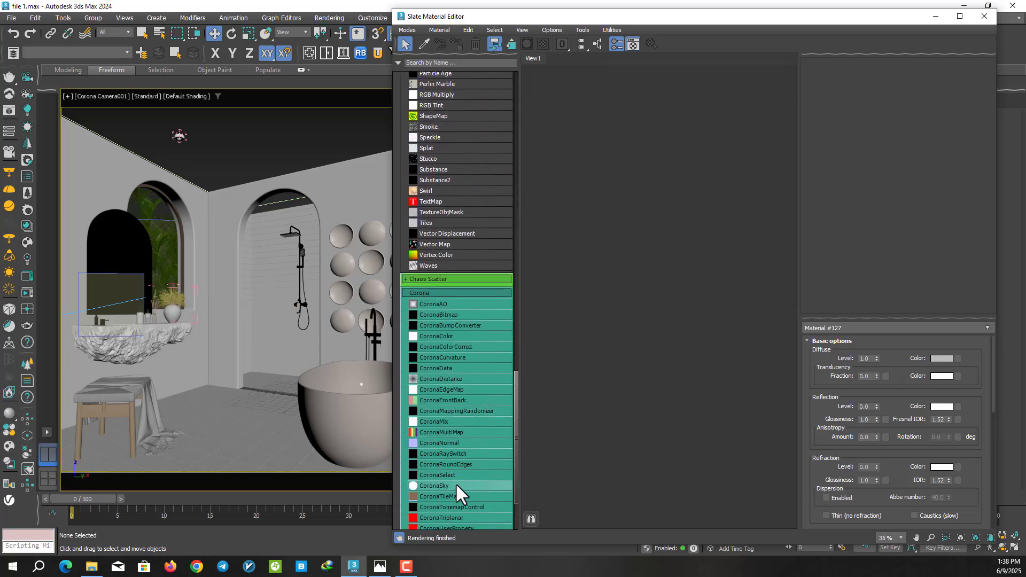
left_click_drag(611, 255, 613, 252)
left_click_drag(588, 16, 429, 33)
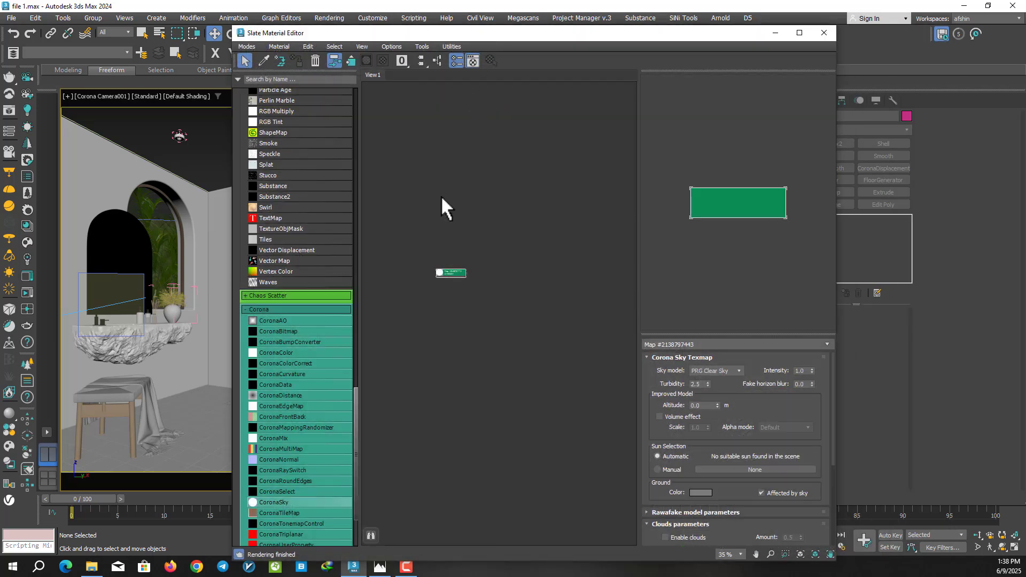
scroll(449, 273, "up", 6)
scroll(497, 272, "down", 2)
left_click_drag(286, 364, 553, 235)
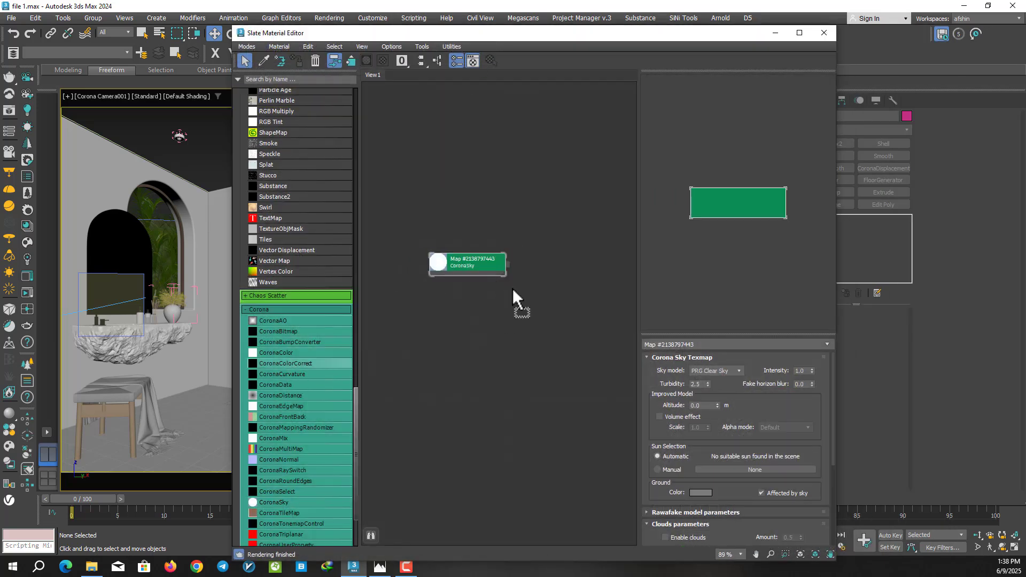
left_click_drag(489, 269, 471, 259)
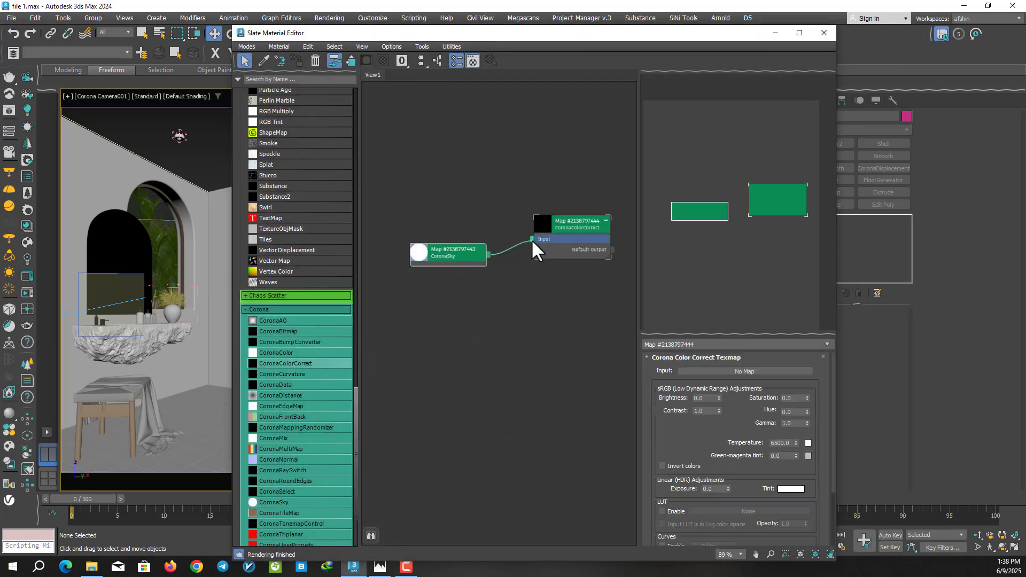
left_click_drag(531, 239, 533, 239)
Instance the CoronaColorCorrect output into Render Setup's Single environment map slot.
left_click_drag(587, 33, 773, 47)
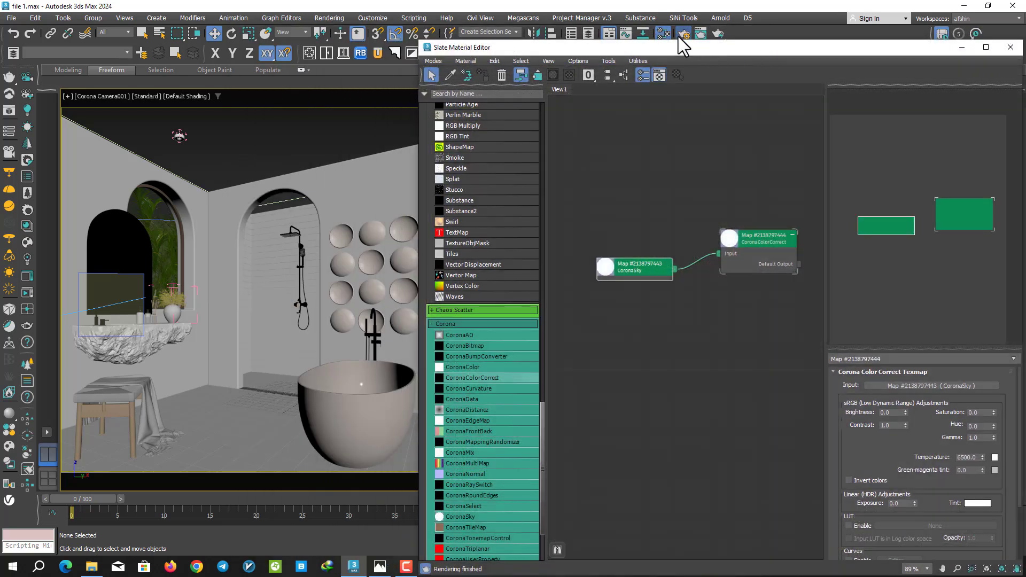
left_click_drag(694, 43, 684, 30)
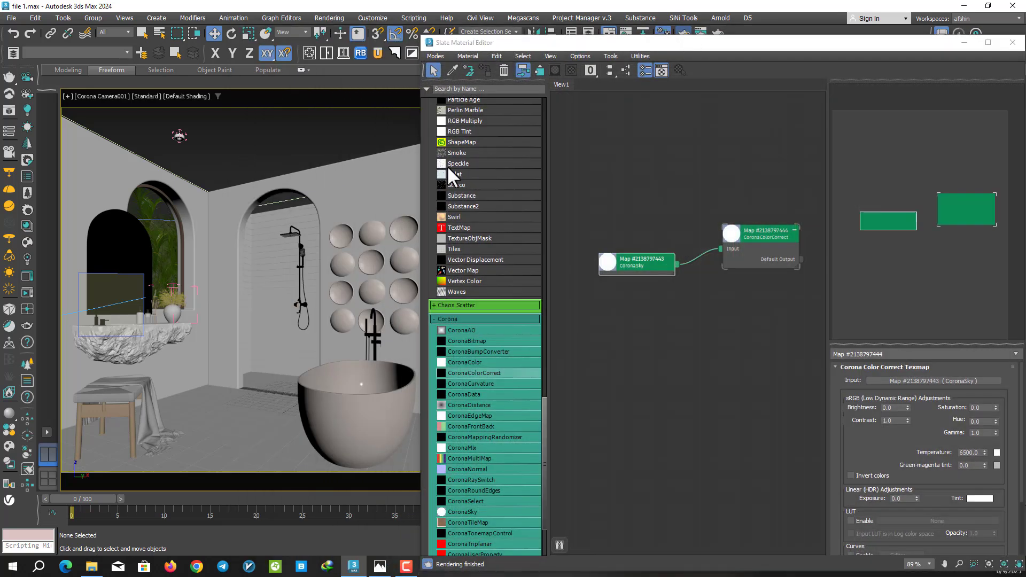
key("F10")
scroll(160, 230, "down", 3)
scroll(199, 202, "down", 3)
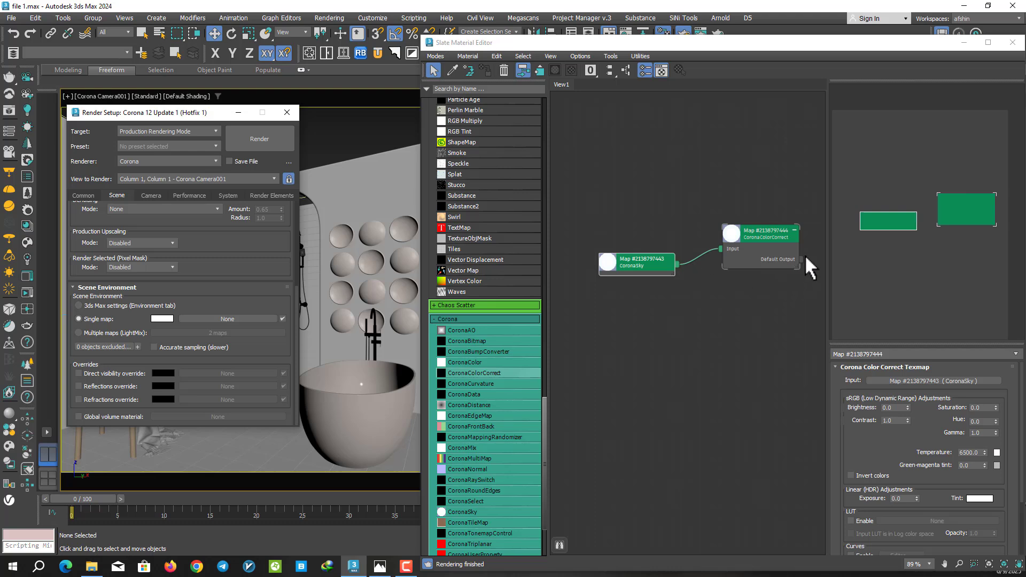
left_click_drag(801, 259, 228, 318)
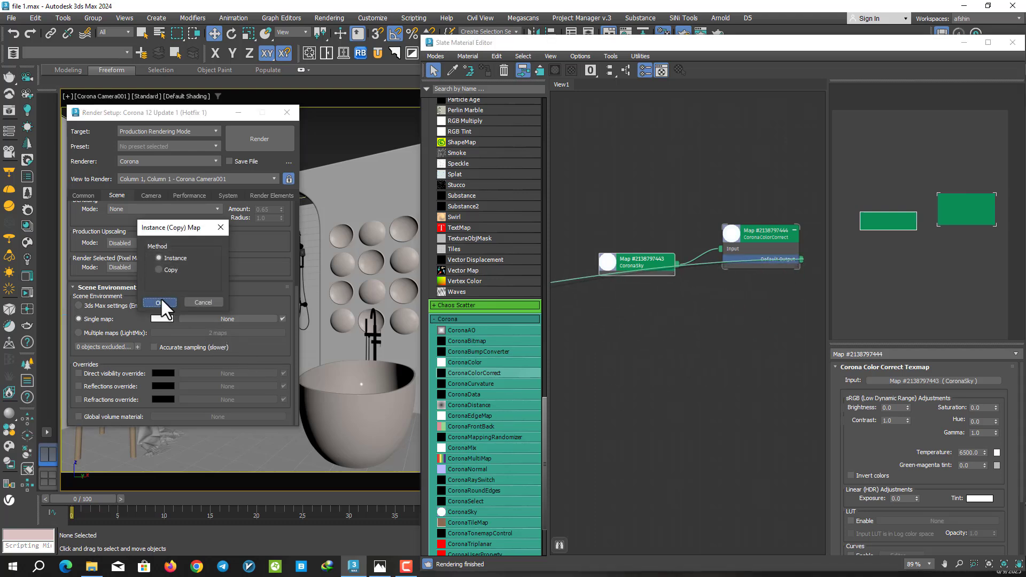
left_click(159, 303)
Under interactive render, give the environment colour correction saturation -0.8 and gamma 0.8.
left_click(239, 113)
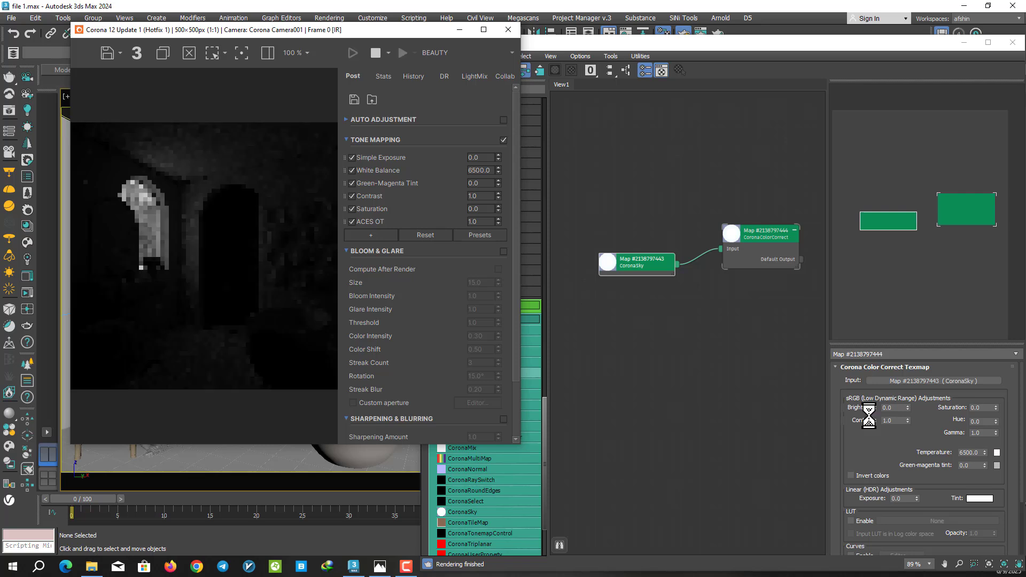
left_click(919, 406)
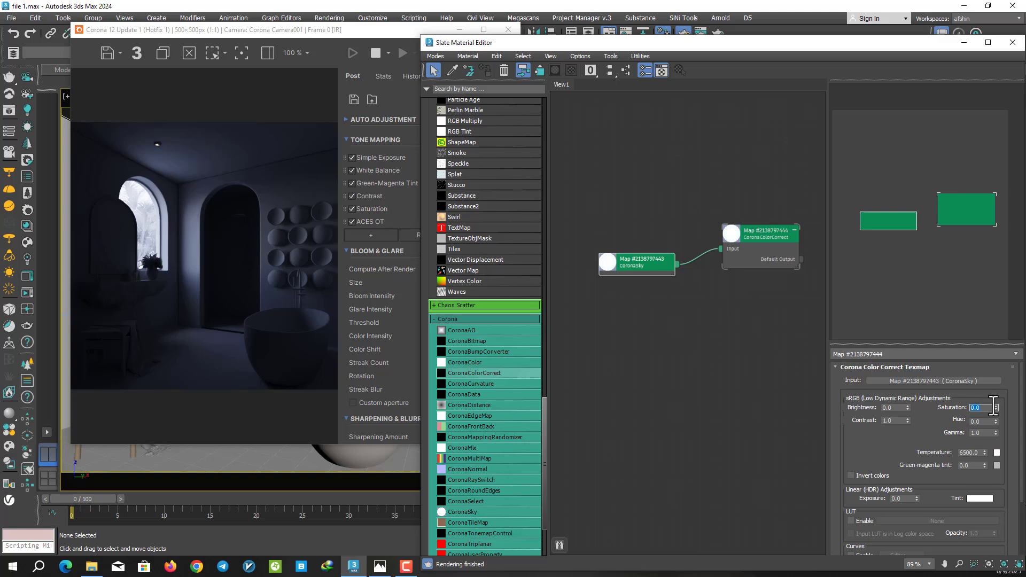
type("-.8")
type("-0.8")
key("Return")
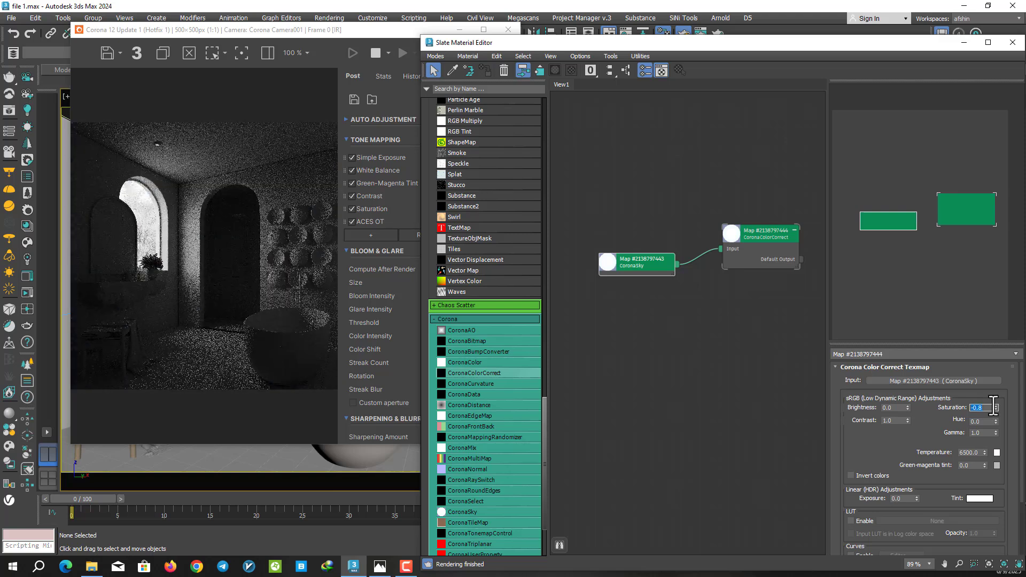
type(".9")
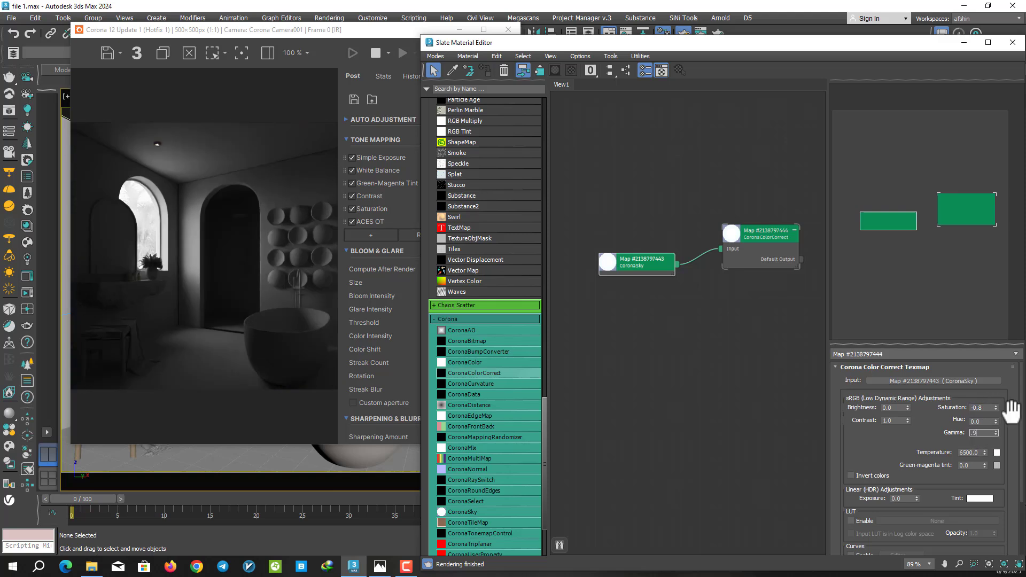
key("Return")
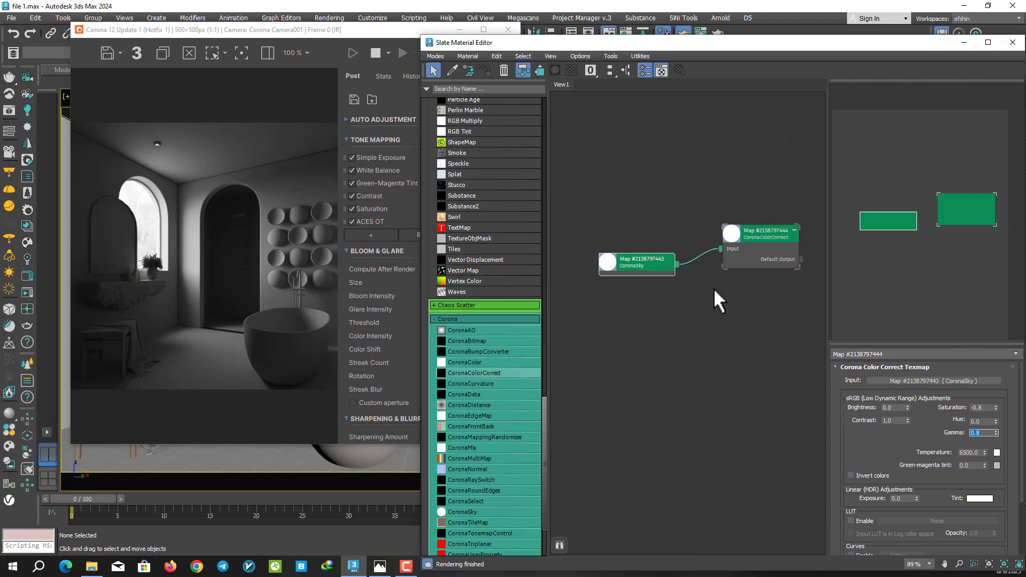
left_click(964, 43)
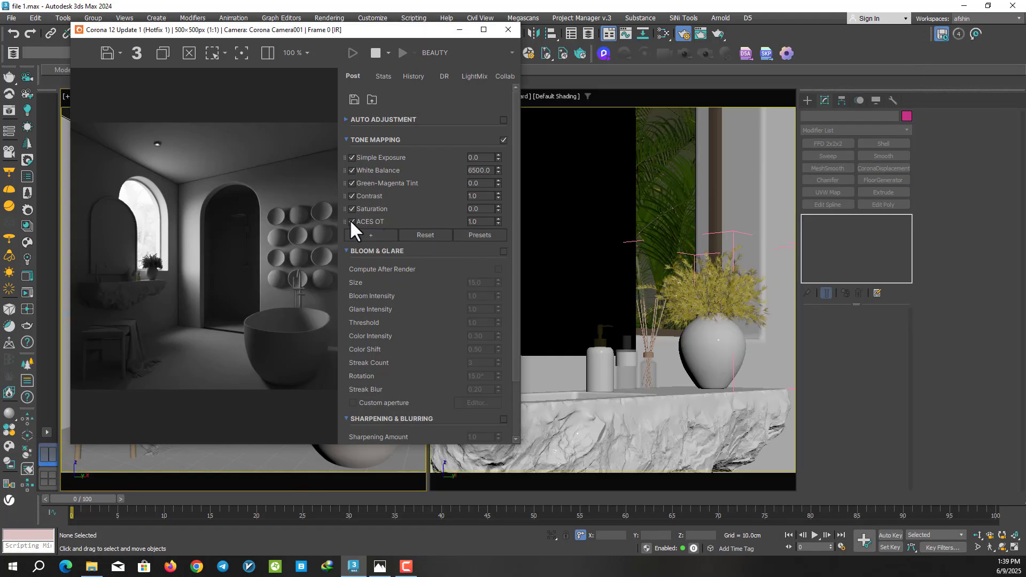
Replace ACES OT with Filmic tone mapping, Highlight Compression 1.0 and Rich Shadows 0.9.
left_click(352, 221)
left_click(367, 236)
left_click(412, 406)
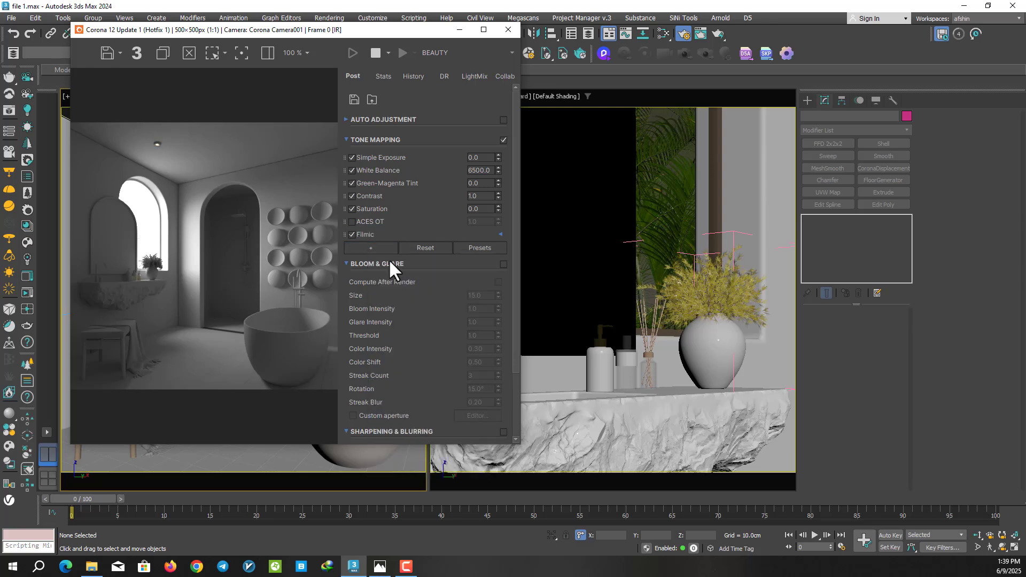
left_click(428, 238)
type("1")
key("Return")
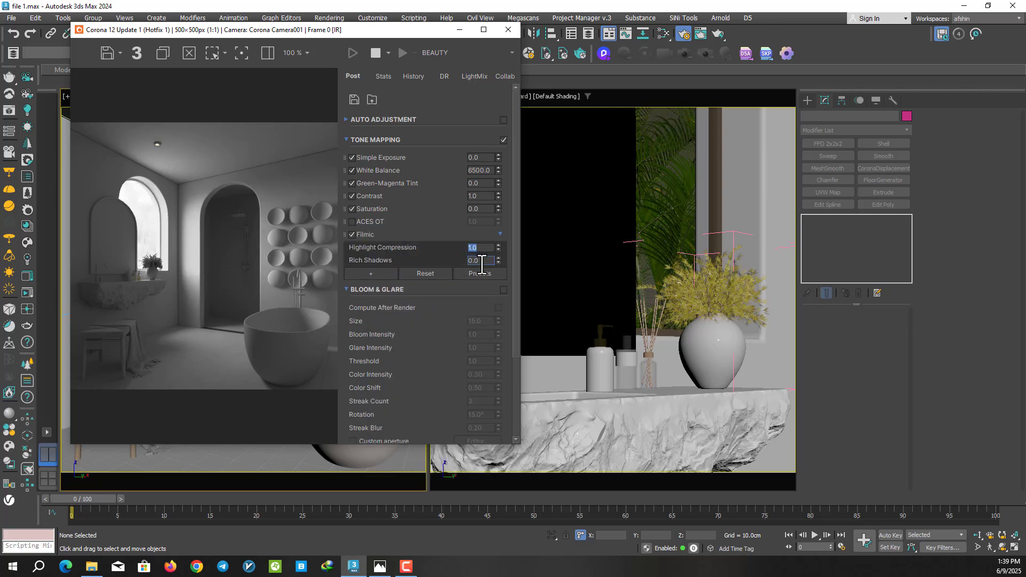
type("0.9")
key("Return")
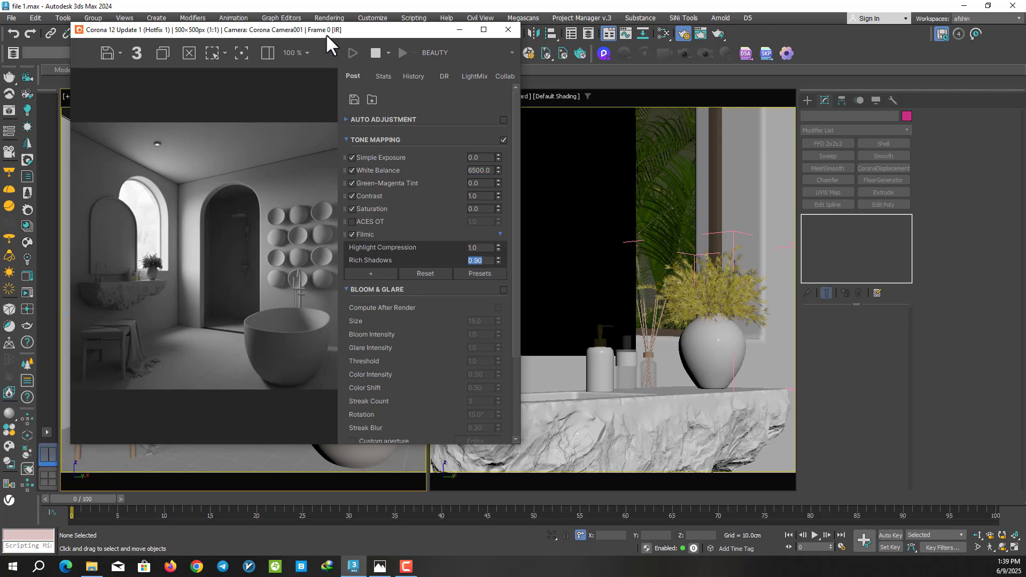
left_click_drag(326, 34, 319, 33)
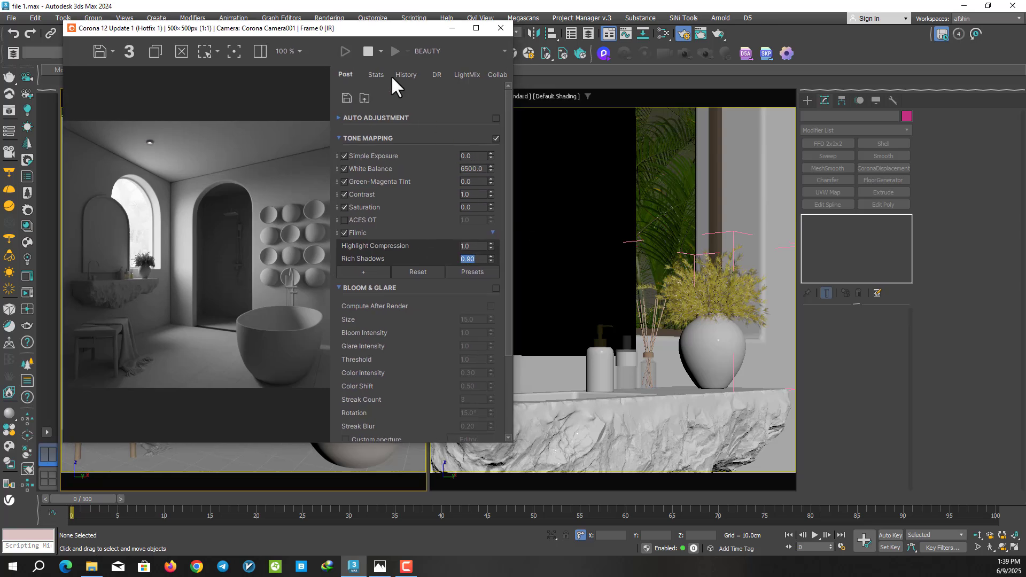
left_click(371, 54)
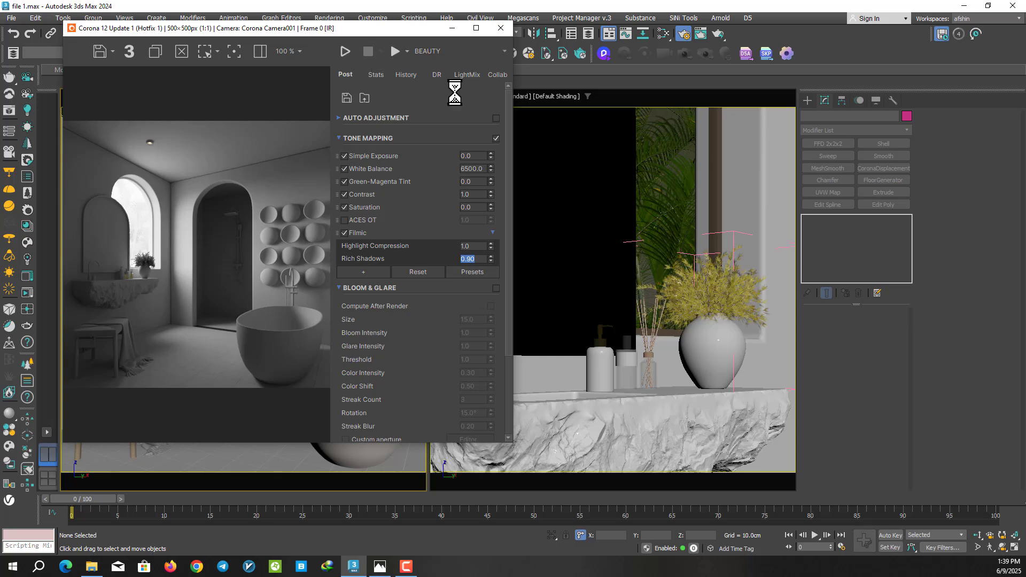
Close the frame buffer and frame the bathroom in a Top view.
left_click(498, 34)
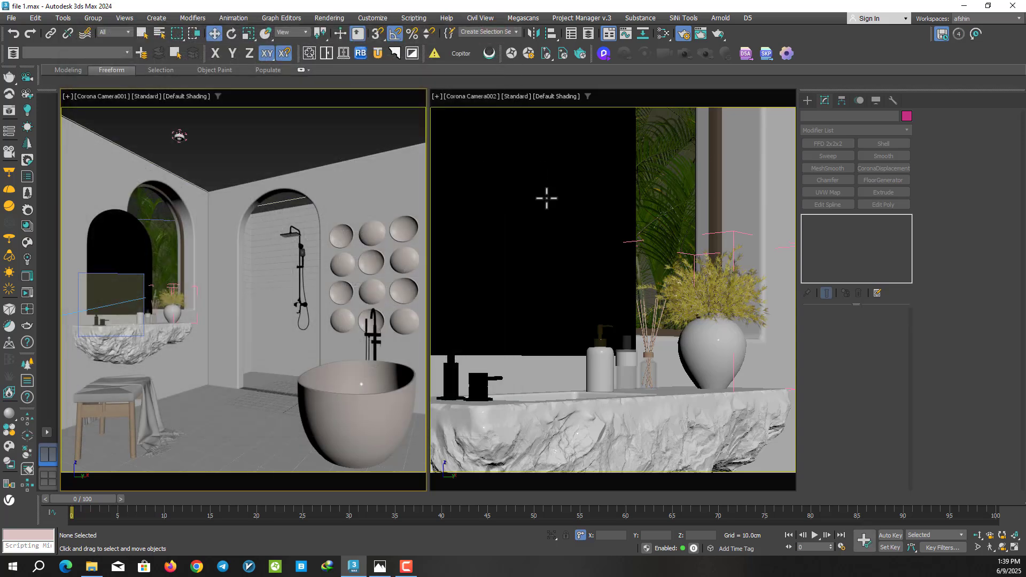
left_click(547, 201)
key("t")
left_click(710, 269)
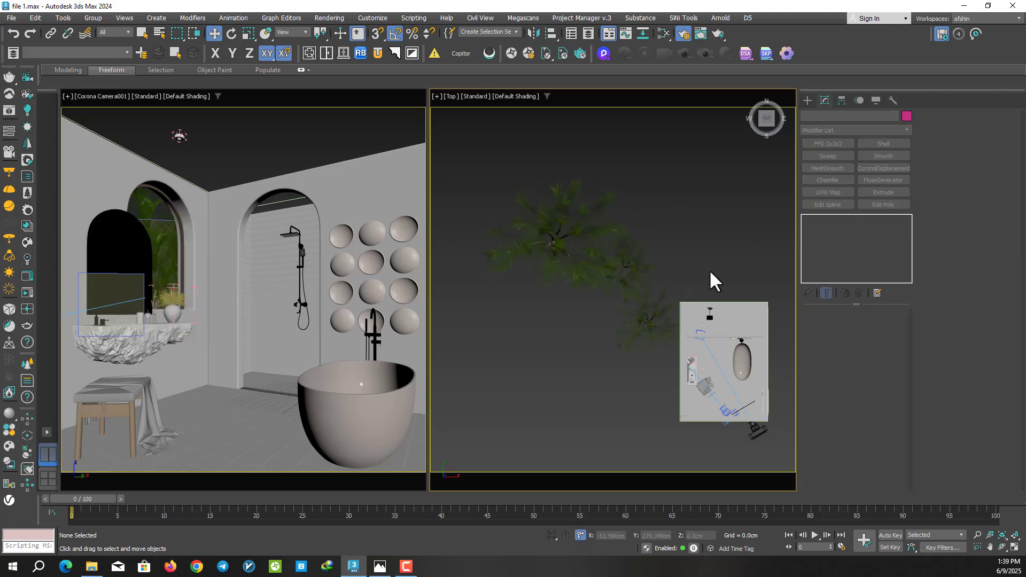
middle_click_drag(710, 269, 620, 278)
scroll(623, 282, "up", 3)
scroll(623, 281, "up", 3)
Draw a 4000 K Corona disk light, invisible to camera, reflections and refractions.
left_click(807, 101)
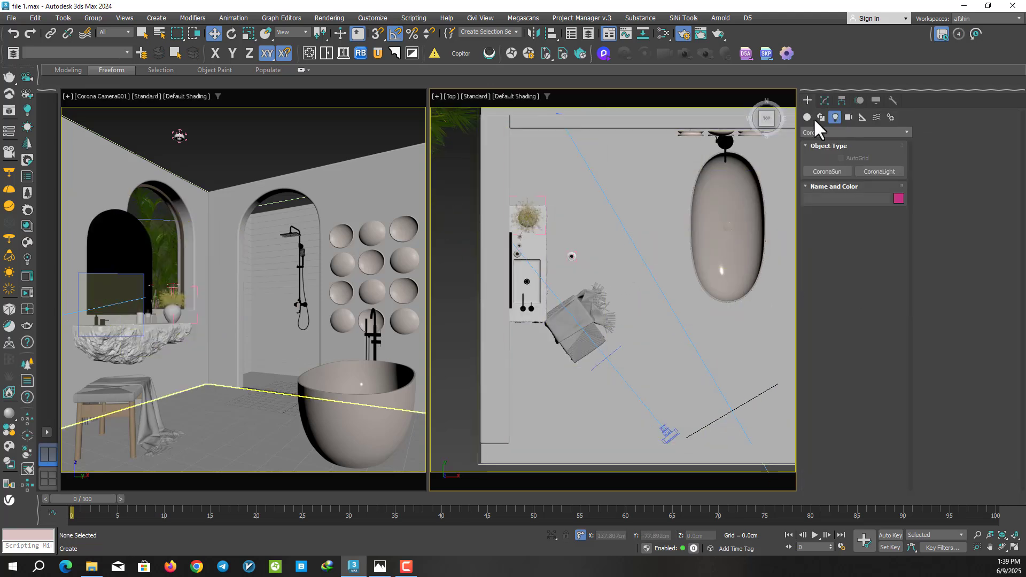
left_click(876, 172)
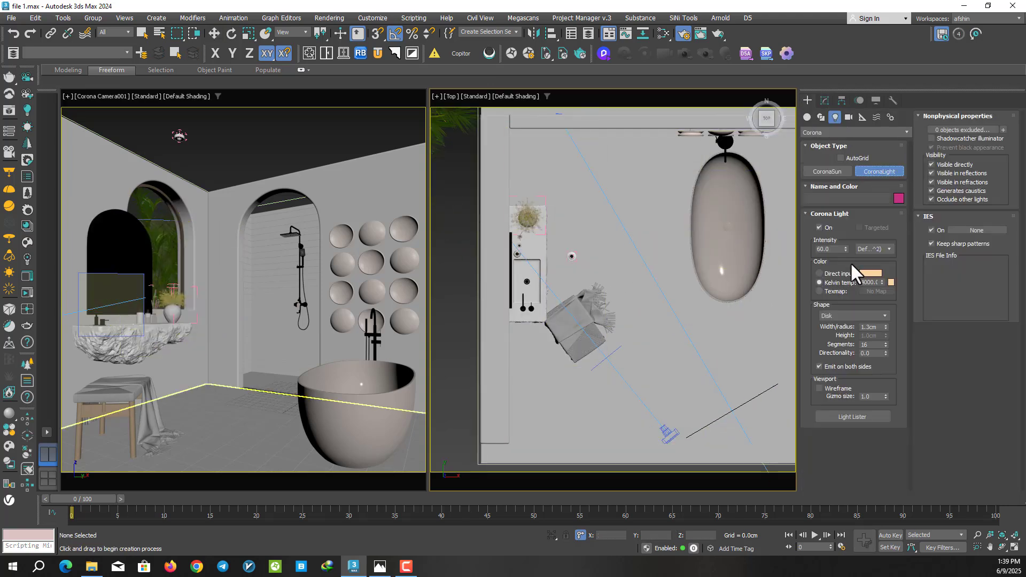
left_click(866, 314)
left_click(828, 340)
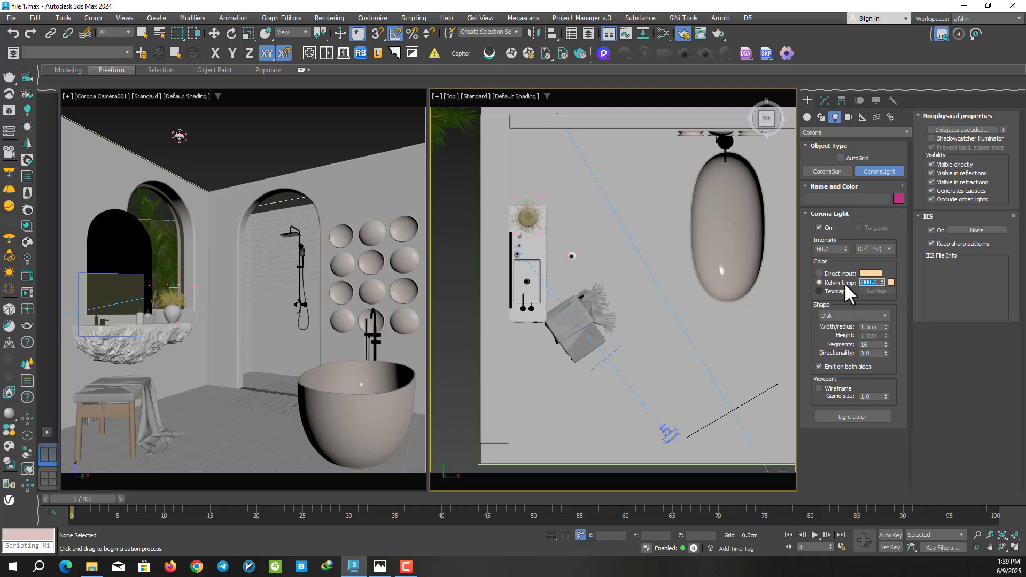
middle_click_drag(578, 254, 589, 271)
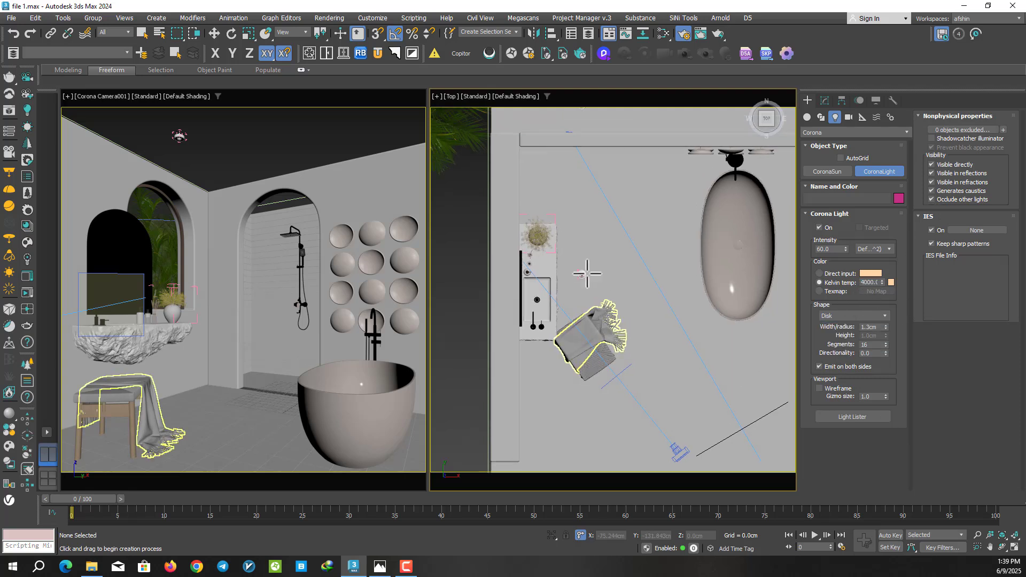
left_click(945, 199)
left_click(944, 182)
left_click(944, 165)
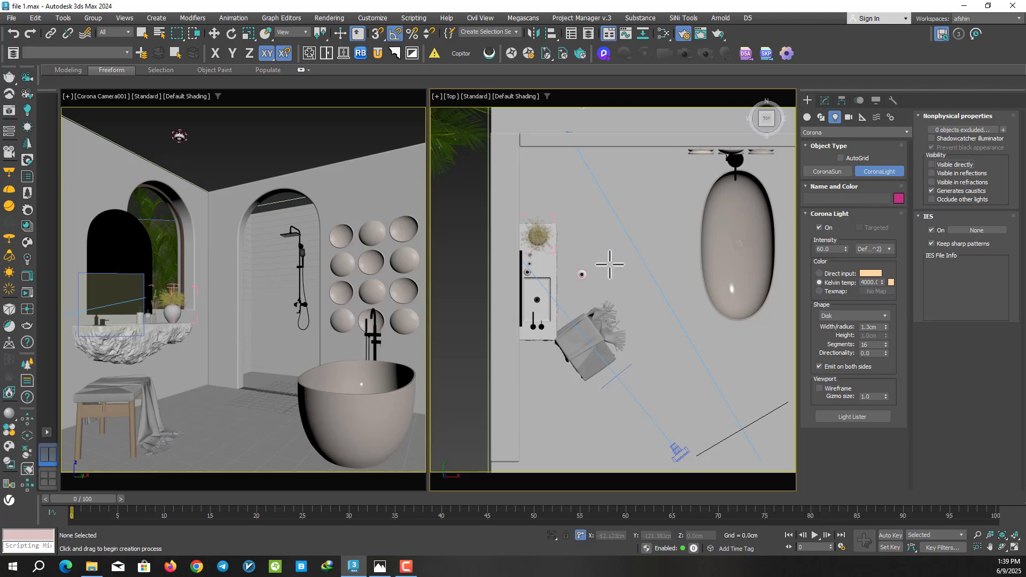
scroll(575, 272, "up", 5)
scroll(656, 272, "up", 3)
key("F3")
left_click_drag(542, 284, 556, 346)
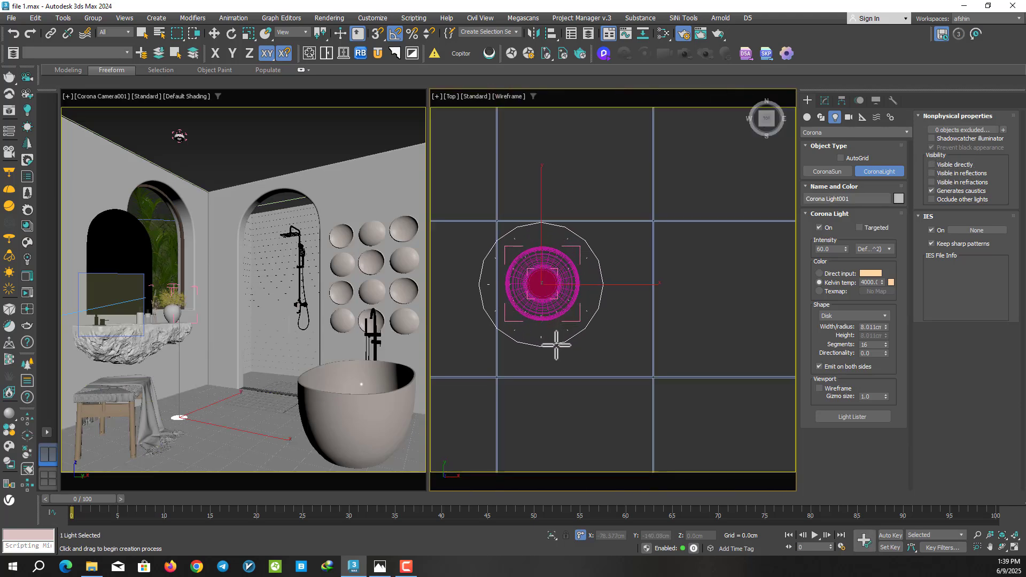
Raise Corona Light001 up to the ceiling in the Front view.
key("w")
key("f")
scroll(550, 320, "down", 5)
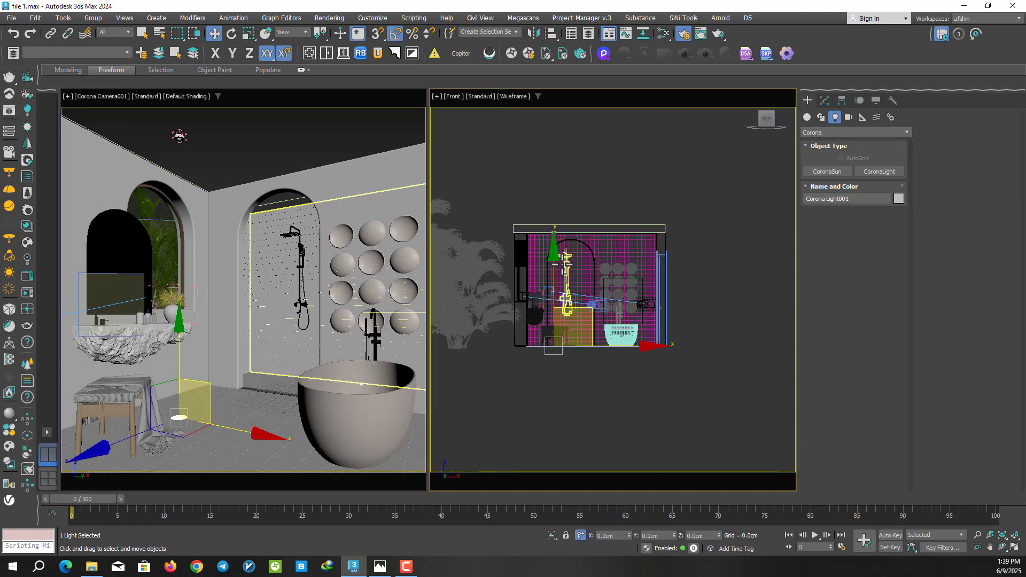
left_click_drag(550, 356, 547, 142)
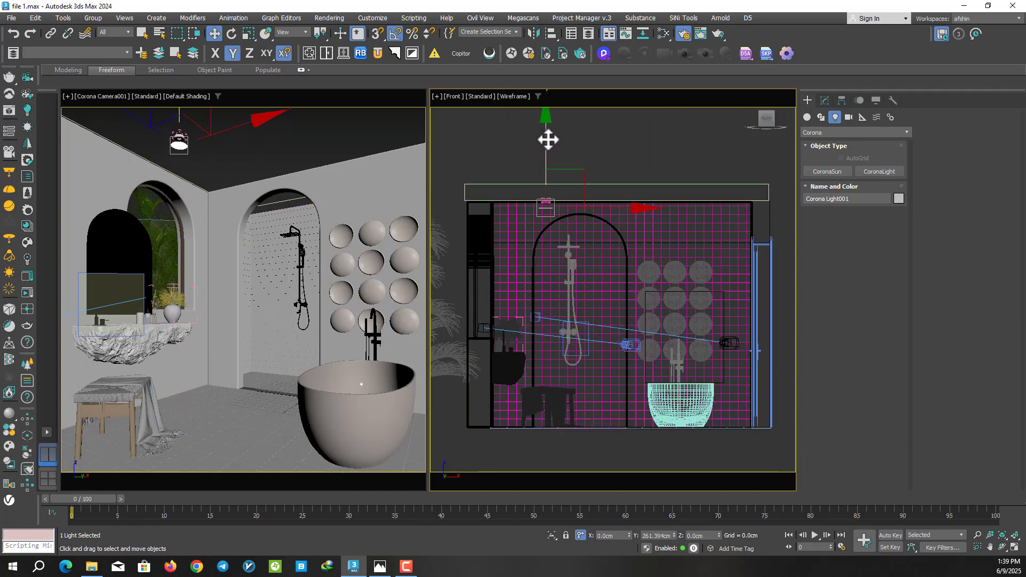
scroll(547, 206, "up", 2)
scroll(546, 206, "up", 3)
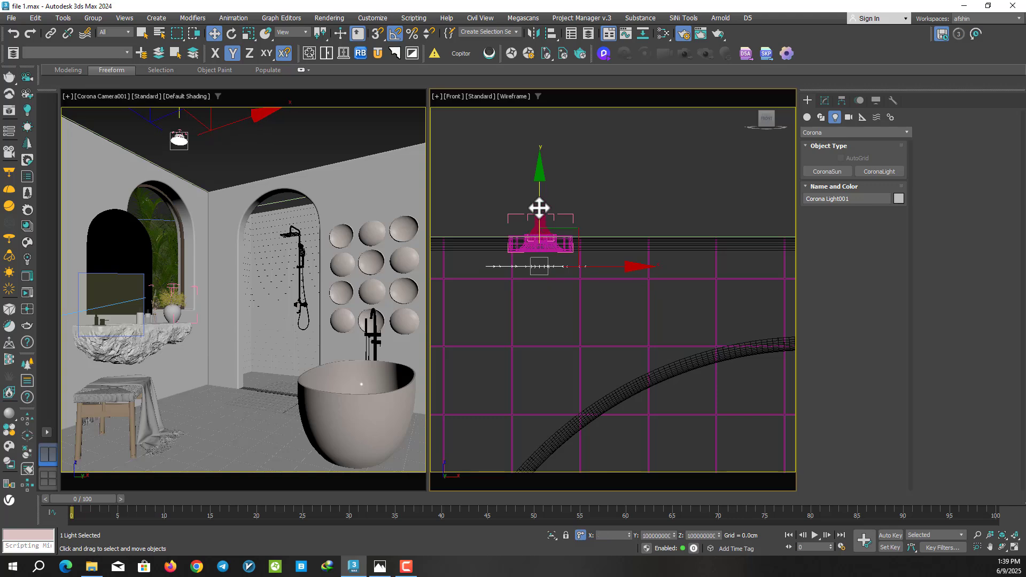
Shift-drag an instanced copy, Corona Light002, to another ceiling spot in Top view.
key("t")
scroll(558, 224, "down", 3)
scroll(561, 263, "down", 2)
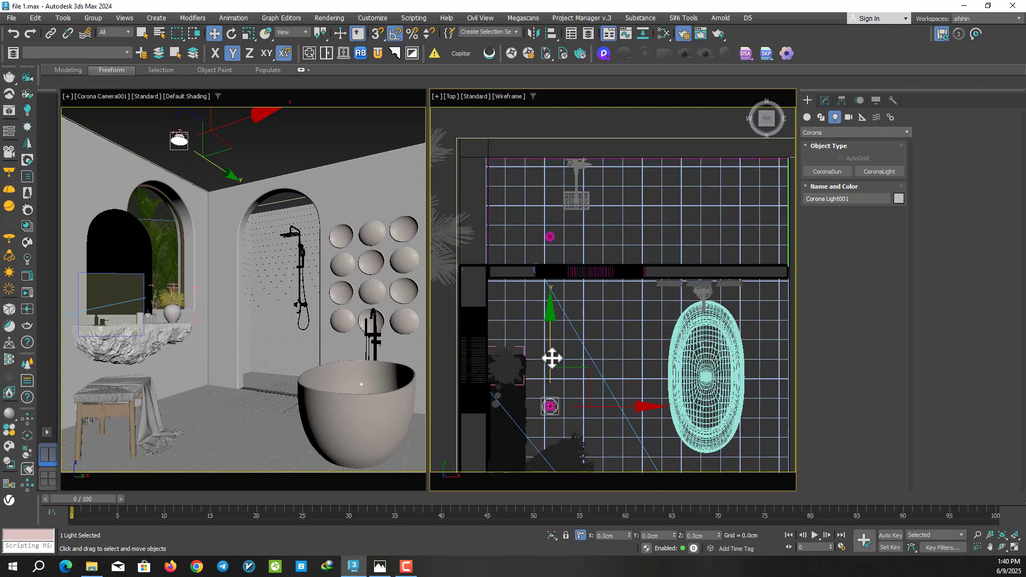
left_click_drag(553, 360, 554, 188, "shift")
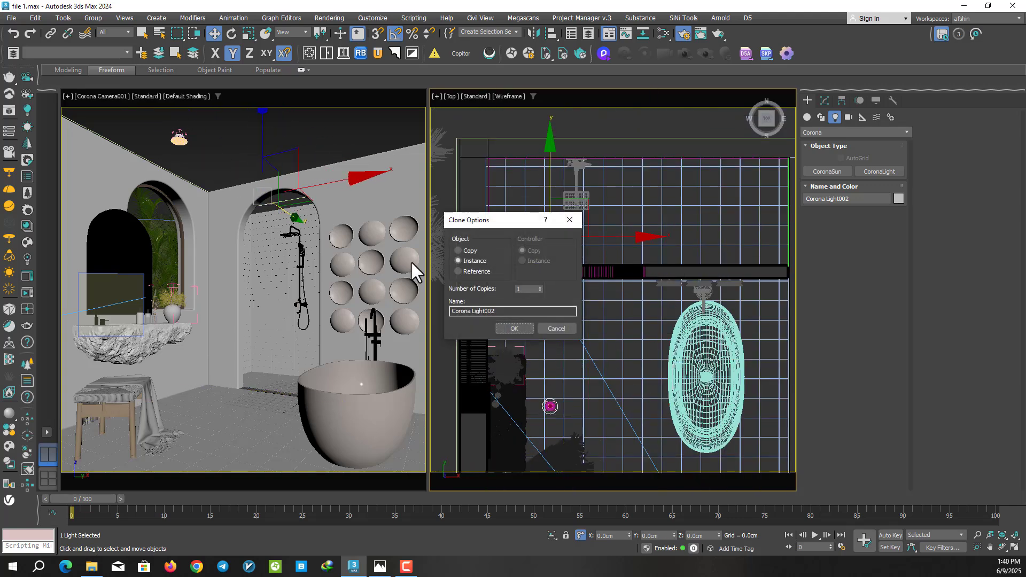
left_click(507, 330)
left_click(316, 145)
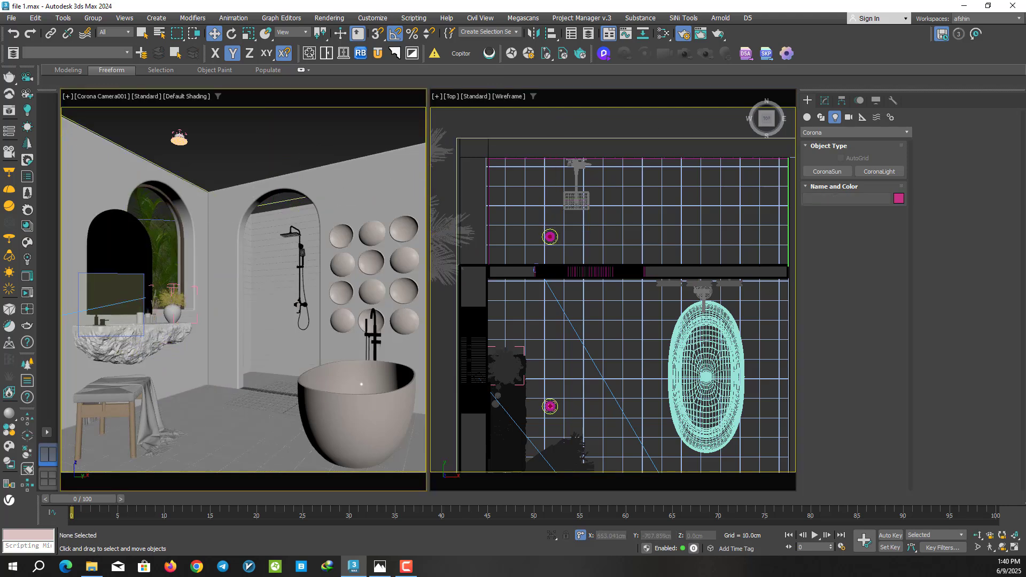
Under interactive render, make the ceiling light one-sided and targeted.
left_click(27, 277)
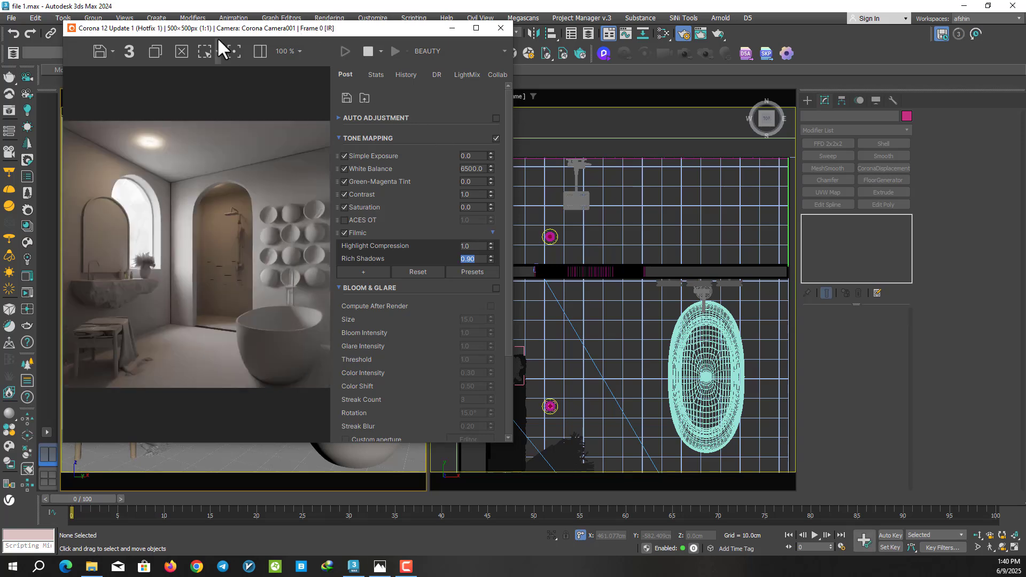
mouse_move(217, 30)
left_mouse_down()
mouse_move(504, 56)
mouse_move(387, 58)
left_mouse_up()
left_click(187, 145)
left_click(856, 467)
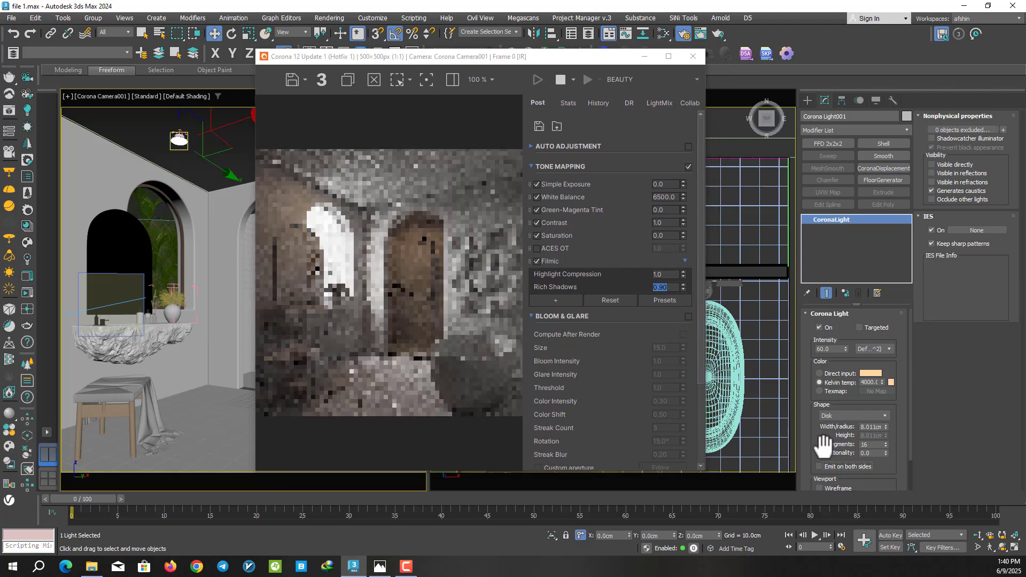
scroll(869, 427, "down", 2)
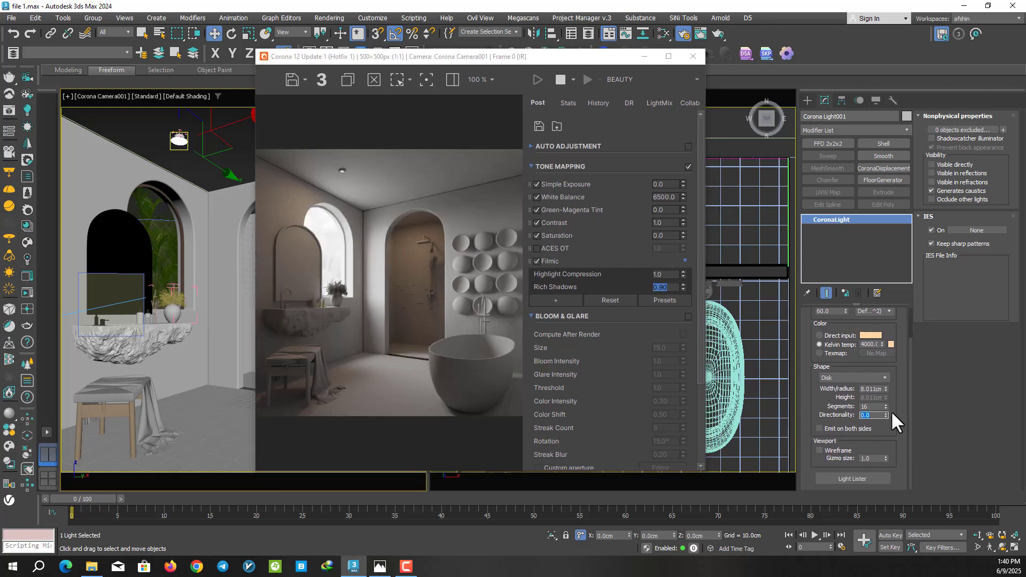
type(".55")
type("0.55")
key("Return")
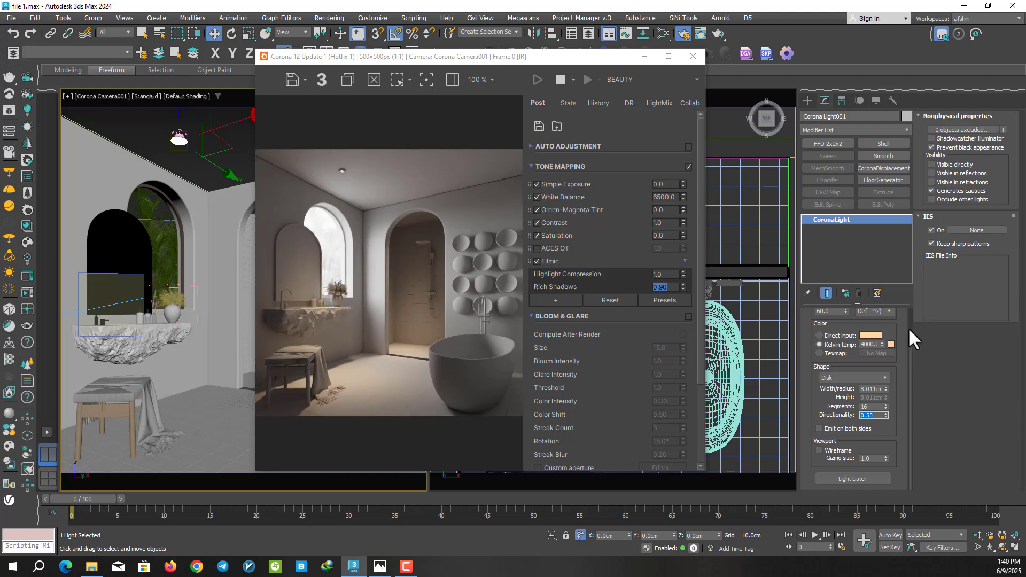
scroll(834, 331, "up", 2)
left_click(860, 327)
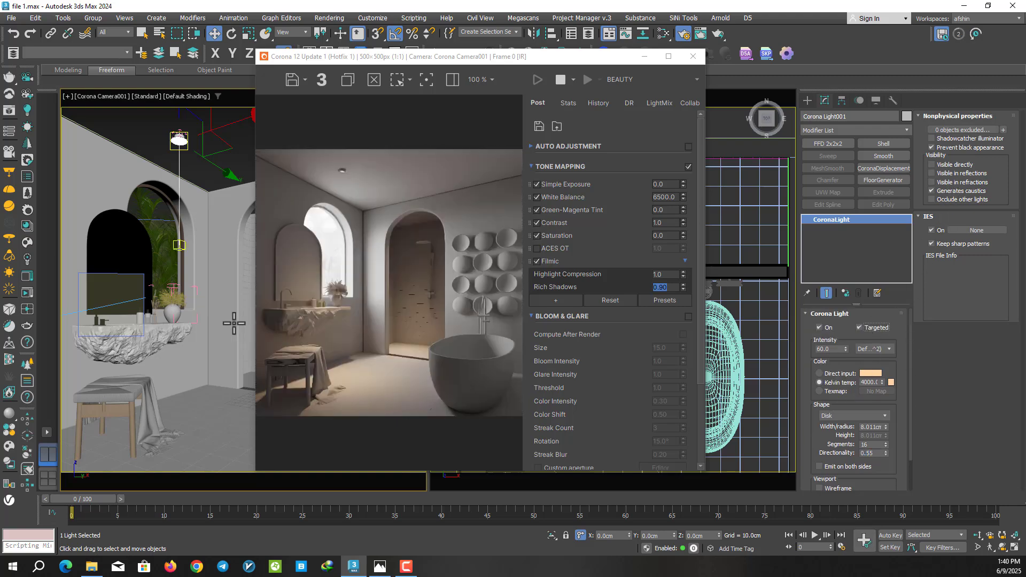
Settle the disk light's directionality at 0.56, then stop and close the interactive render.
double_click(870, 453)
type("0.6")
key("Return")
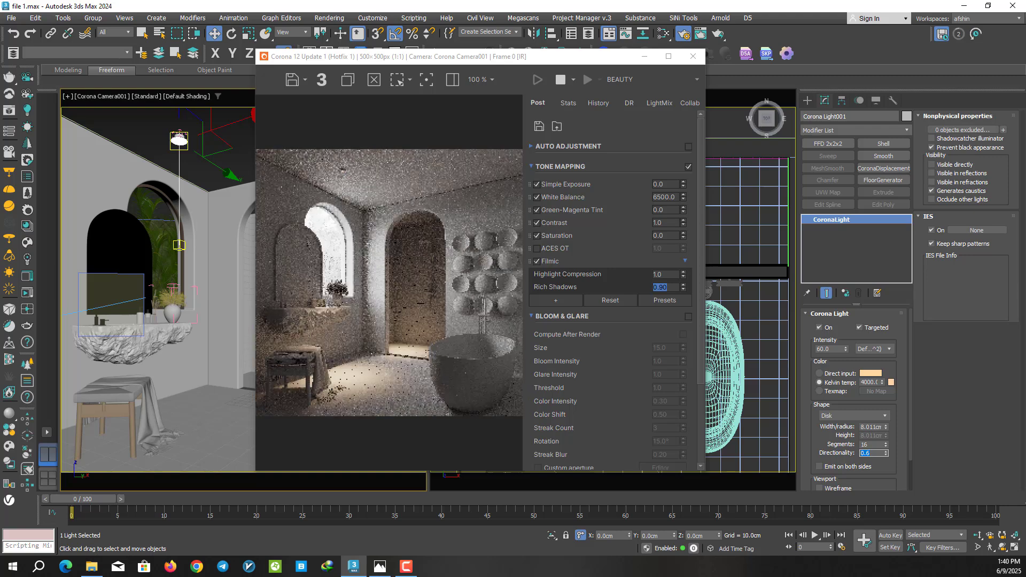
type("1")
key("Return")
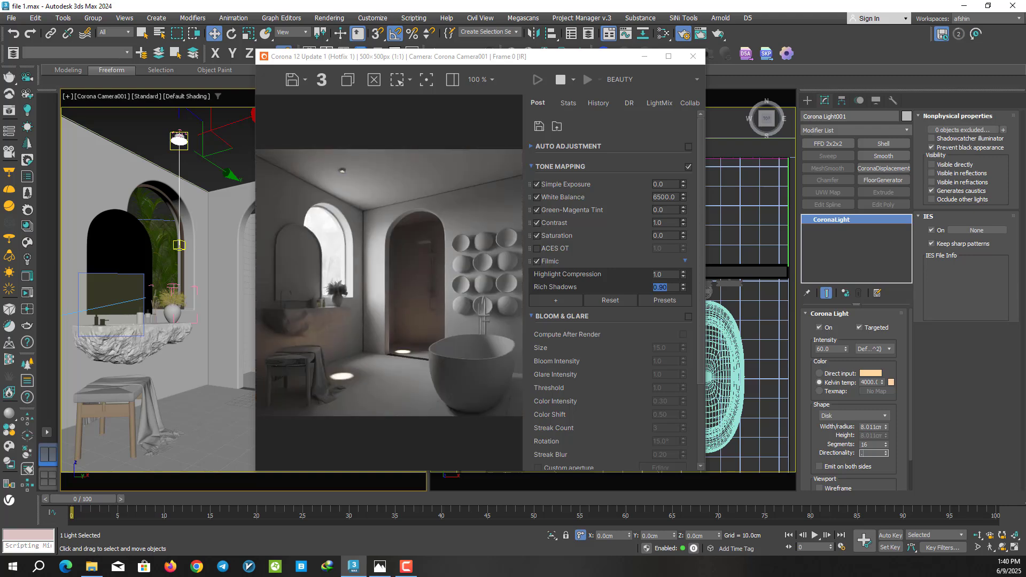
type("0.56")
key("Return")
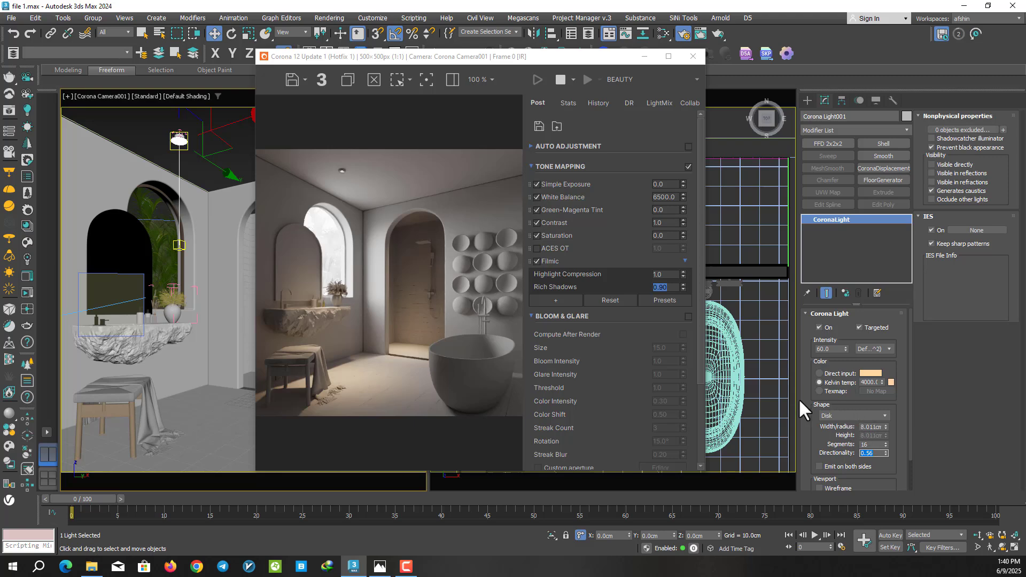
left_click_drag(431, 60, 233, 63)
left_click(363, 82)
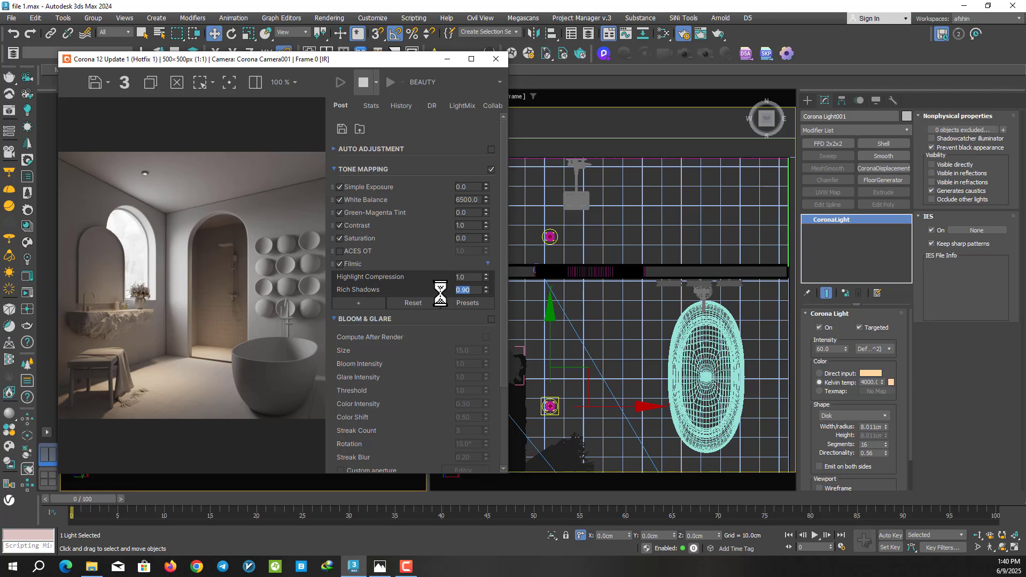
left_click(496, 59)
Add a CoronaLegacyMtl node, Material #131, in the Slate Material Editor.
left_click(663, 33)
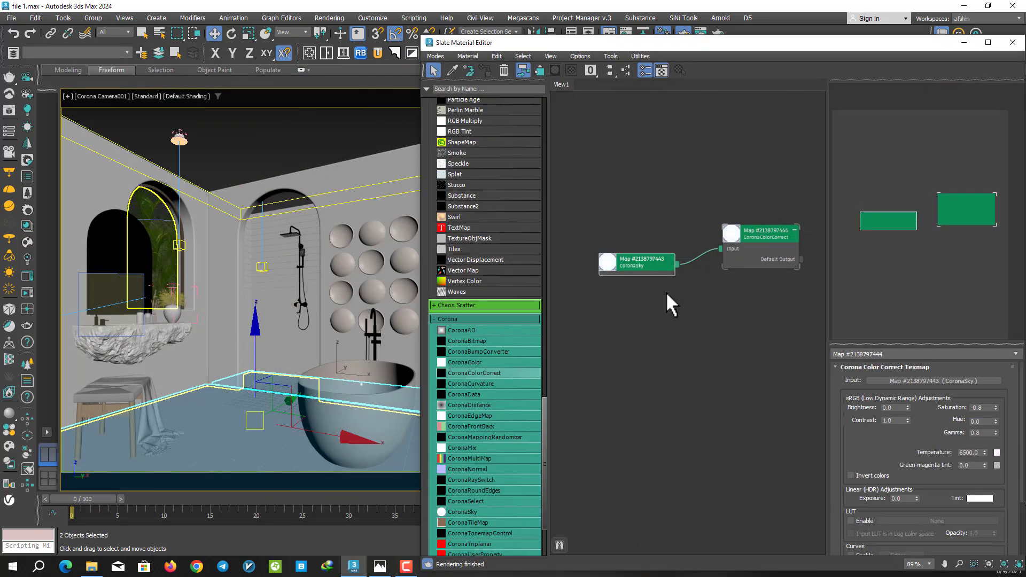
left_click_drag(544, 432, 536, 192)
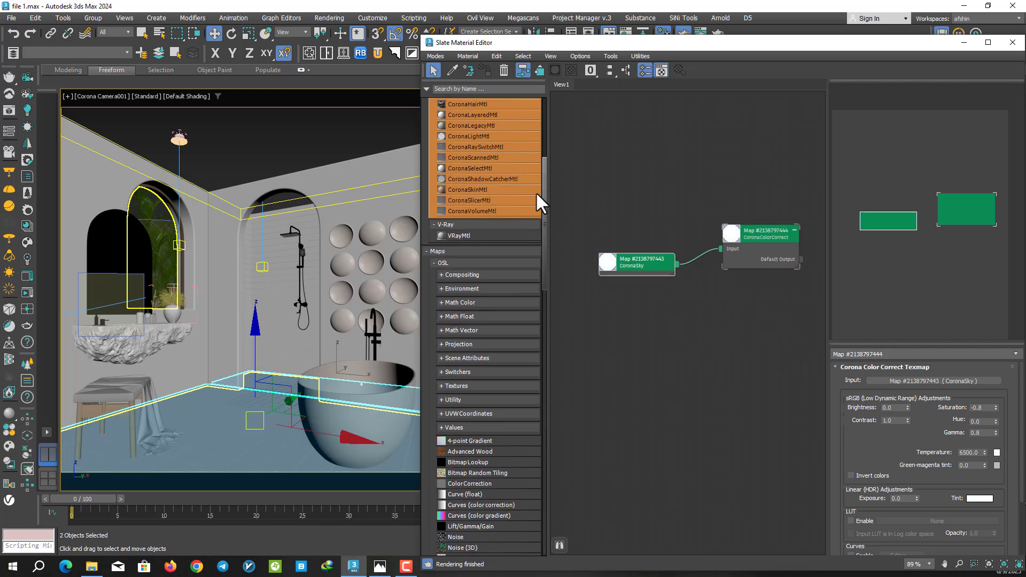
scroll(527, 203, "up", 2)
left_click_drag(769, 378, 749, 363)
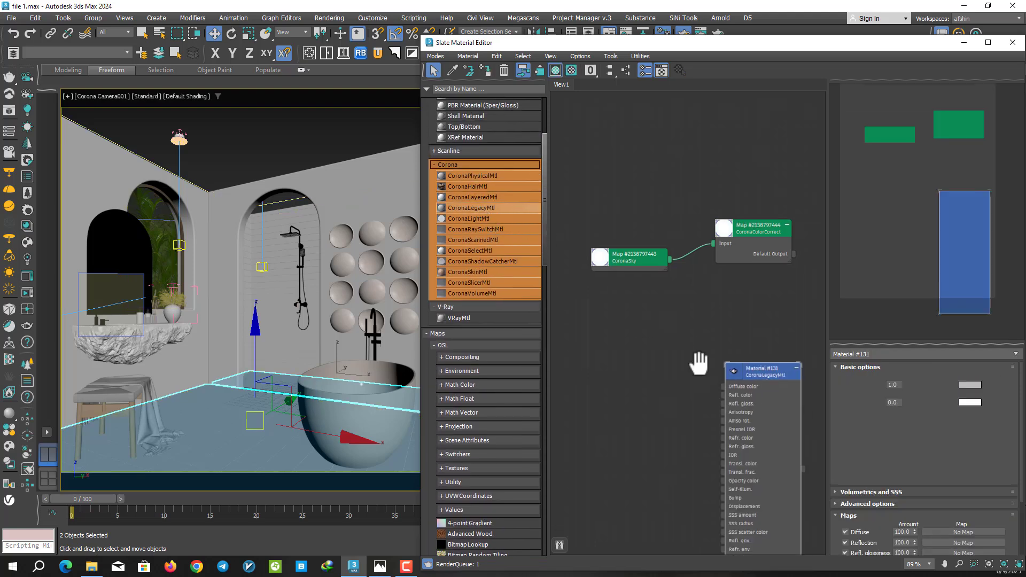
middle_click_drag(698, 298, 652, 200)
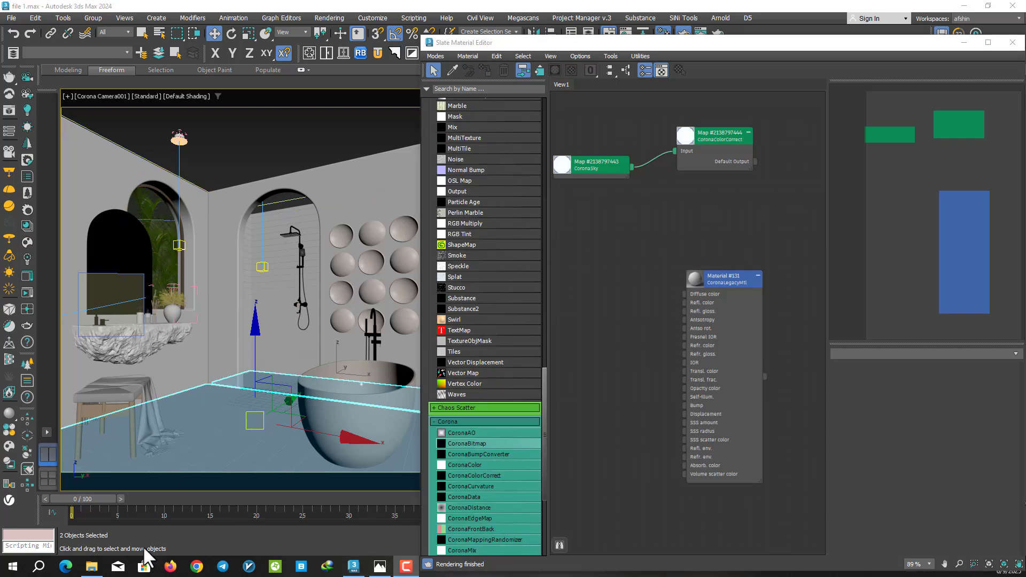
Preview the antic tile JPGs in the bathroom texture folder.
left_click(92, 567)
left_click(436, 178)
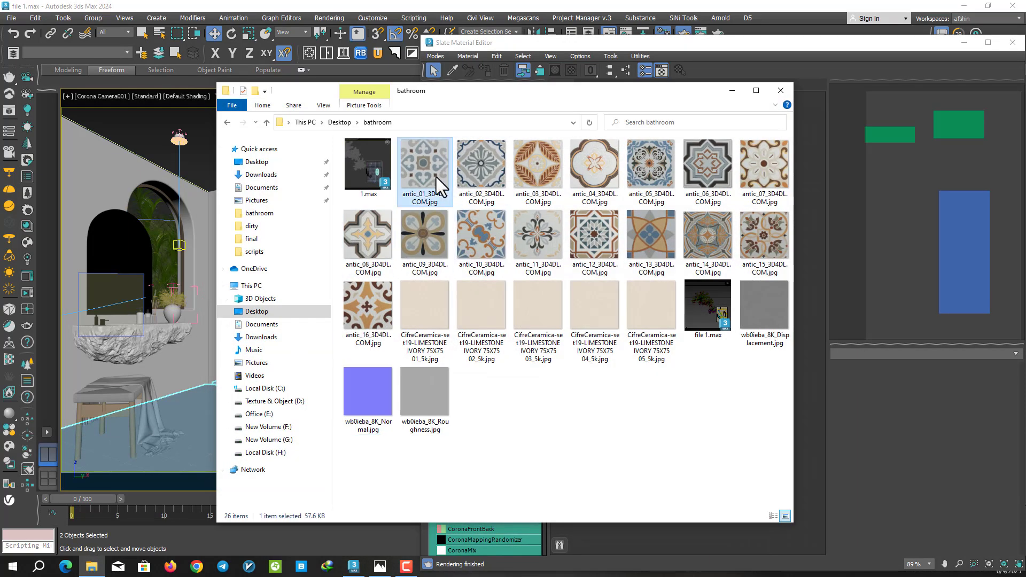
double_click(436, 177)
key("Right")
key("Right")
key("Right")
key("Right")
key("Right")
key("Right")
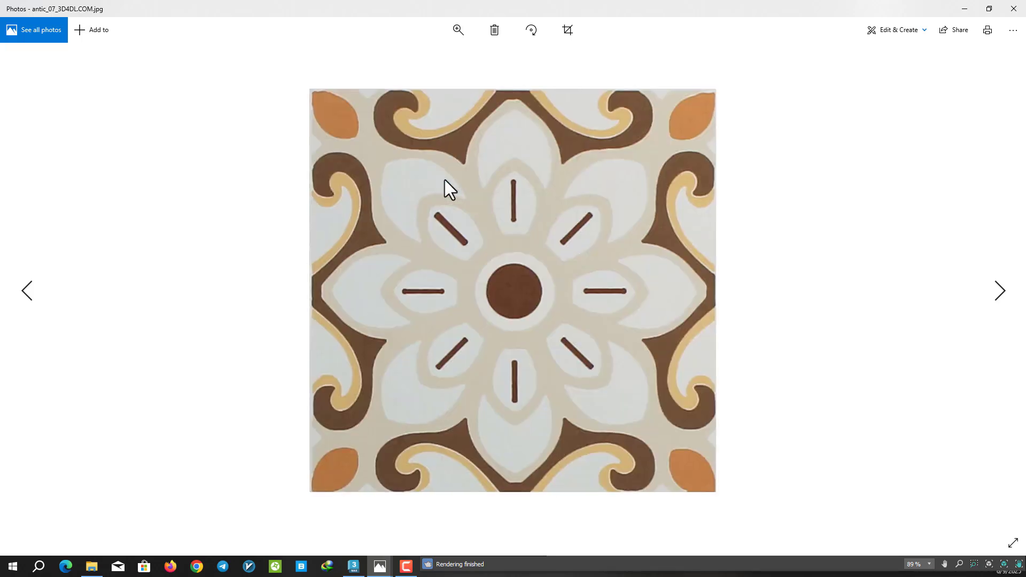
key("Right")
left_click(1013, 9)
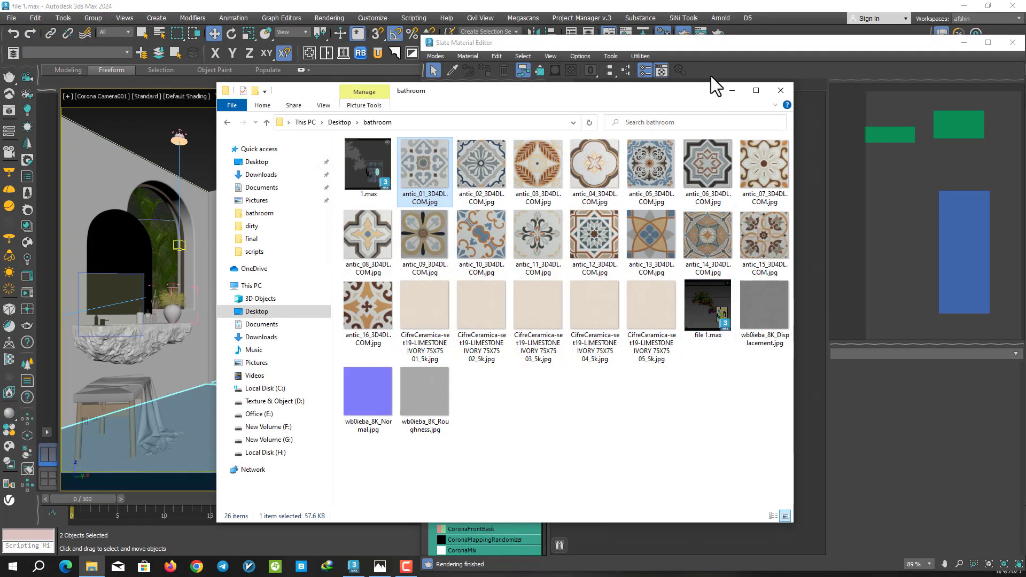
left_click(732, 90)
Add a MultiTexture map loaded with the sixteen bitmaps antic_01 to antic_16.
middle_click_drag(614, 380, 632, 355)
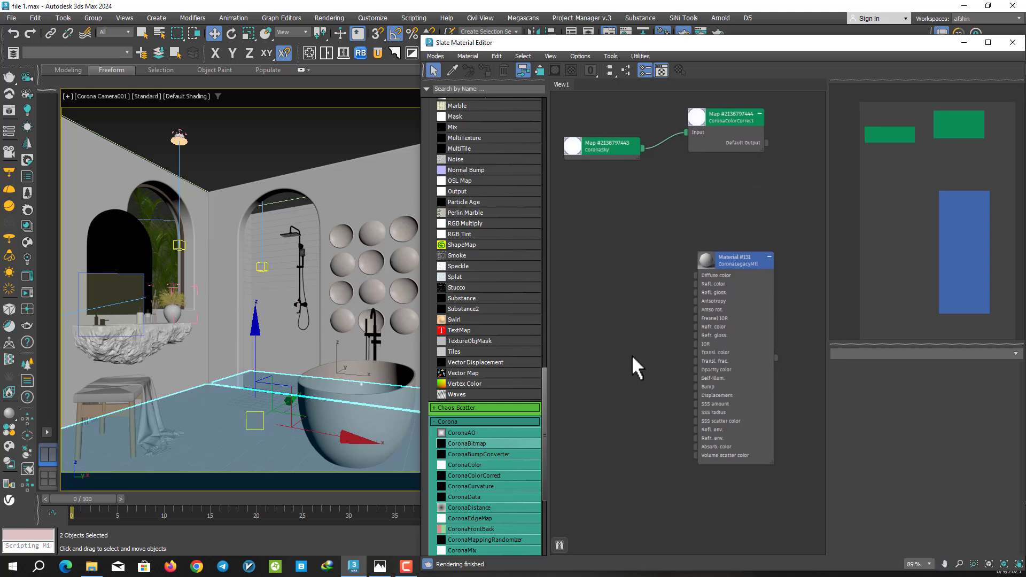
left_click_drag(546, 399, 544, 342)
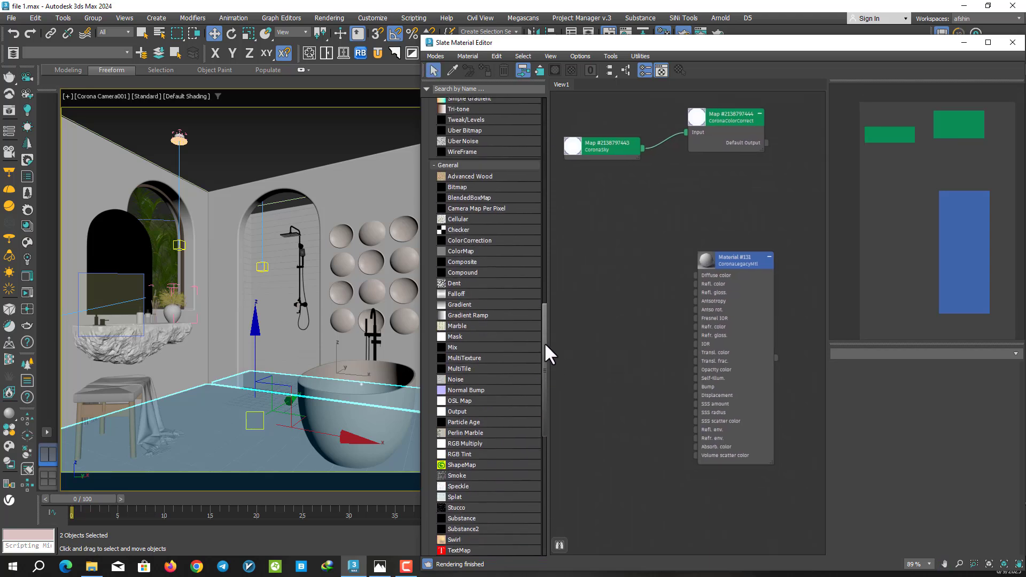
left_click_drag(467, 359, 627, 302)
left_click_drag(601, 42, 521, 26)
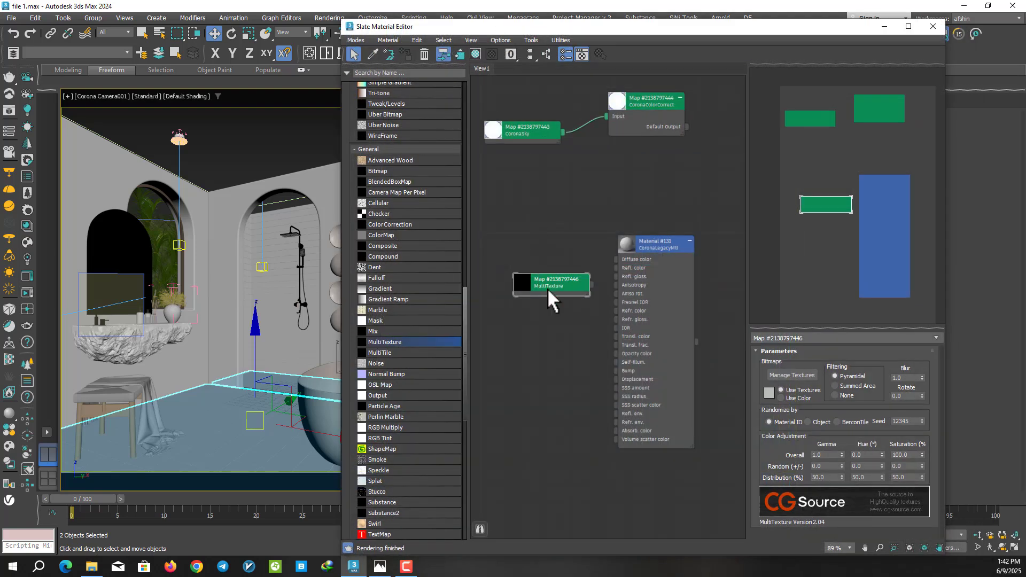
left_click(792, 375)
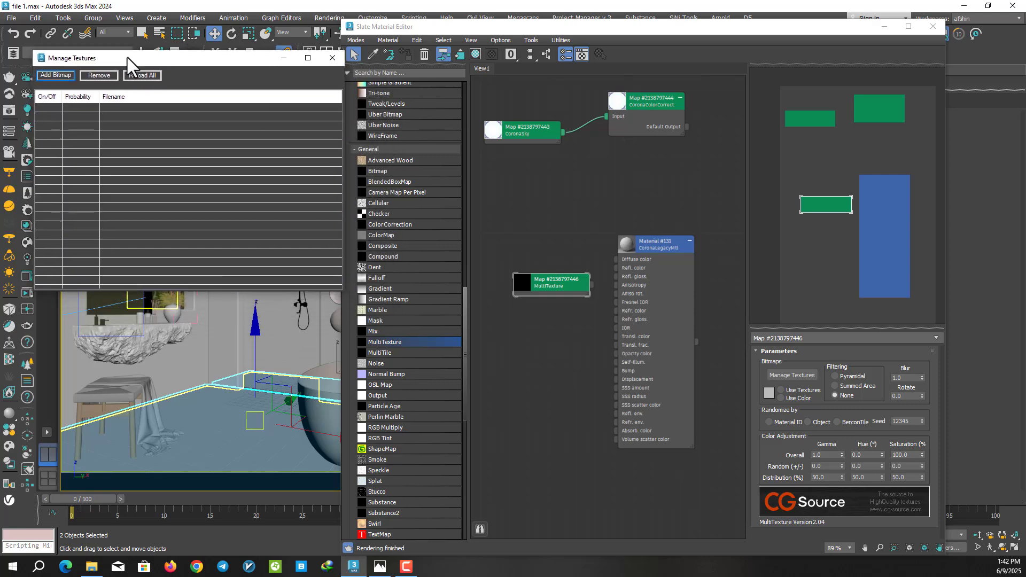
left_click(39, 77)
left_click(227, 156)
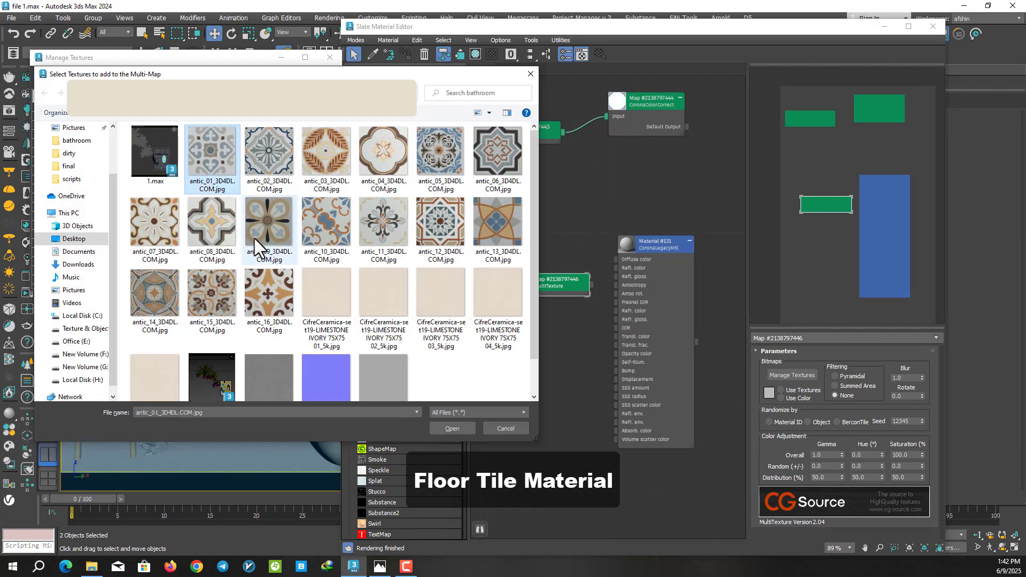
left_click(274, 297, "shift")
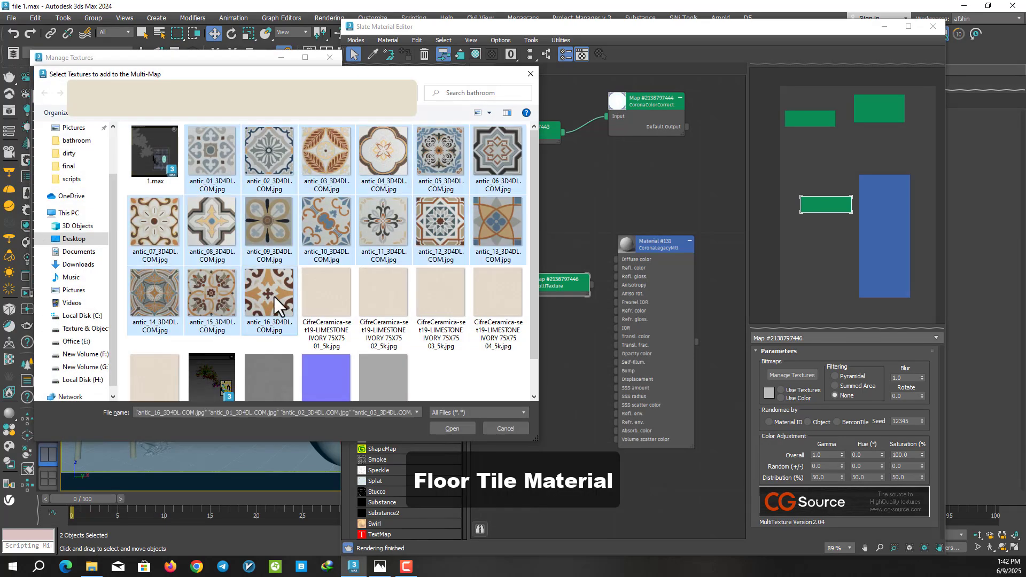
left_click(450, 425)
Arrange the MultiTexture and Material #131 nodes, with the tiles feeding diffuse colour.
scroll(603, 274, "down", 3)
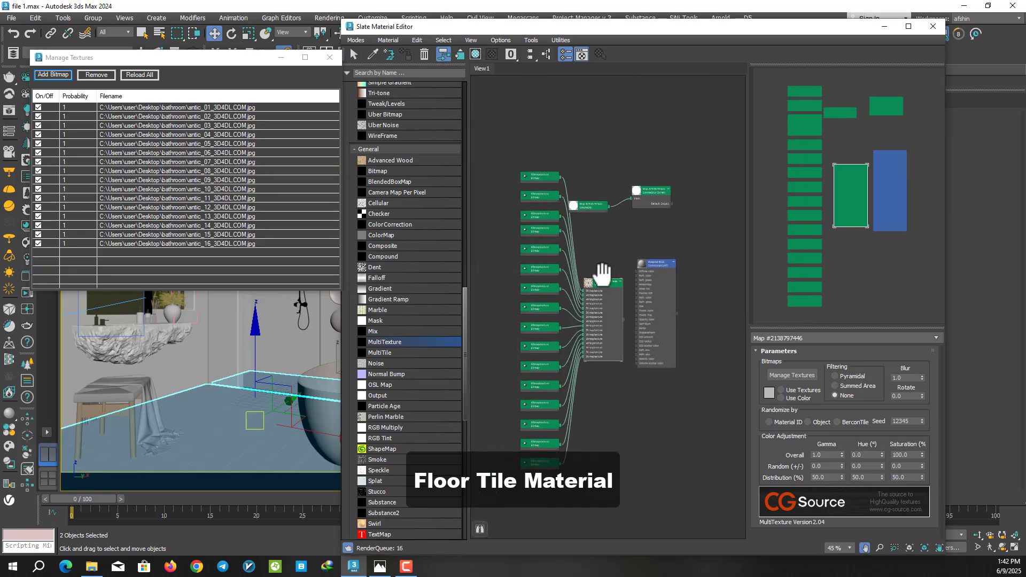
middle_click_drag(603, 273, 627, 277)
mouse_move(627, 290)
left_mouse_down()
mouse_move(604, 277)
mouse_move(621, 328)
left_mouse_up()
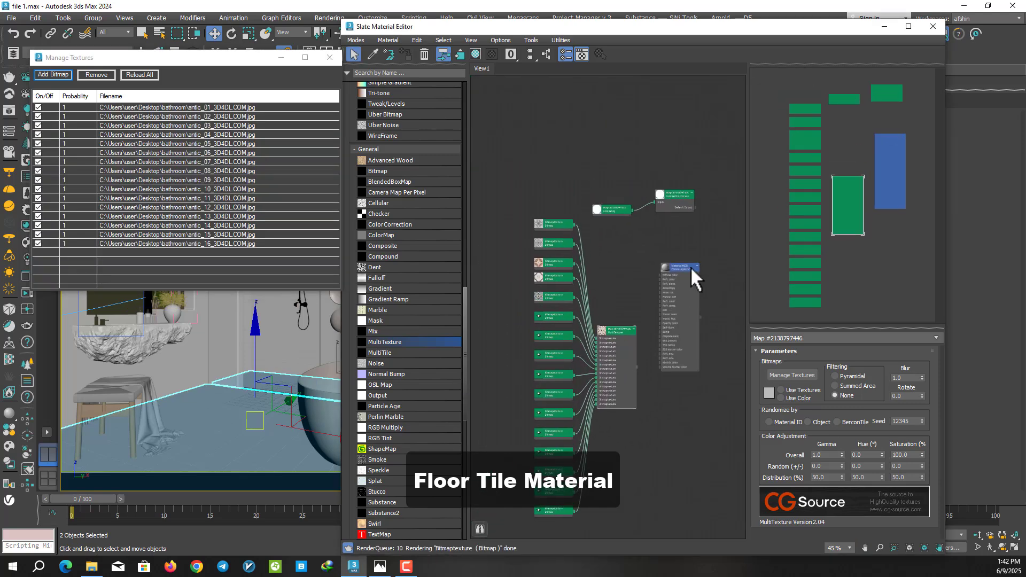
left_click_drag(691, 267, 682, 332)
scroll(607, 334, "up", 2)
mouse_move(607, 335)
middle_mouse_down()
mouse_move(624, 178)
mouse_move(605, 236)
mouse_move(556, 245)
middle_mouse_up()
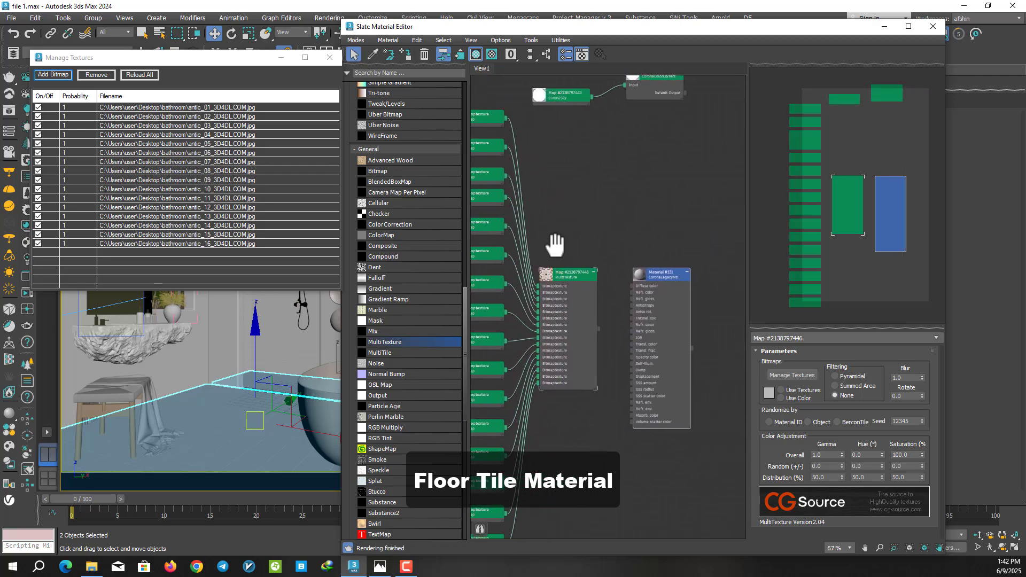
scroll(601, 324, "up", 2)
scroll(591, 355, "up", 1)
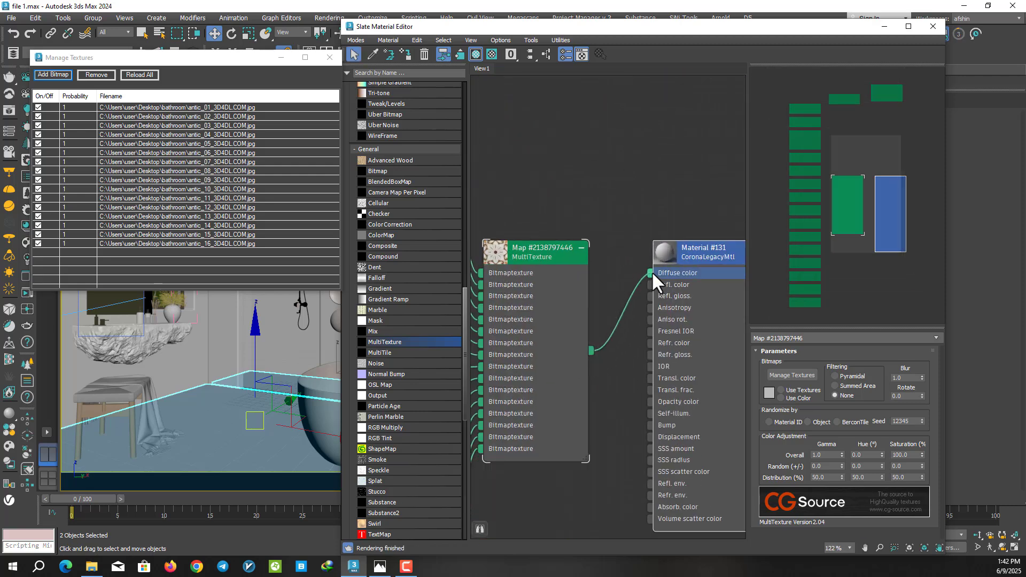
Close the texture manager and inspect the patterned floor tiles in a full-screen Corona render.
left_click(697, 251)
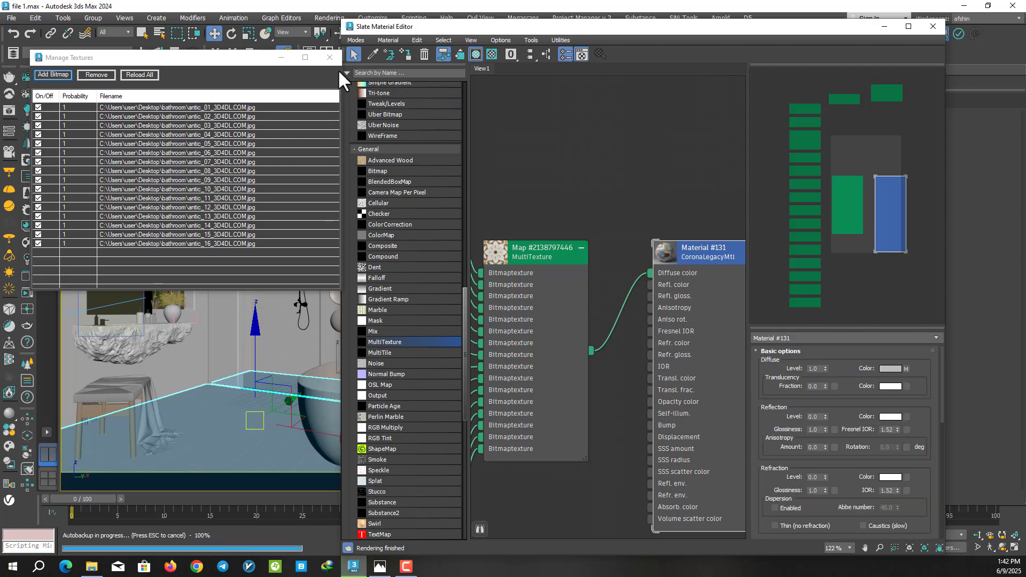
left_click(329, 57)
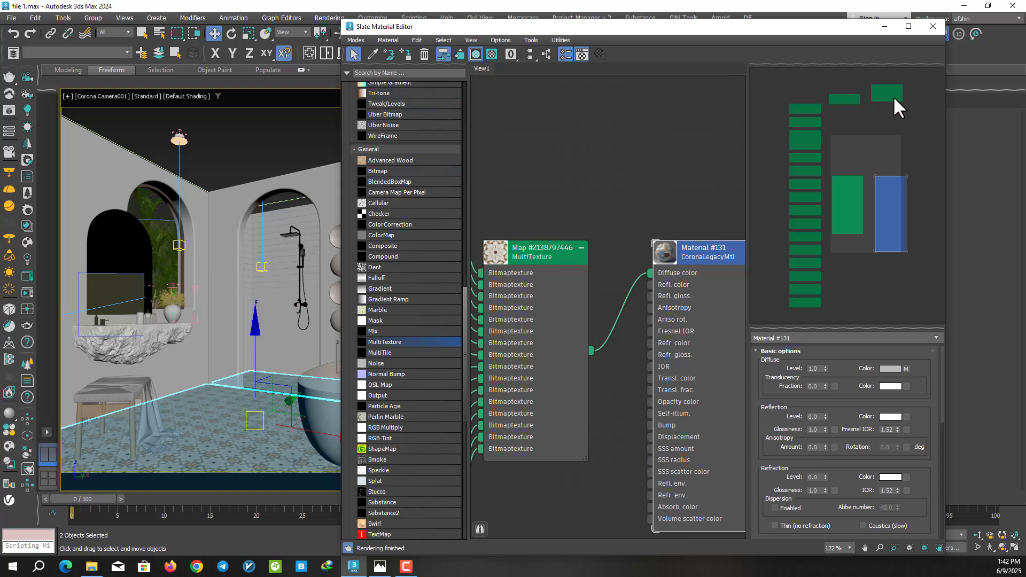
left_click(884, 27)
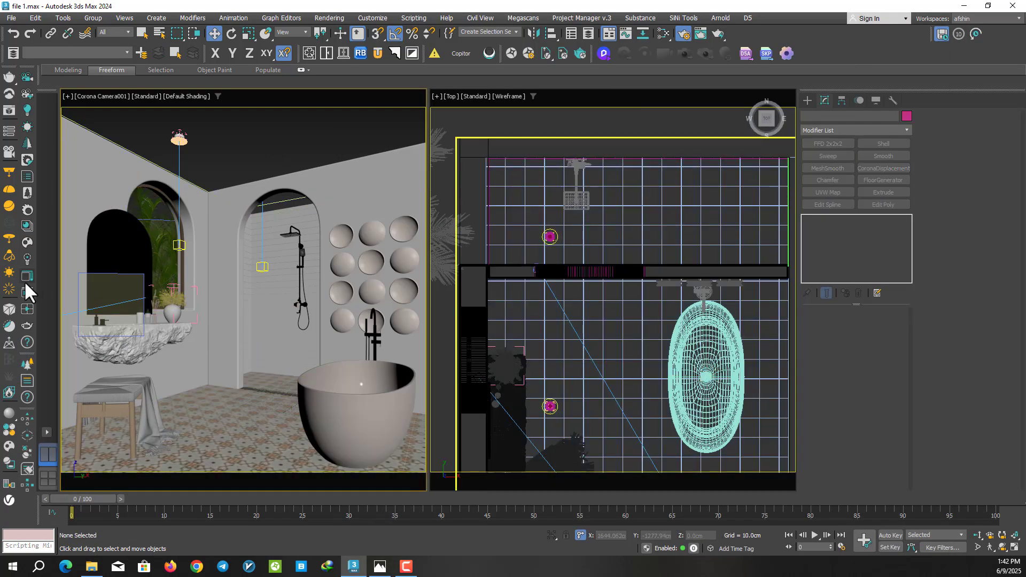
left_click(24, 281)
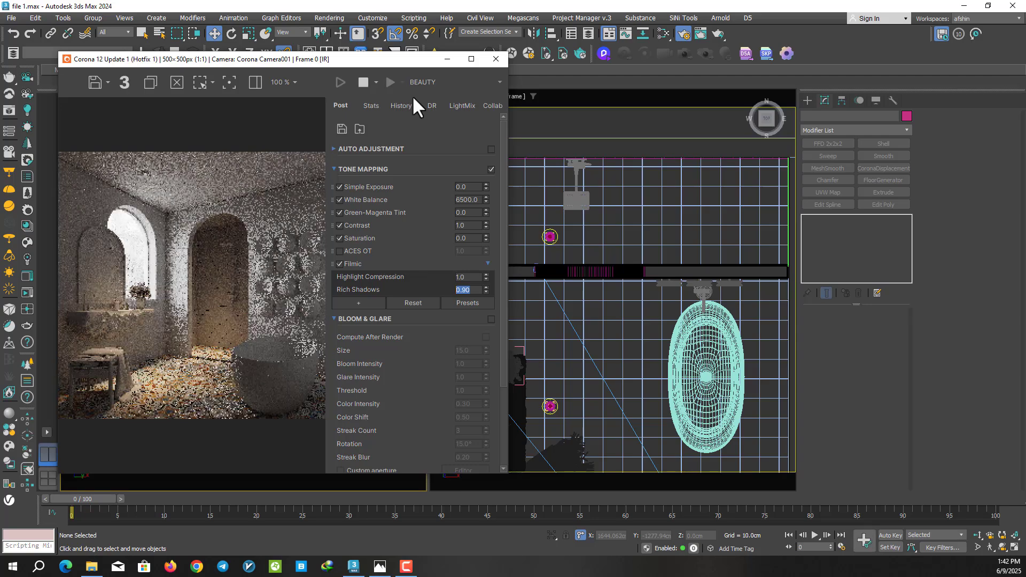
left_click(472, 59)
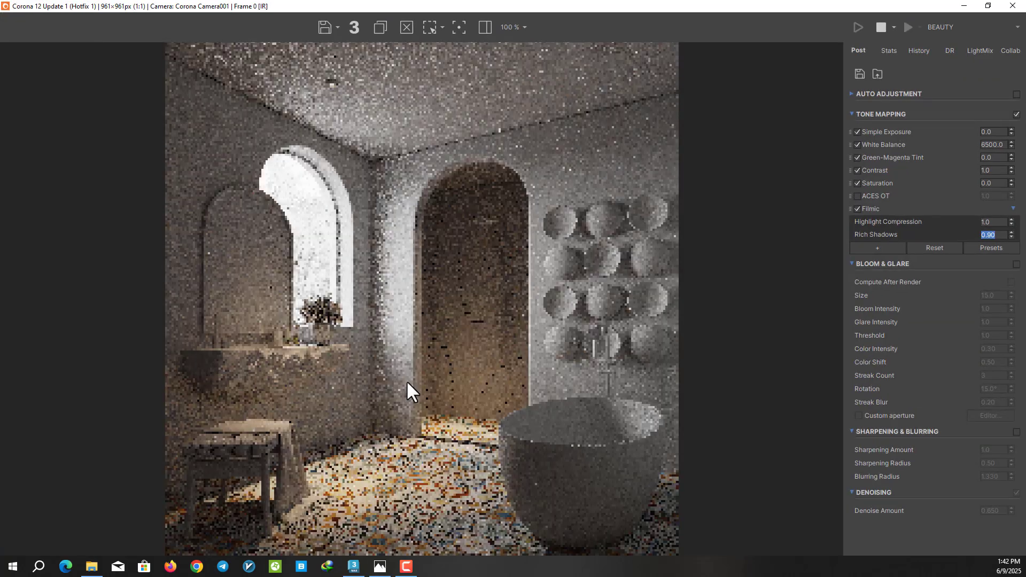
scroll(399, 512, "up", 1)
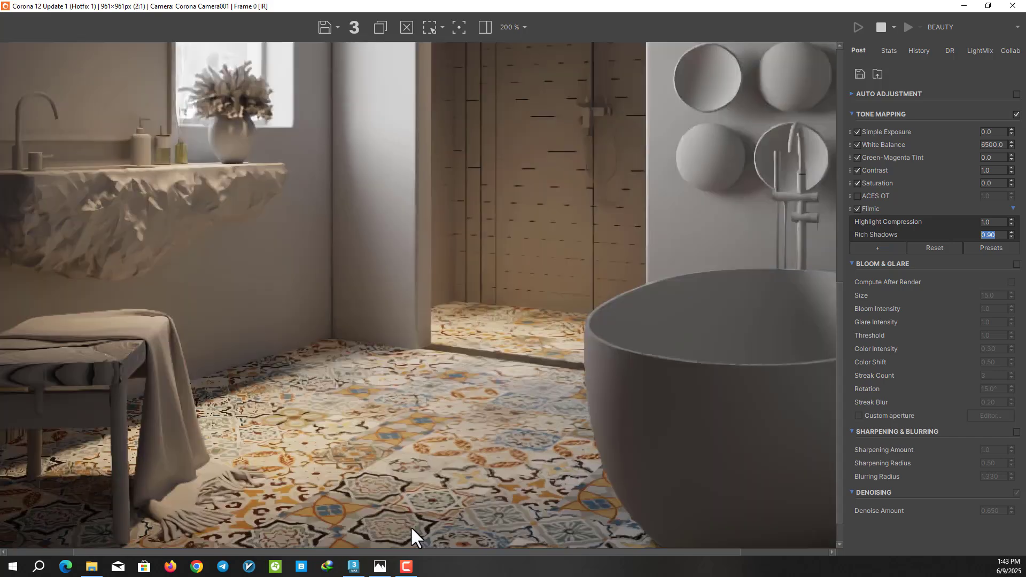
scroll(406, 415, "down", 1)
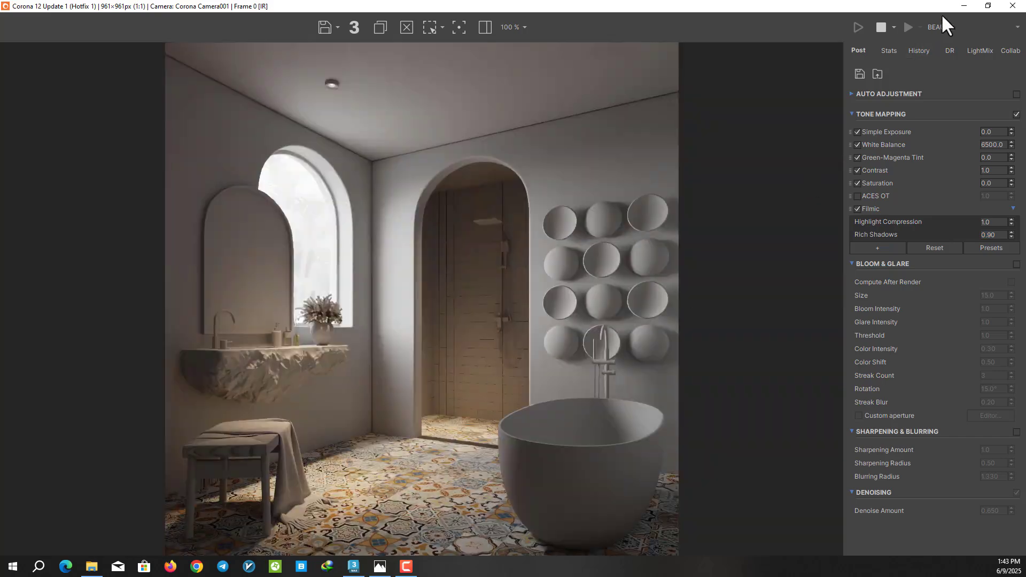
left_click(988, 5)
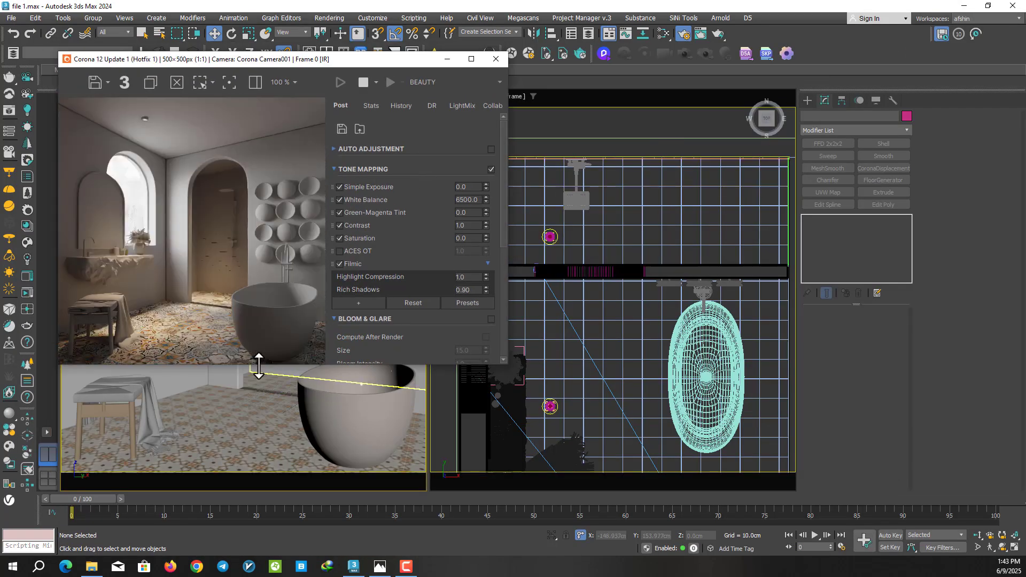
Reopen Slate to show the MultiTexture parameters, with the render window moved aside.
left_click(663, 34)
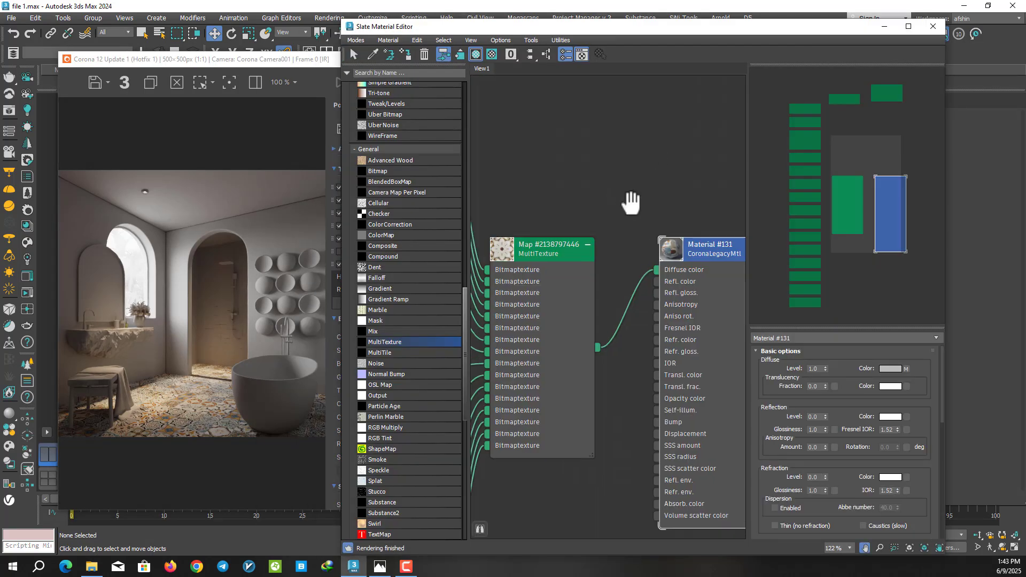
scroll(604, 219, "up", 2)
double_click(580, 236)
left_click(255, 81)
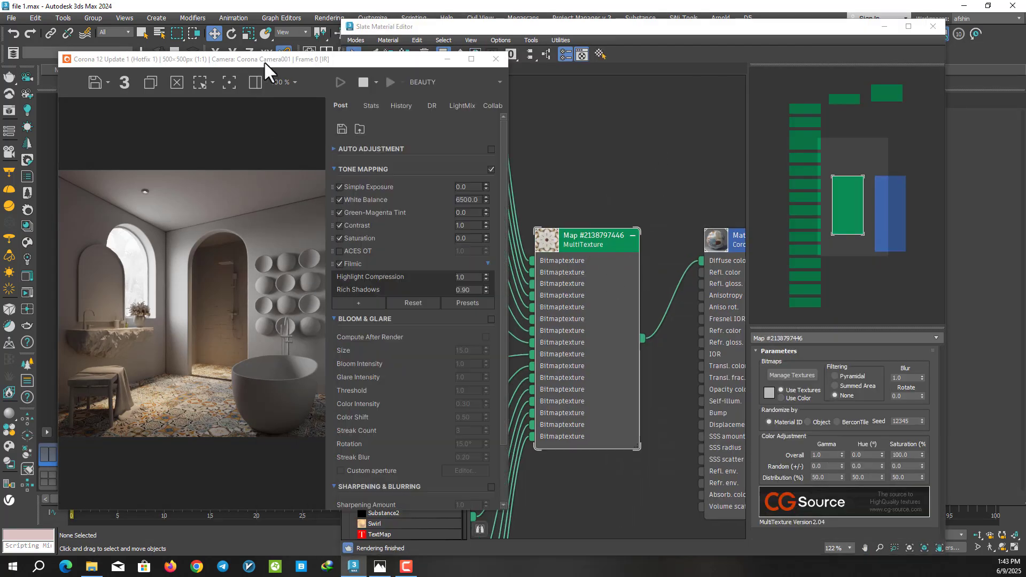
left_click_drag(555, 23, 634, 34)
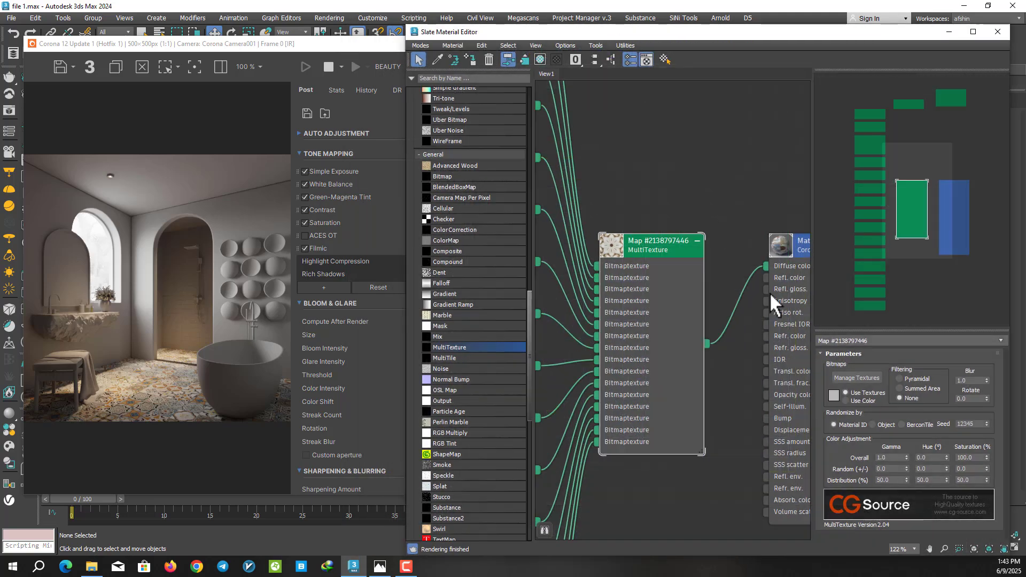
Raise the MultiTexture seed to 12846 to reshuffle the floor tile layout.
left_click(987, 421)
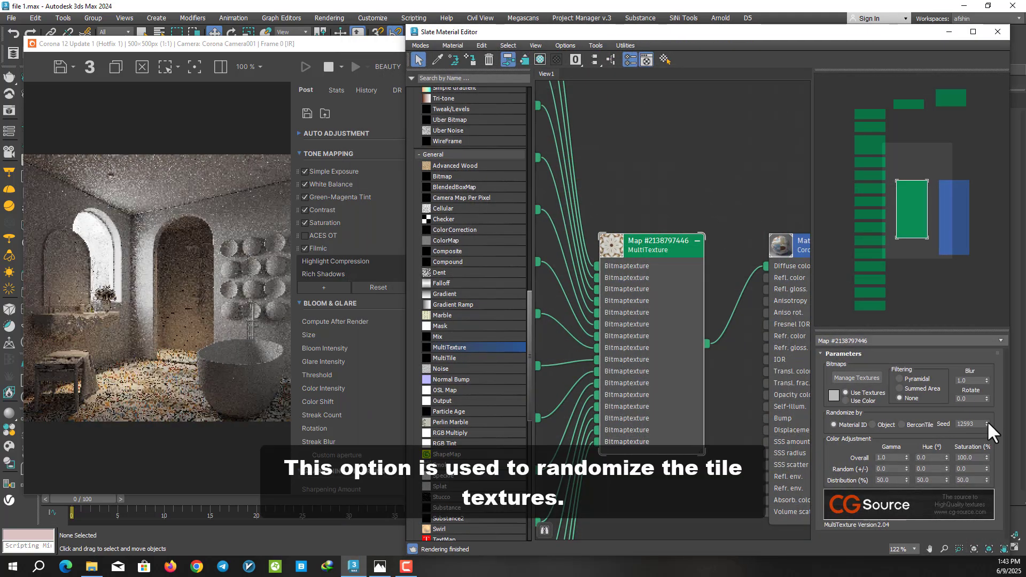
scroll(160, 436, "up", 1)
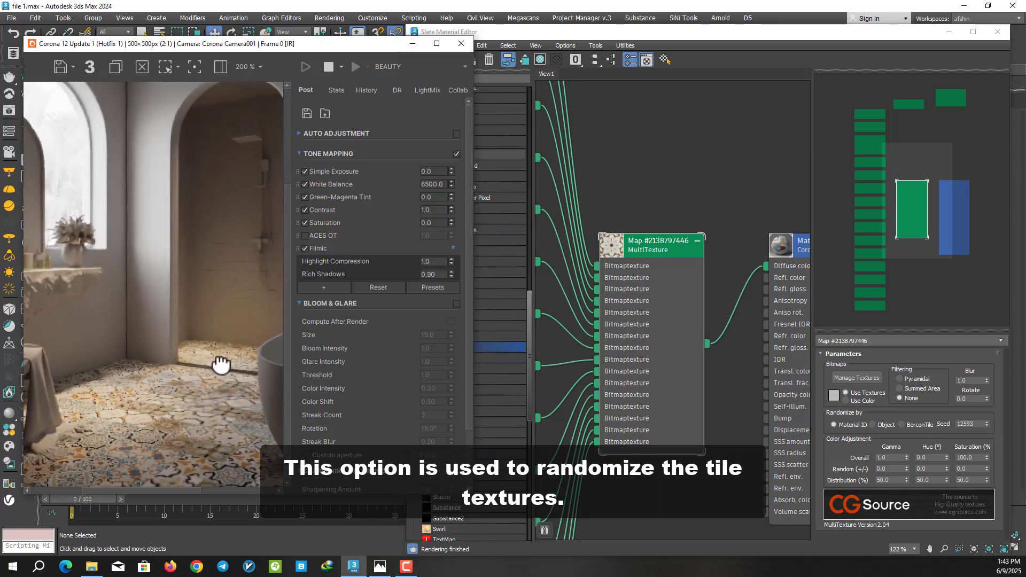
left_click(987, 421)
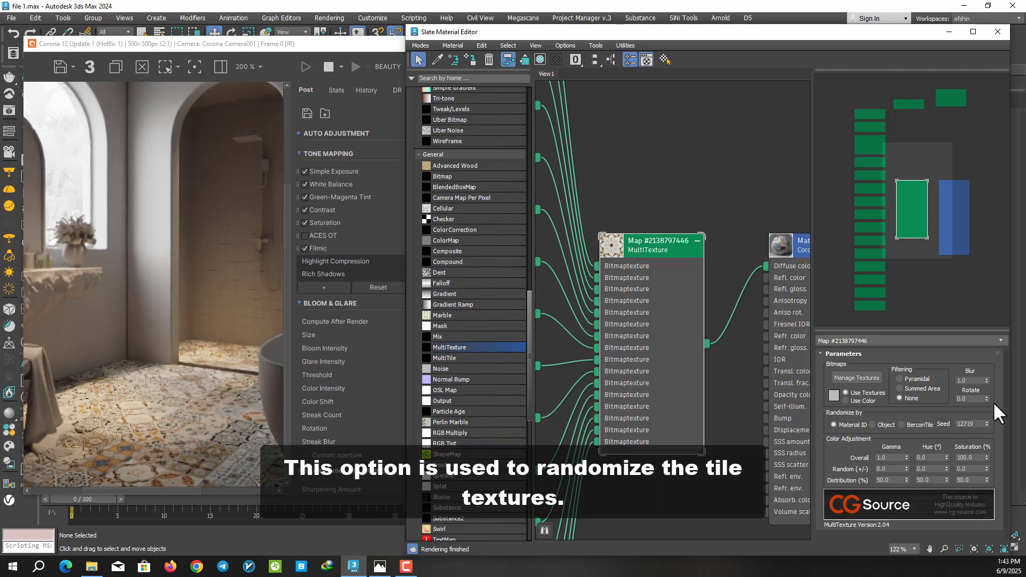
left_click(987, 422)
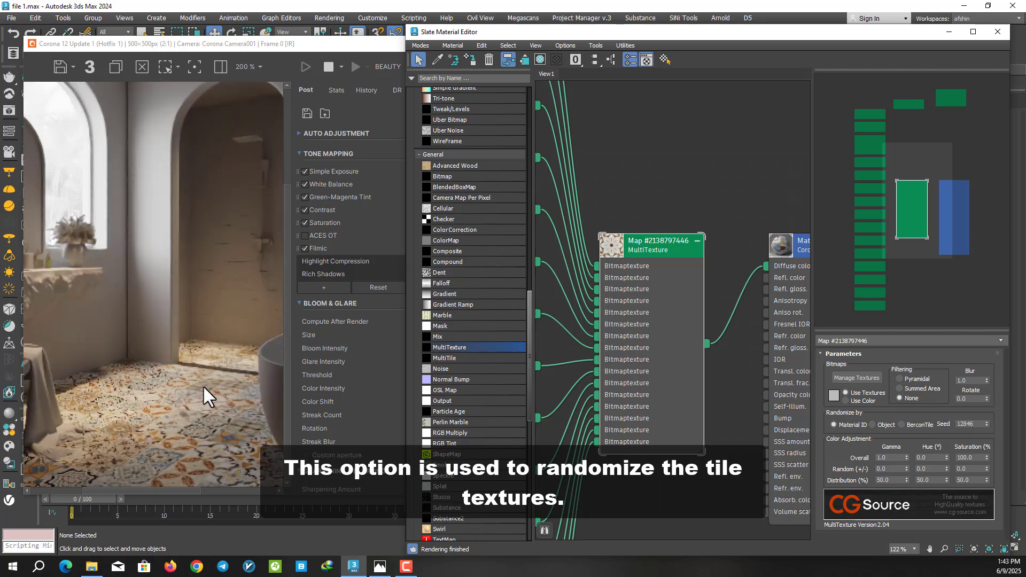
scroll(192, 396, "down", 1)
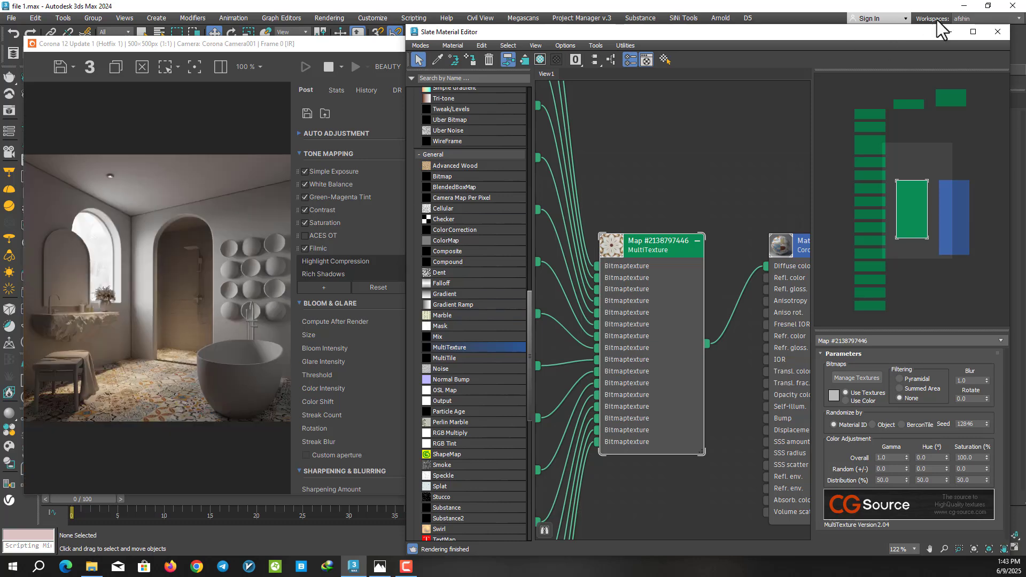
Set Material #131's reflection level to 1.0 and Fresnel IOR to 1.85.
middle_click_drag(731, 151, 636, 153)
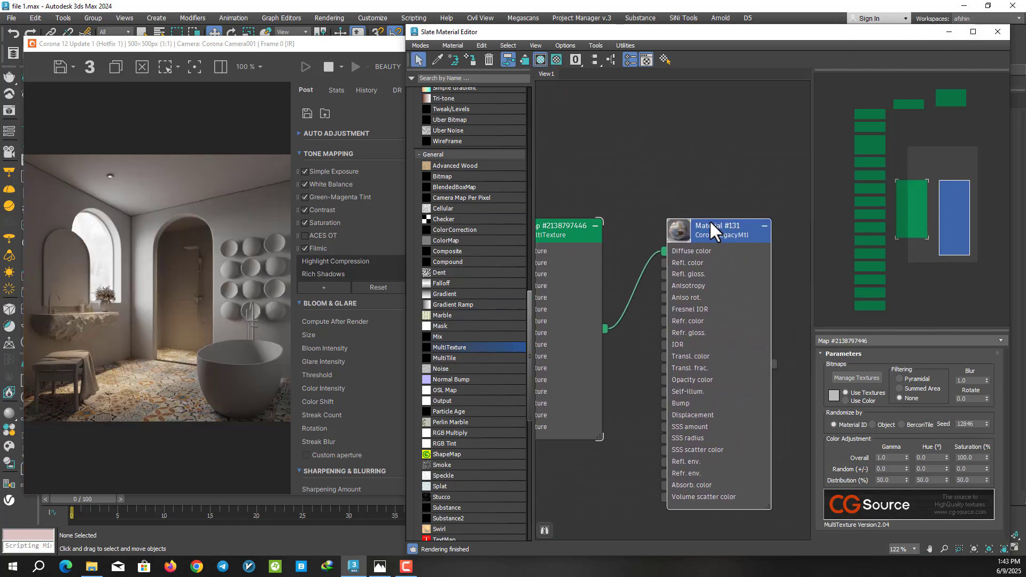
double_click(881, 420)
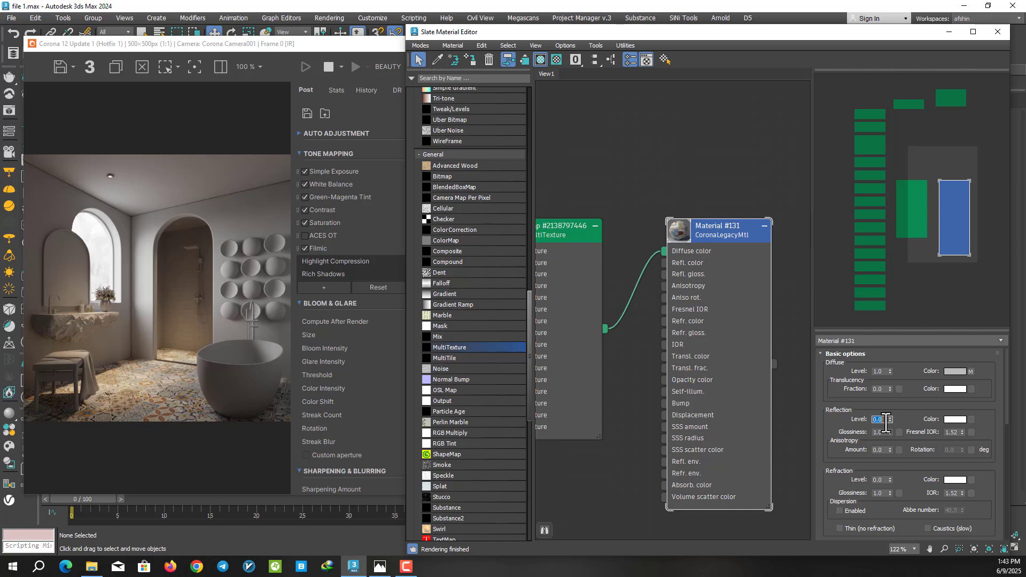
type("1")
key("Return")
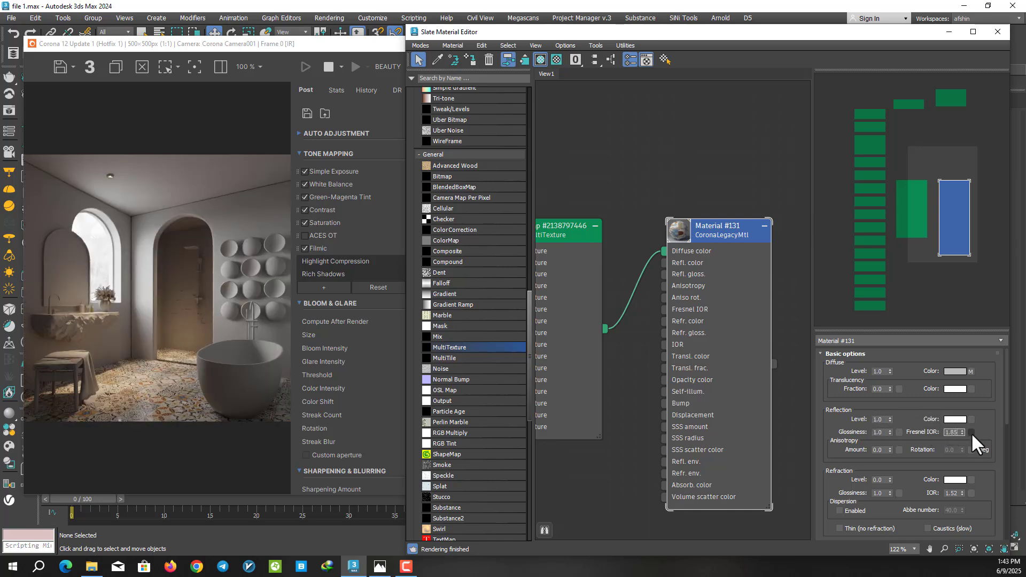
double_click(953, 432)
Stop the interactive render and set Material #131's reflection glossiness to 0.8.
left_click(328, 67)
middle_click_drag(694, 179, 718, 171)
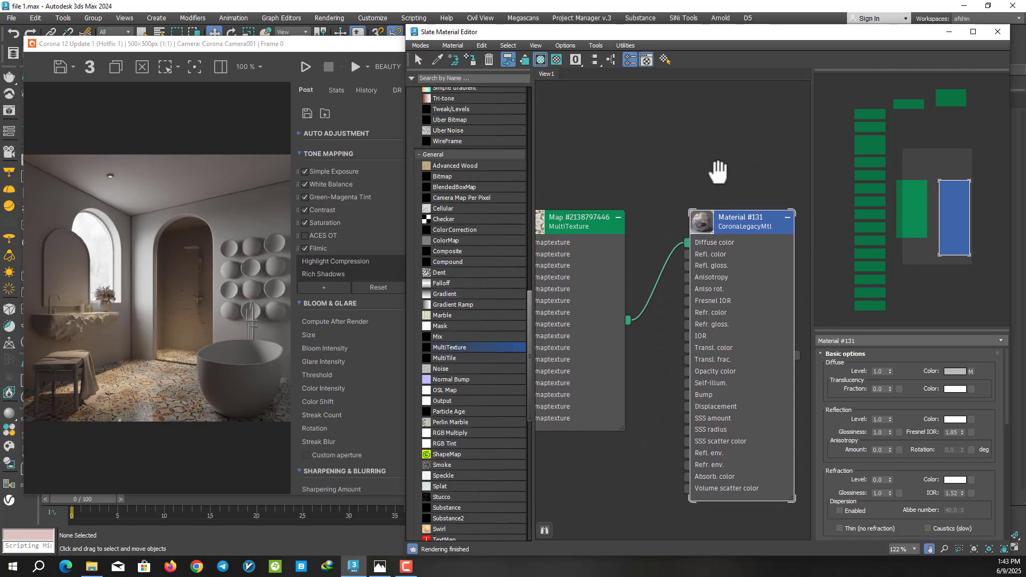
scroll(718, 171, "down", 1)
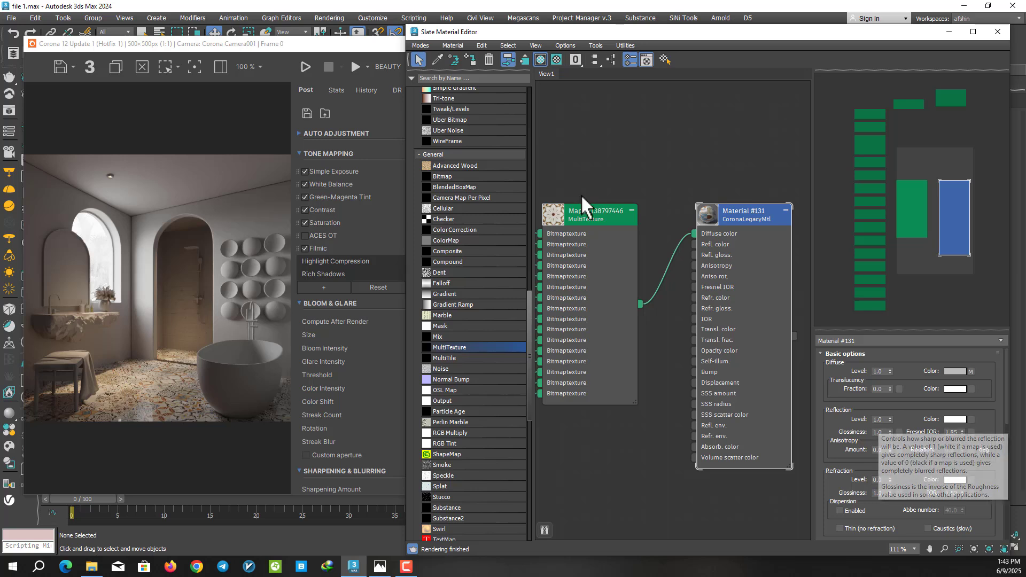
double_click(879, 432)
type("3")
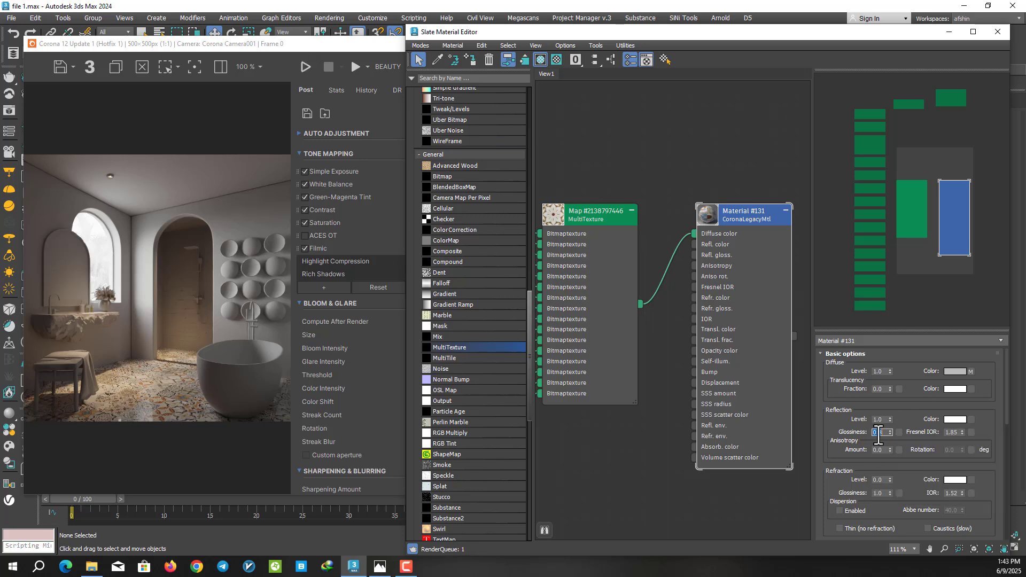
Restart the interactive render and pan the zoomed view across the tiled floor.
left_click(306, 67)
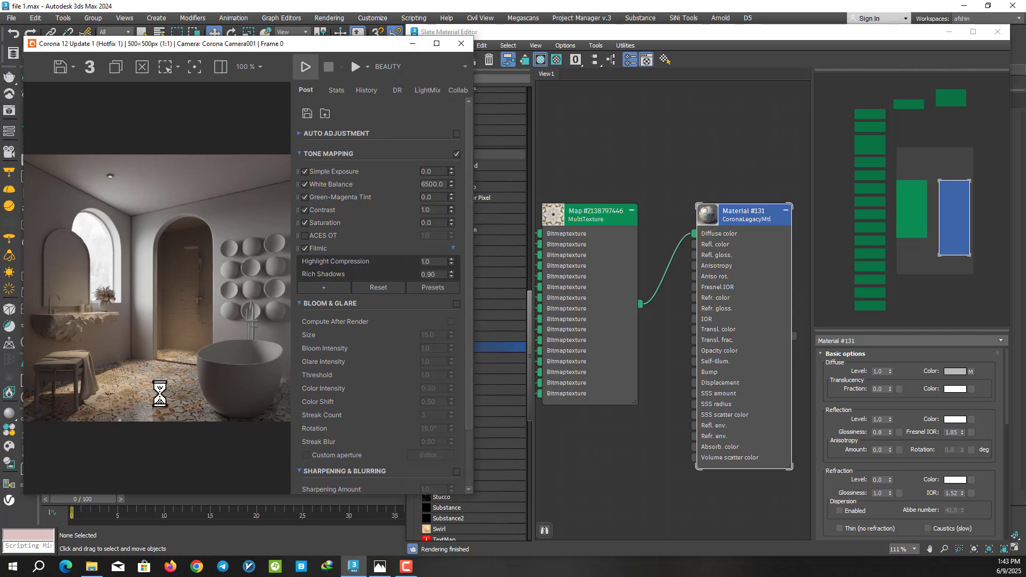
scroll(135, 426, "up", 1)
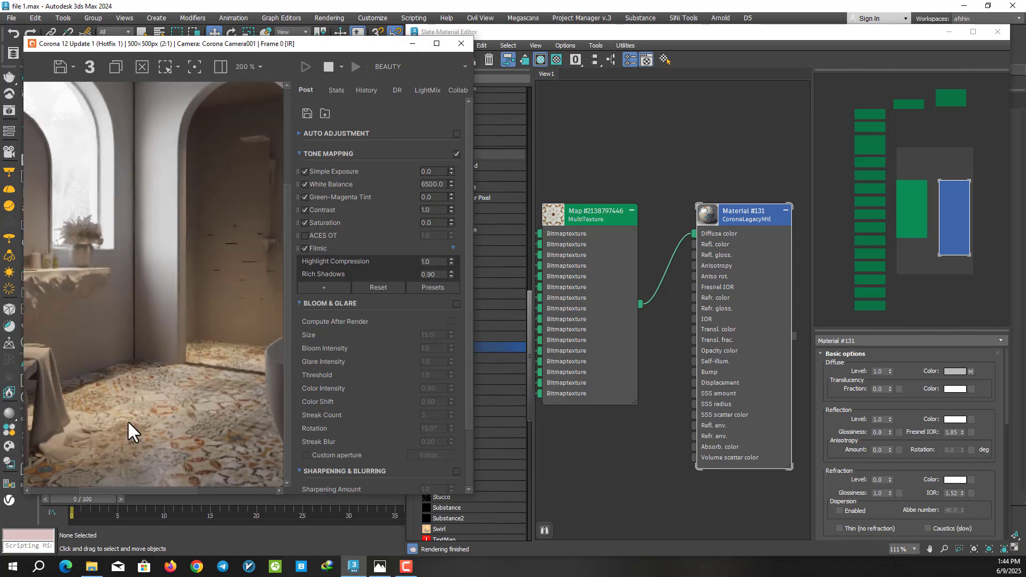
left_click_drag(157, 396, 181, 390)
scroll(179, 386, "down", 1)
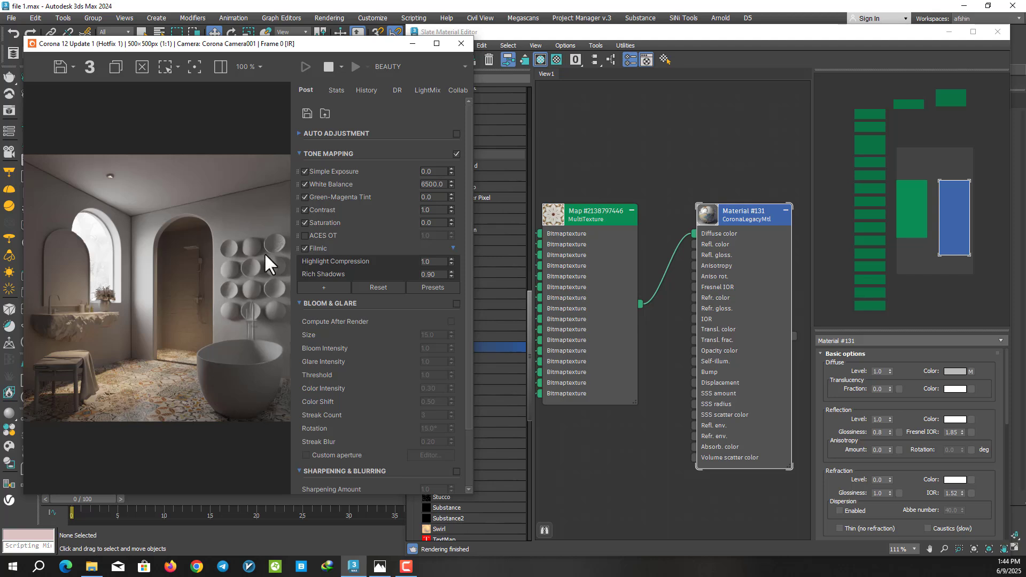
Stop the interactive render and rearrange the Slate and render windows.
left_click(328, 66)
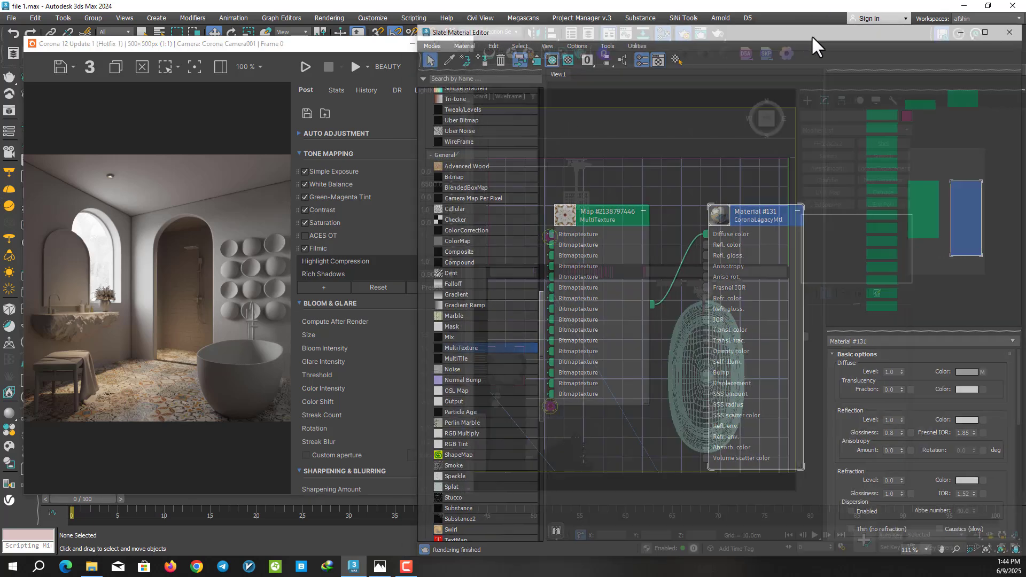
left_click_drag(800, 36, 828, 33)
left_click(386, 45)
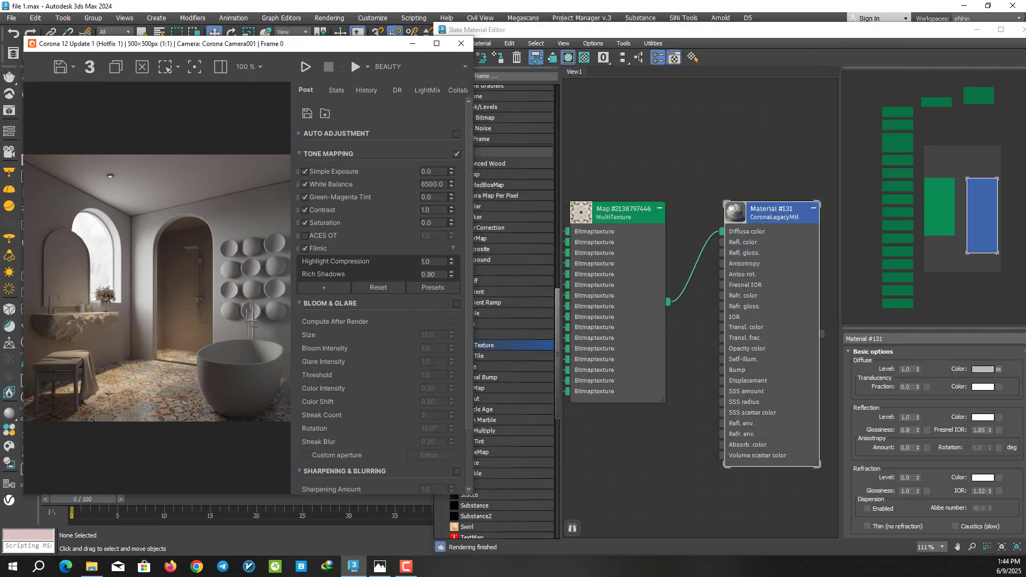
left_click(813, 359)
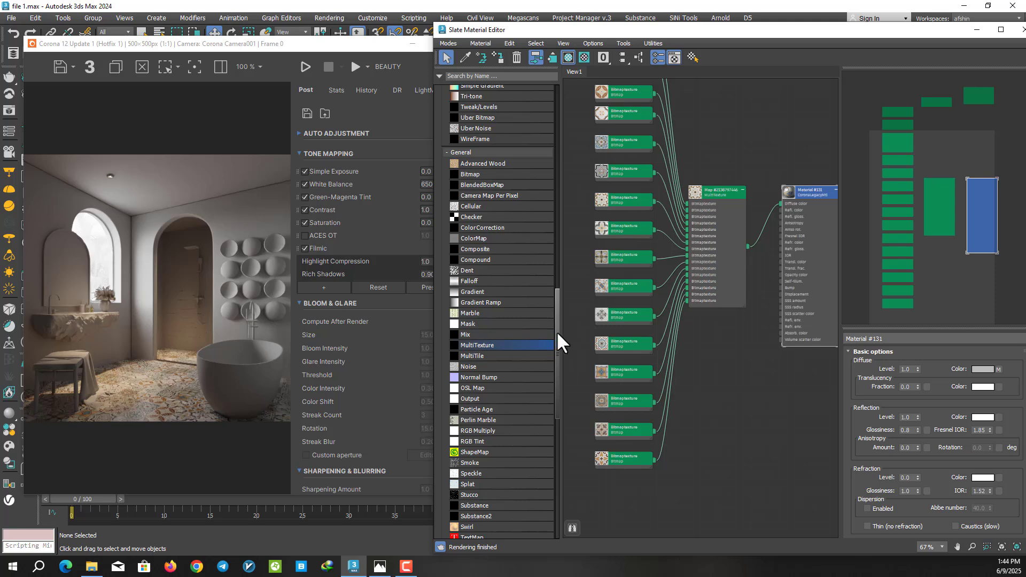
left_click_drag(557, 331, 557, 441)
Add a CoronaColorCorrect fed by MultiTexture, driving Material #131's reflection glossiness.
left_click_drag(486, 307, 747, 328)
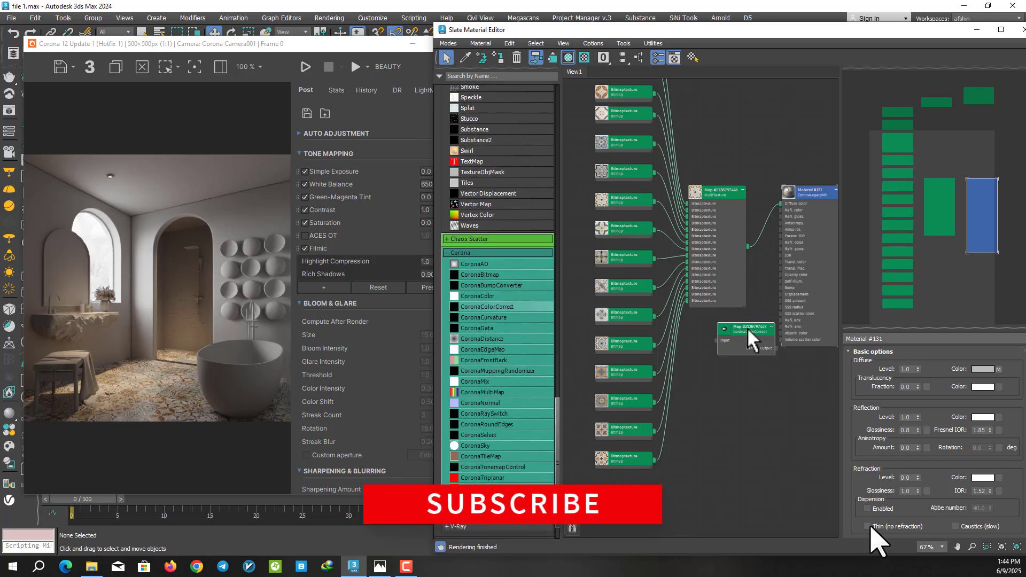
middle_click_drag(755, 273, 718, 323)
left_click_drag(691, 245, 618, 242)
left_click_drag(717, 378, 704, 312)
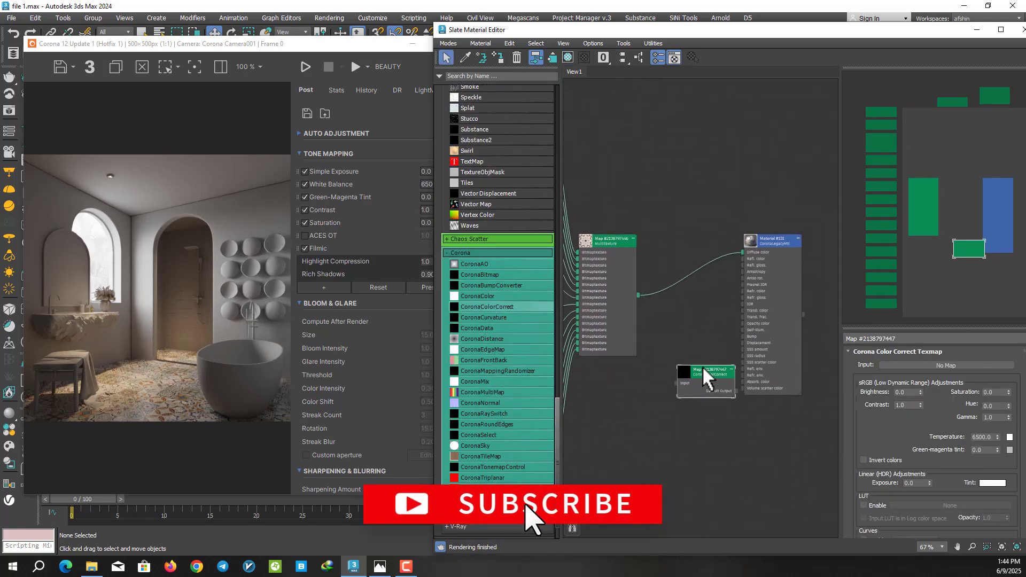
scroll(714, 285, "up", 5)
left_click_drag(582, 309, 622, 356)
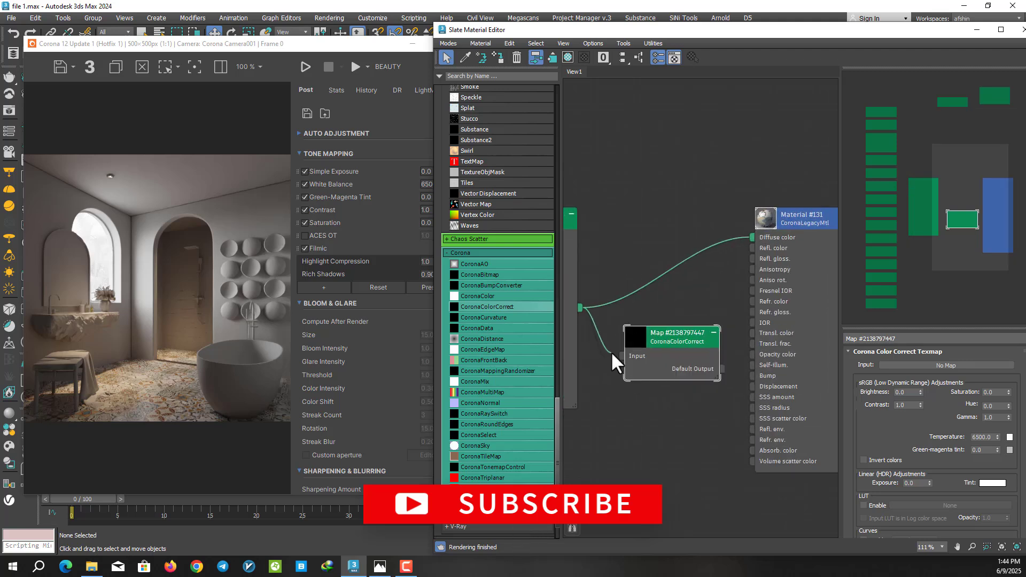
middle_click_drag(708, 290, 660, 297)
left_click_drag(674, 376, 706, 265)
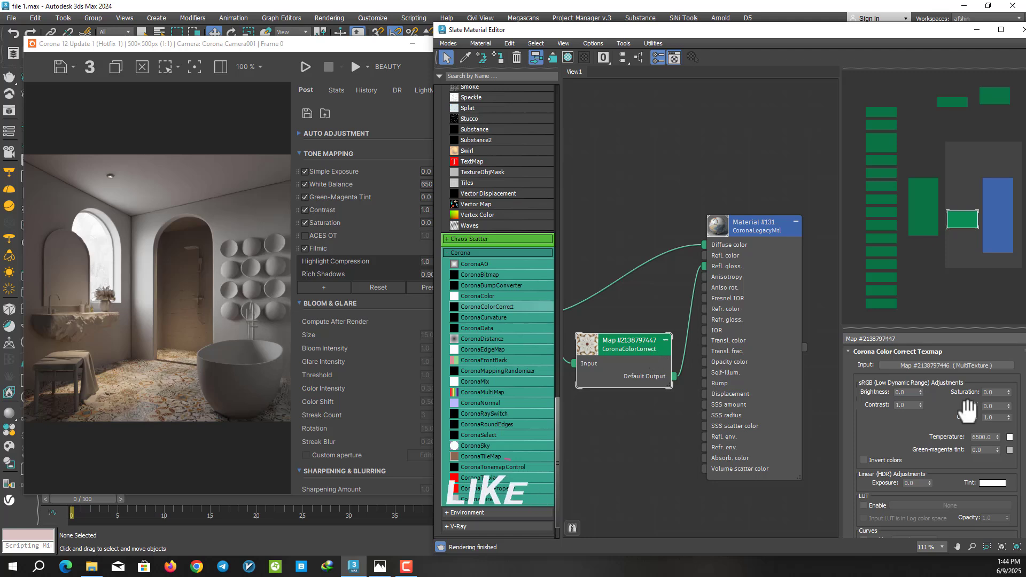
Set the Color Correct saturation to -1 and preview the desaturated tiles.
left_click_drag(1008, 393, 1008, 423)
scroll(585, 350, "up", 4)
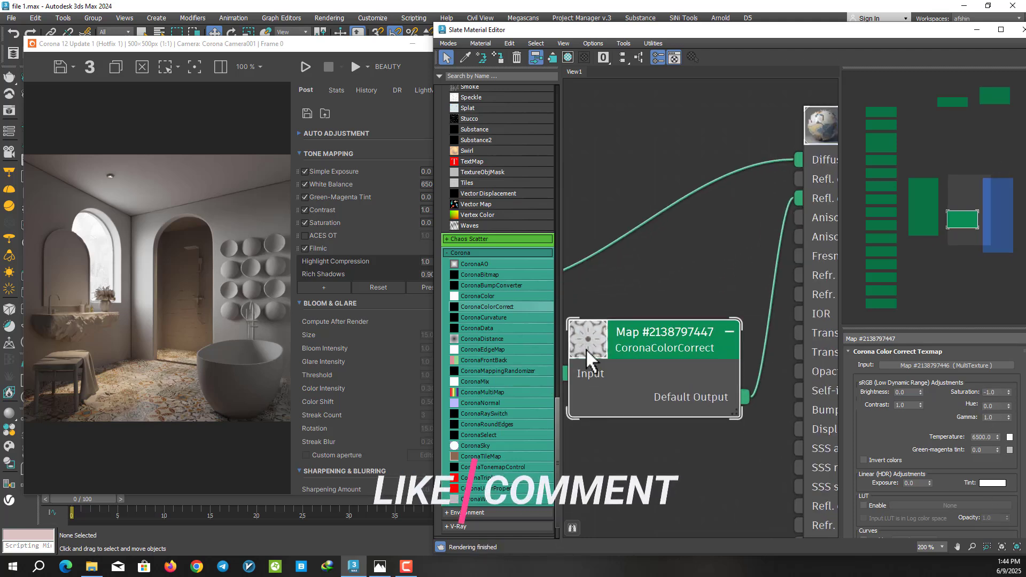
double_click(586, 349)
middle_click_drag(677, 272, 708, 246)
scroll(690, 432, "down", 1)
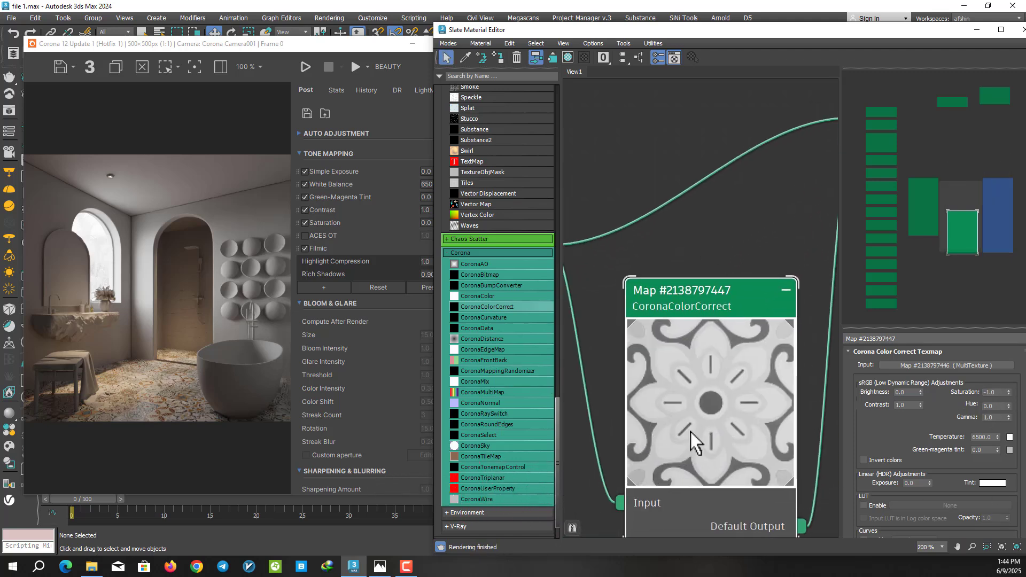
Set the Color Correct brightness to -0.1 and close the Slate editor.
left_click(913, 393)
type("-0.2")
key("Return")
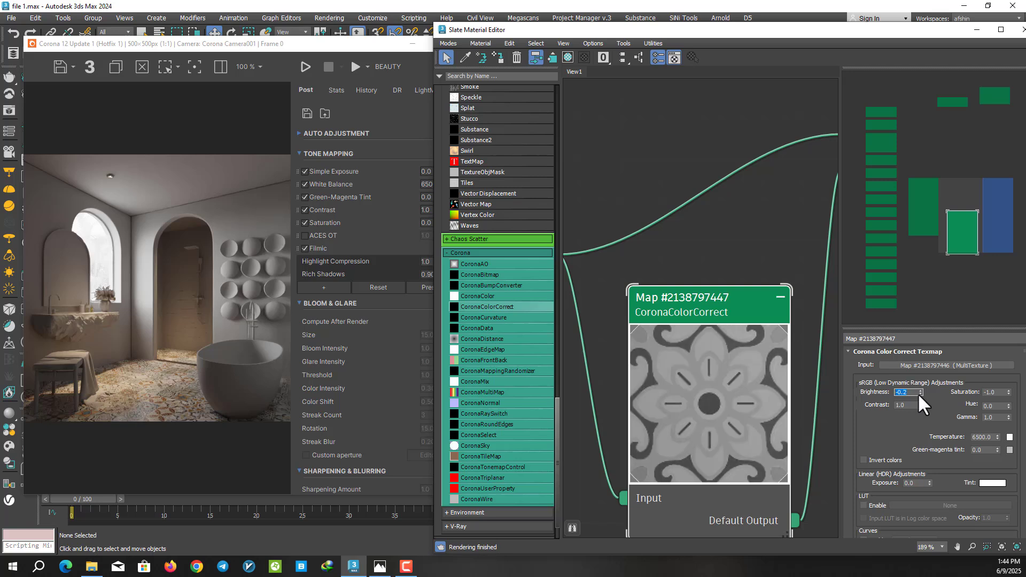
type("-0.1")
key("Return")
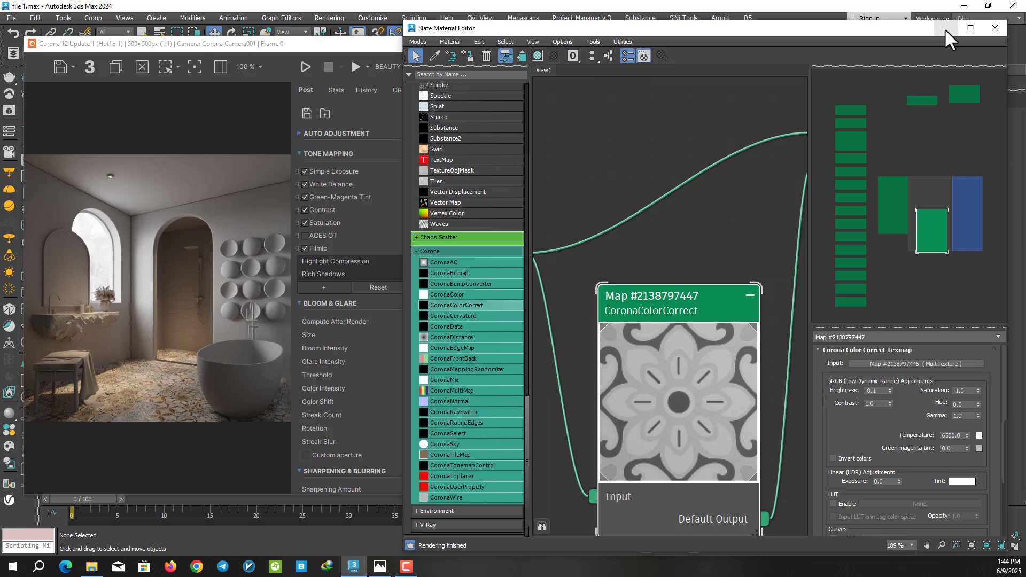
left_click(945, 28)
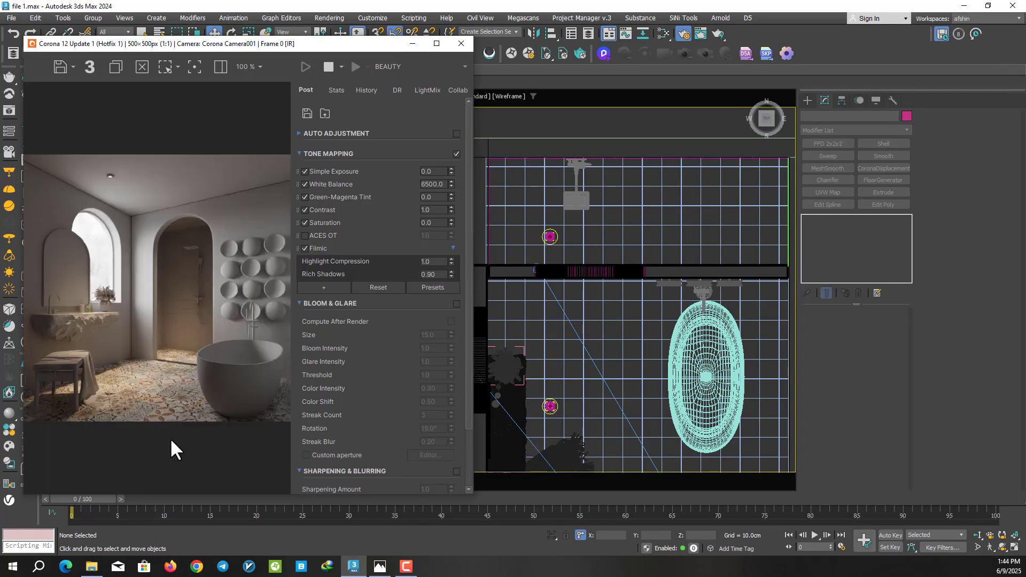
Reopen Slate and bring up Material #131's parameters.
left_click(683, 39)
scroll(729, 265, "down", 2)
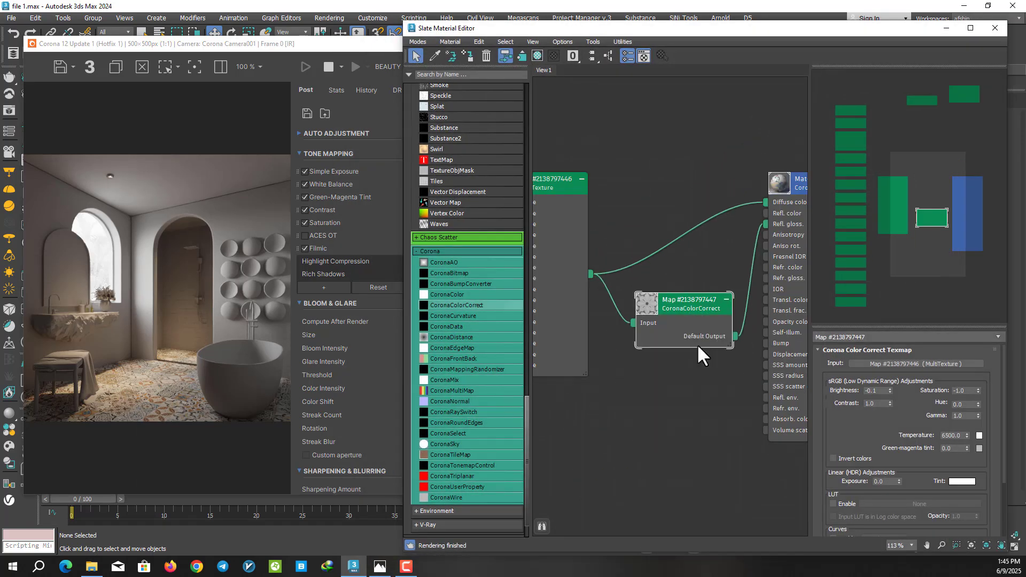
middle_click_drag(697, 344, 659, 248)
double_click(765, 177)
middle_click_drag(682, 413, 657, 407)
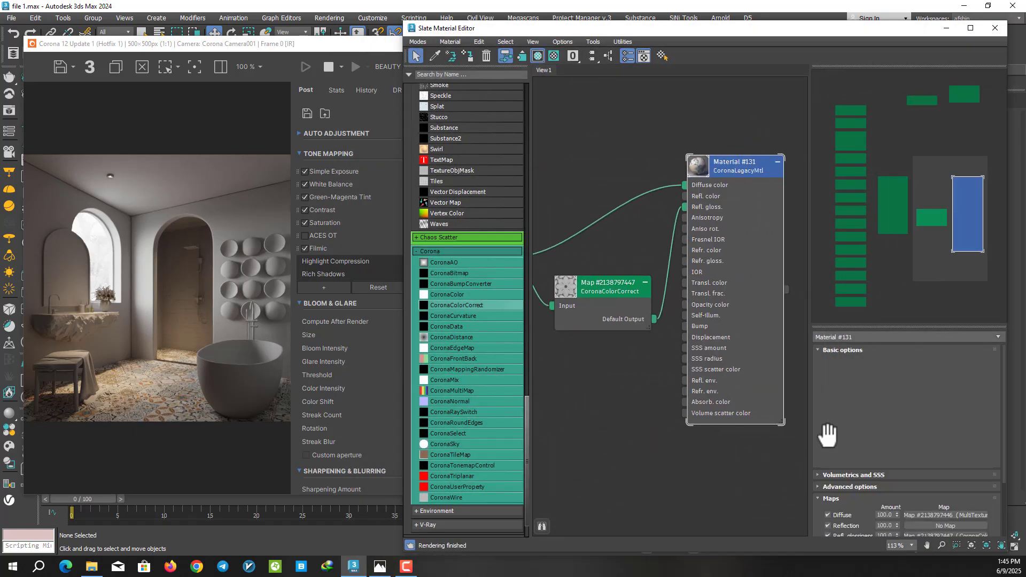
left_click_drag(847, 439, 882, 172)
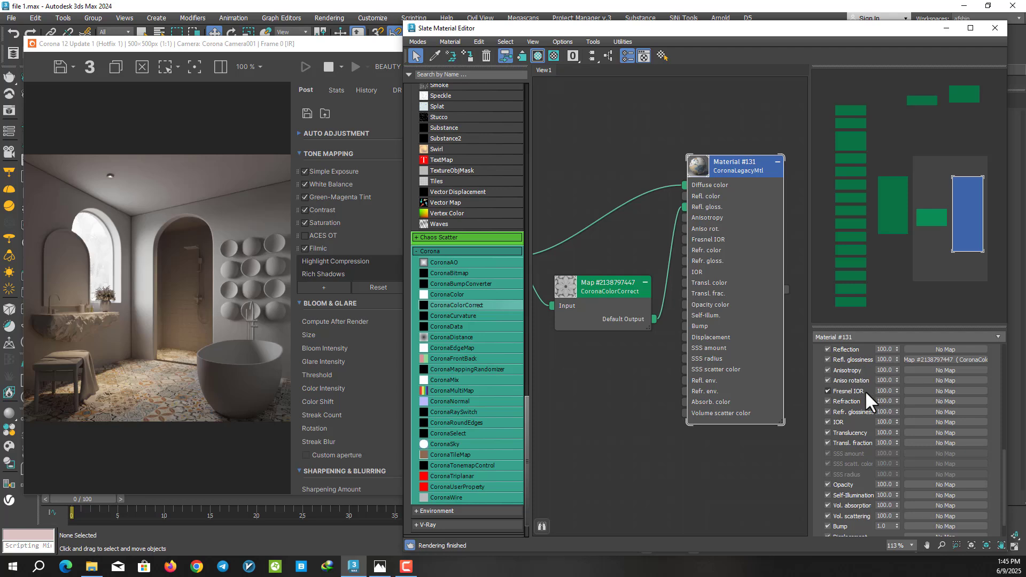
scroll(882, 385, "up", 1)
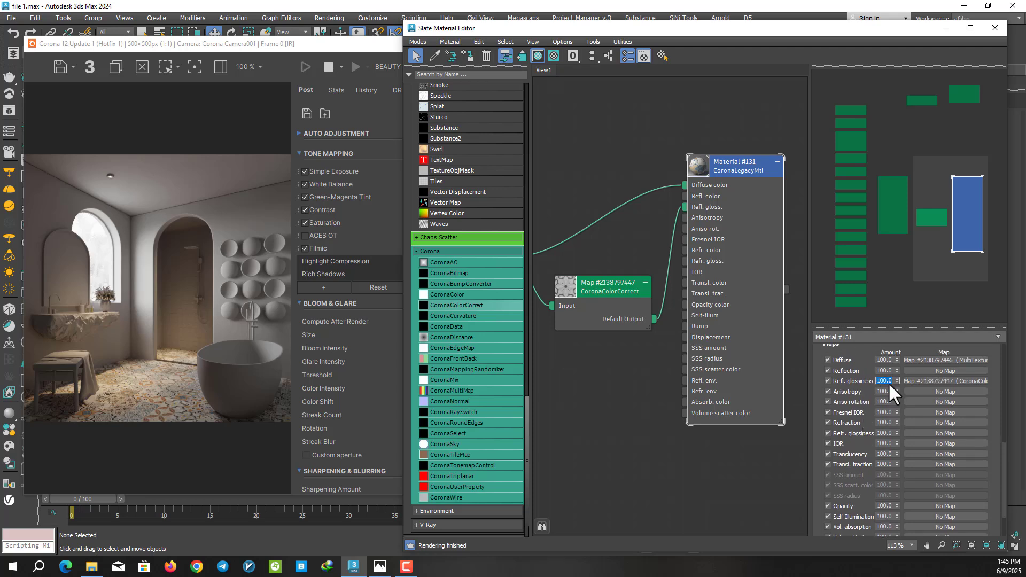
Lower the glossiness map strength to 30 and raise reflection glossiness to 0.9.
type("40")
key("Return")
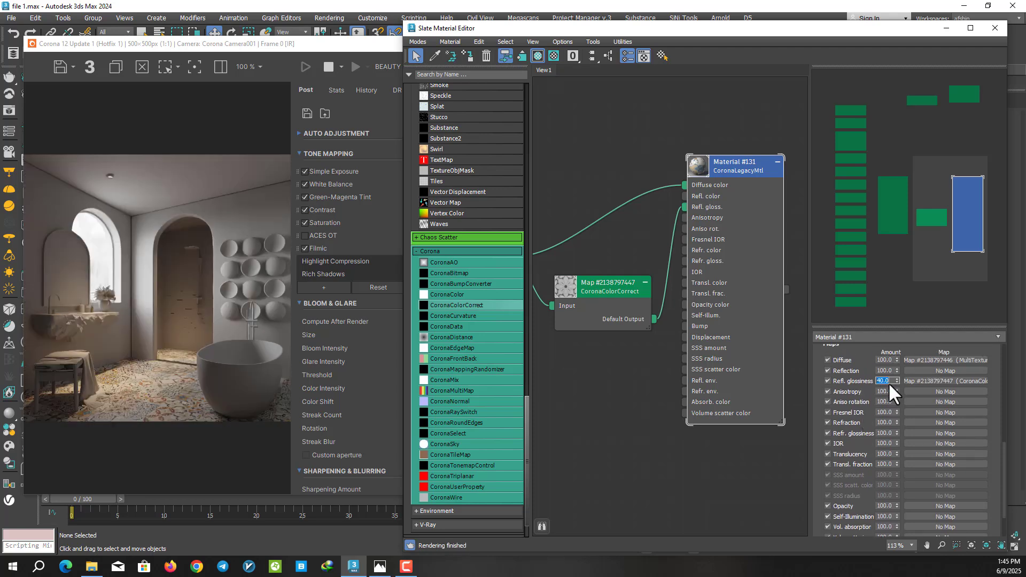
key("Return")
scroll(909, 390, "up", 5)
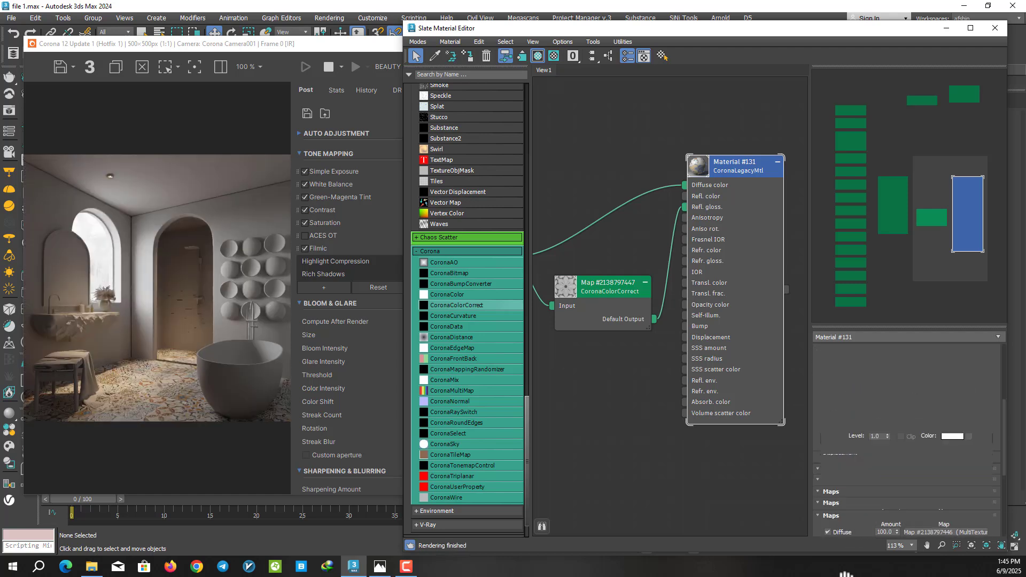
scroll(912, 394, "up", 3)
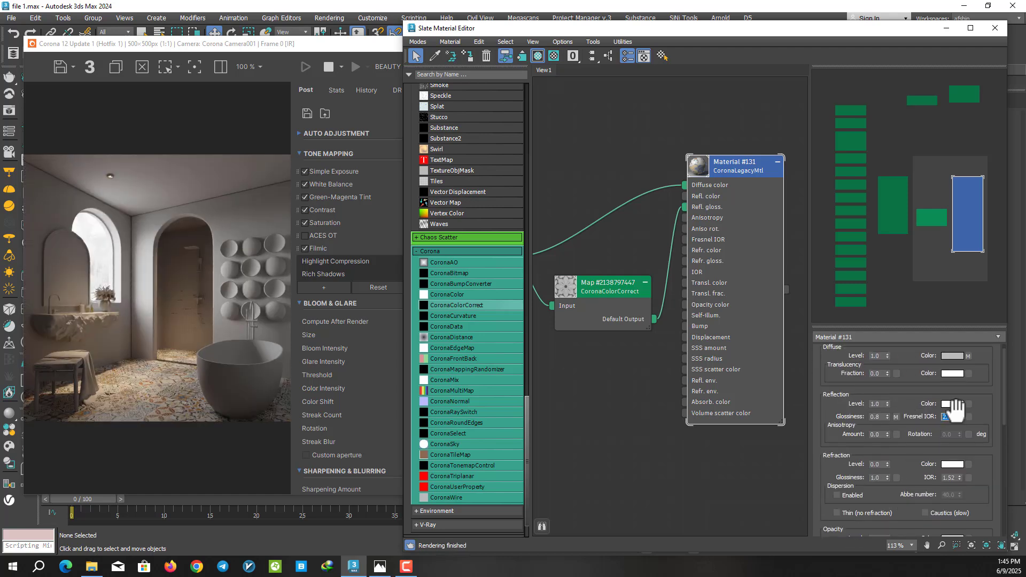
type("0.9")
key("Return")
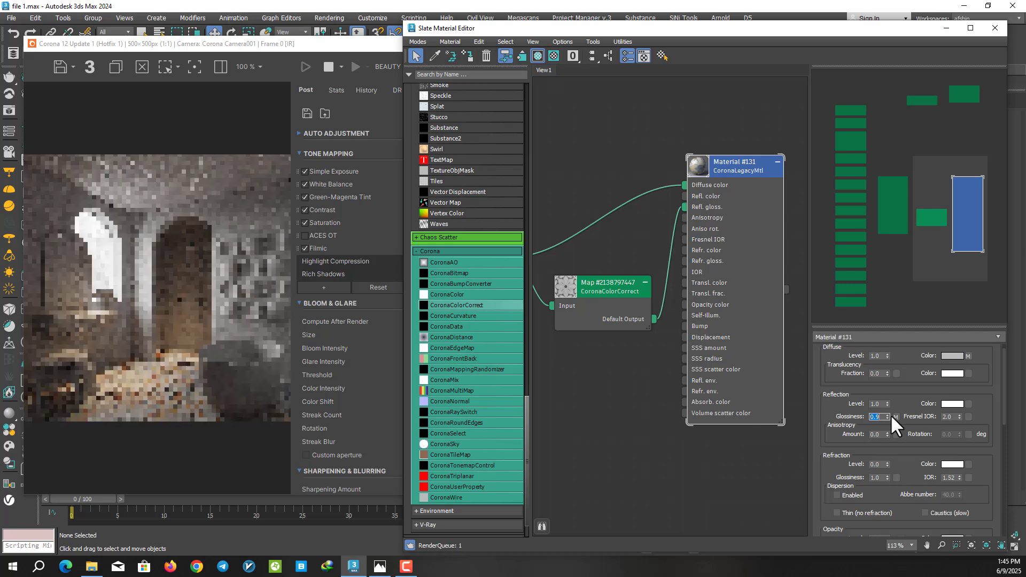
Set Material #131's Fresnel IOR to 2.5 and reflection glossiness to 0.95.
scroll(130, 419, "up", 2)
left_click_drag(130, 419, 174, 415)
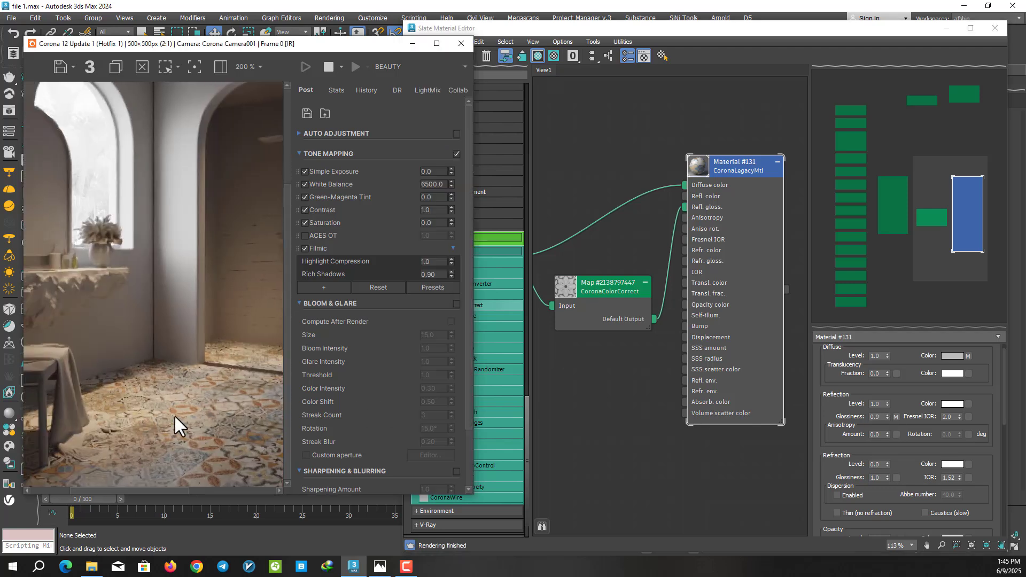
scroll(171, 426, "down", 2)
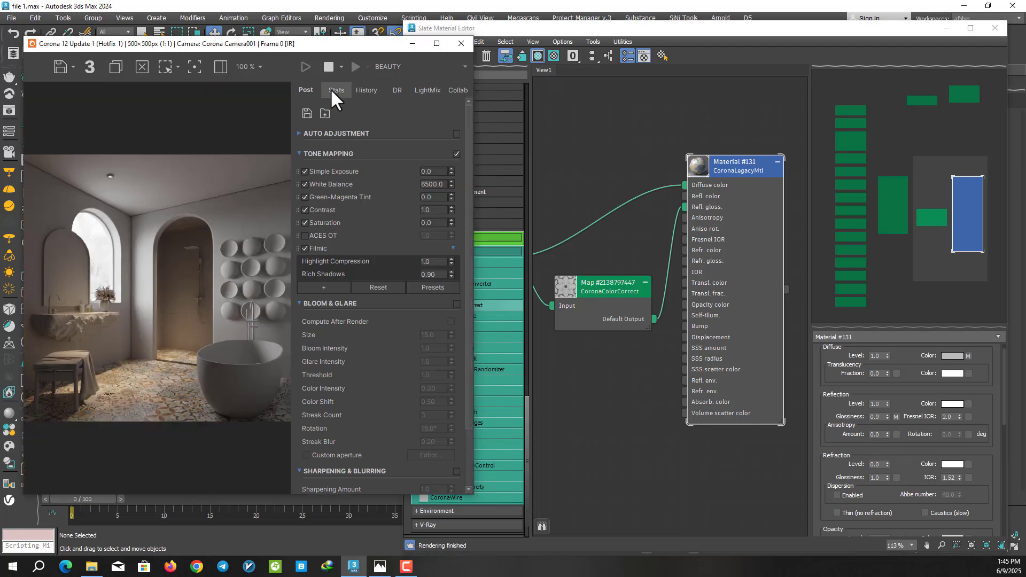
double_click(951, 421)
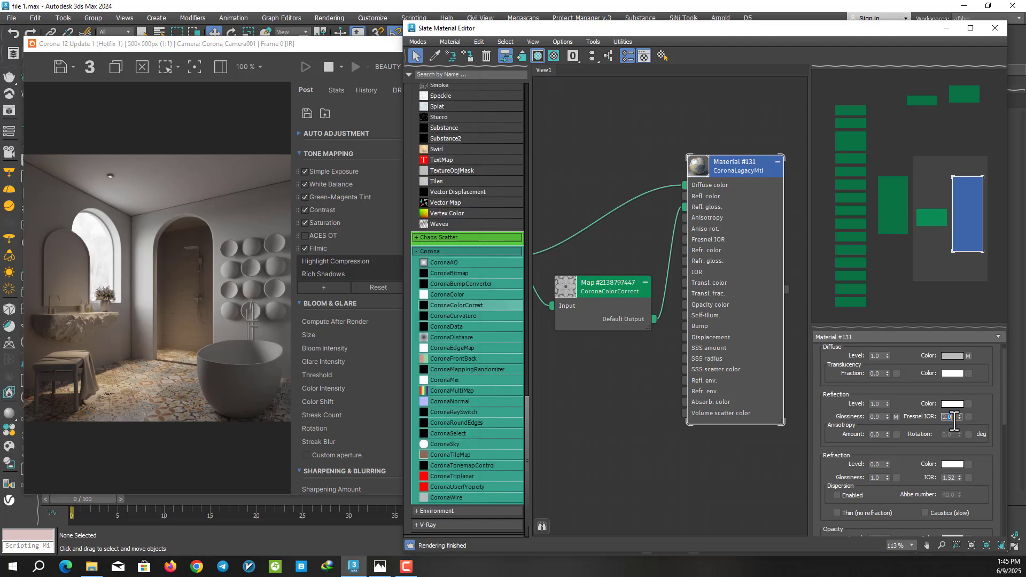
type("2.5")
key("Return")
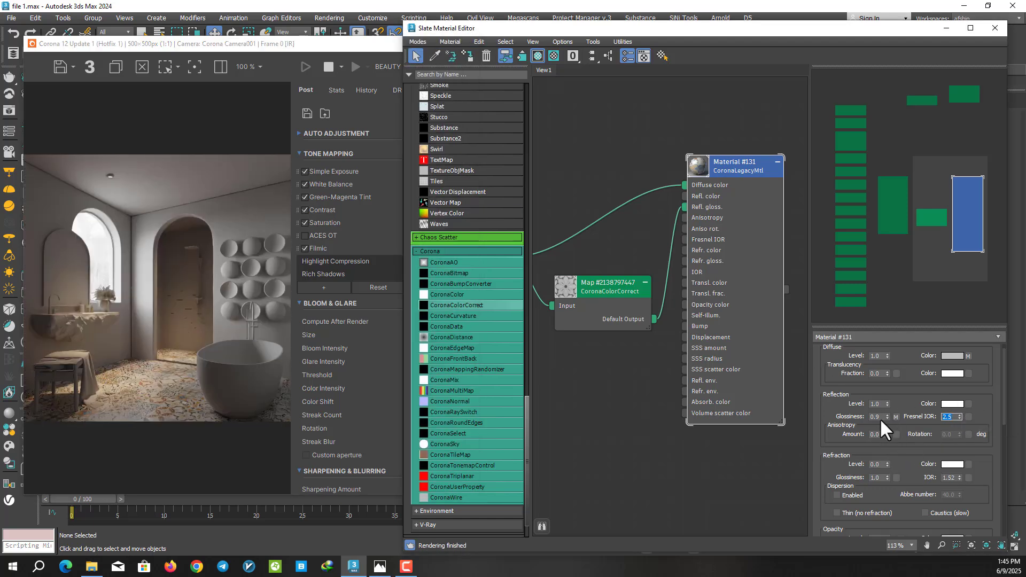
type("5")
key("Return")
Lower the reflection-glossiness map amount to 20 and bring the render preview forward.
mouse_move(843, 452)
left_mouse_down()
mouse_move(884, 264)
mouse_move(890, 318)
left_mouse_up()
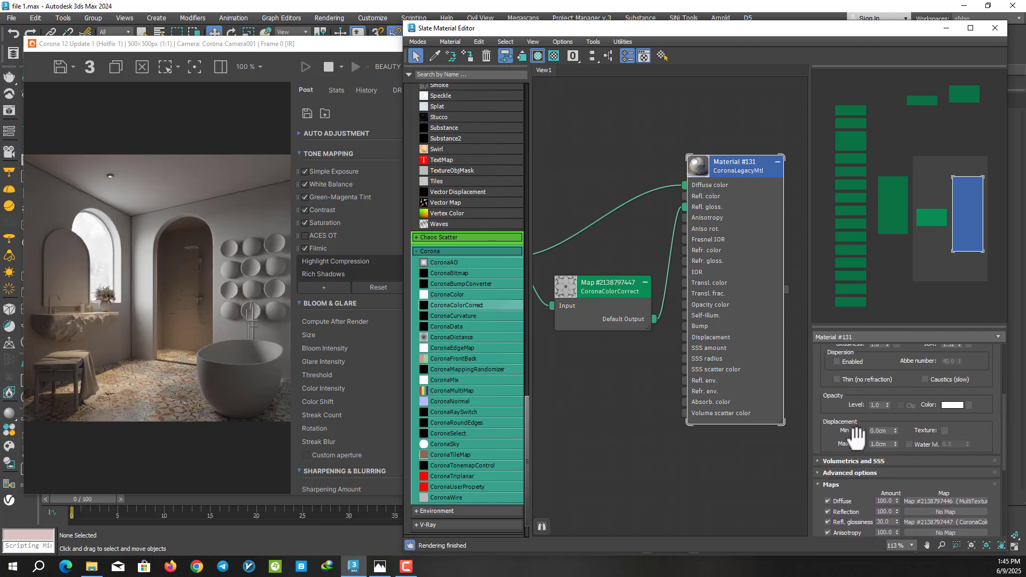
scroll(870, 420, "down", 2)
double_click(890, 471)
type("20")
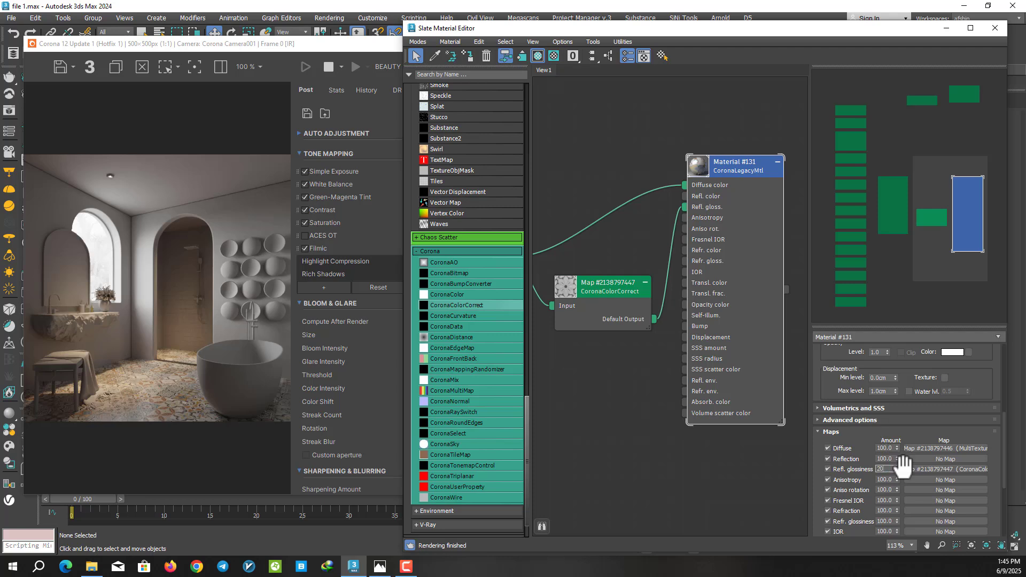
key("Return")
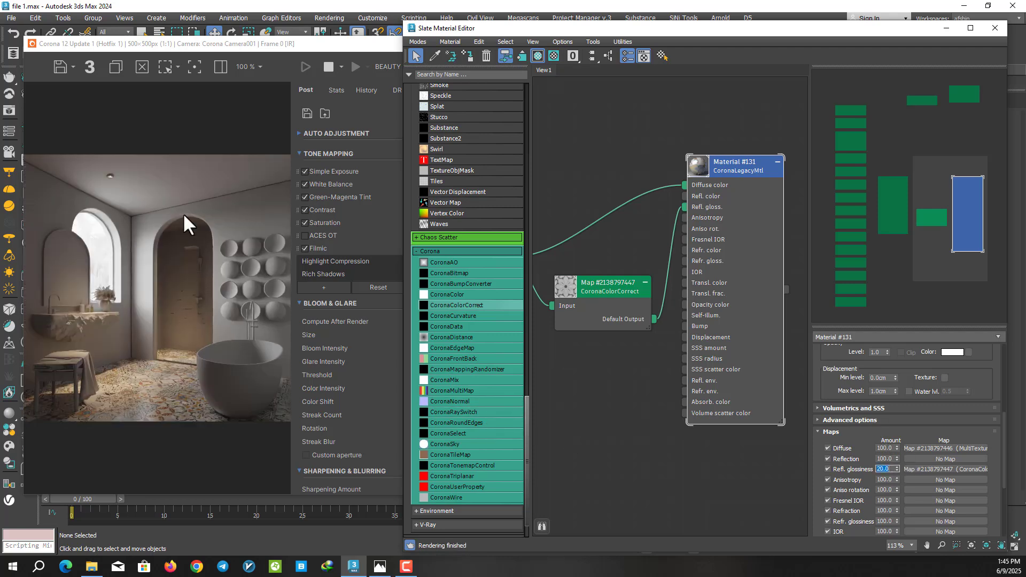
left_click(333, 75)
left_click_drag(351, 47, 352, 39)
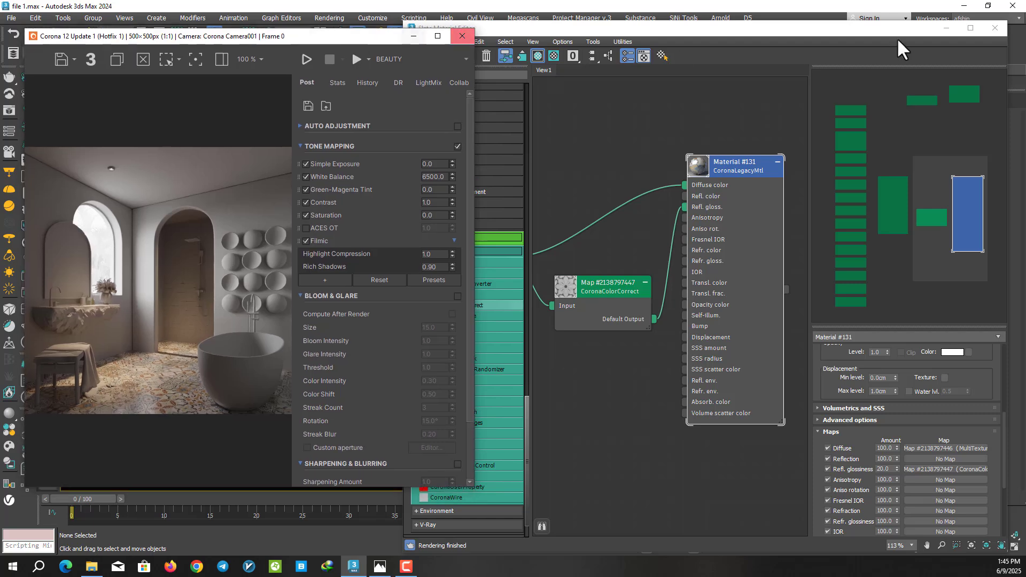
Add a new CoronaLegacyMtl node, Material #132, to View1.
scroll(759, 187, "down", 5)
scroll(723, 243, "down", 3)
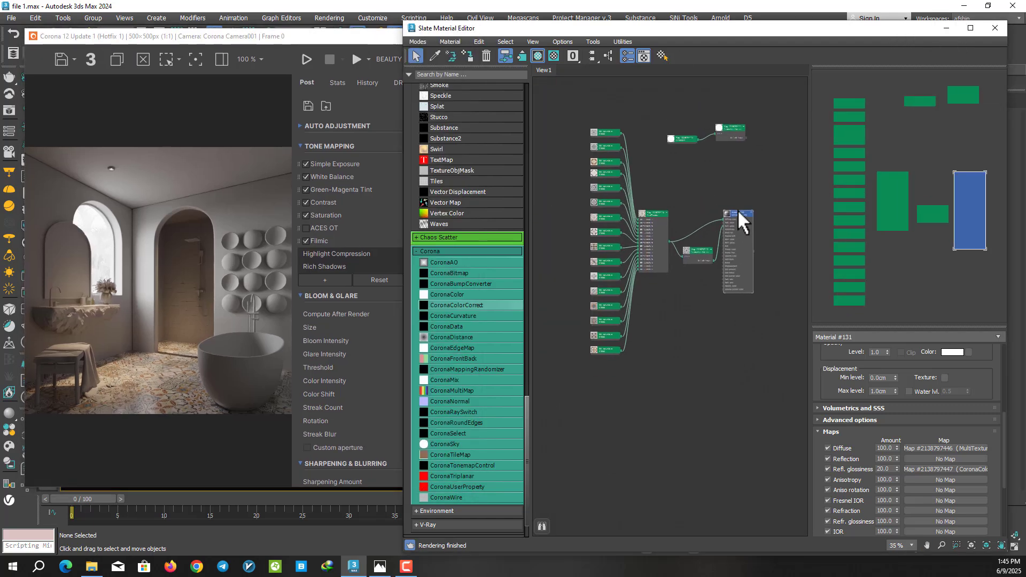
scroll(665, 186, "down", 3)
left_click_drag(665, 186, 643, 127)
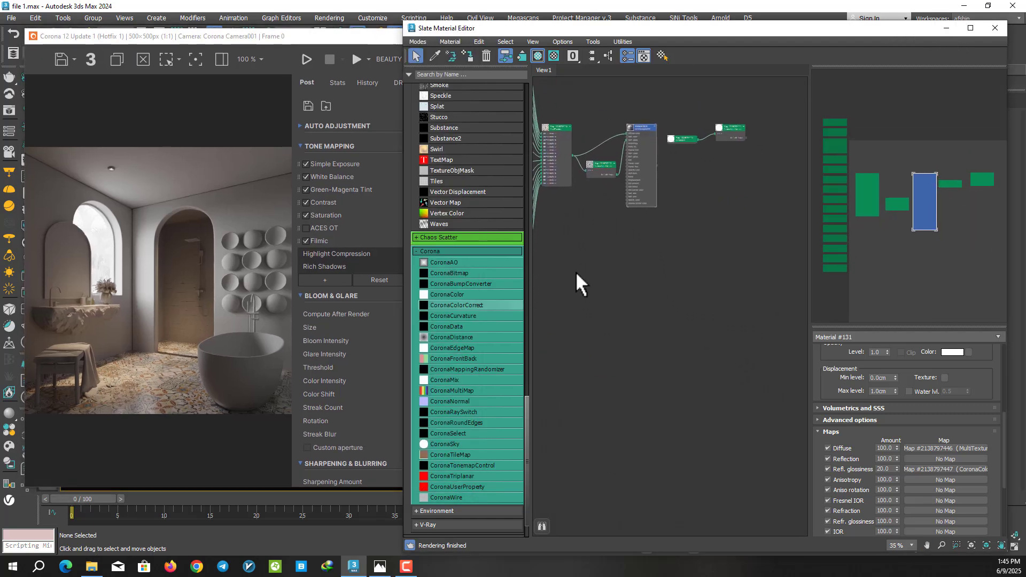
left_click_drag(527, 405, 531, 163)
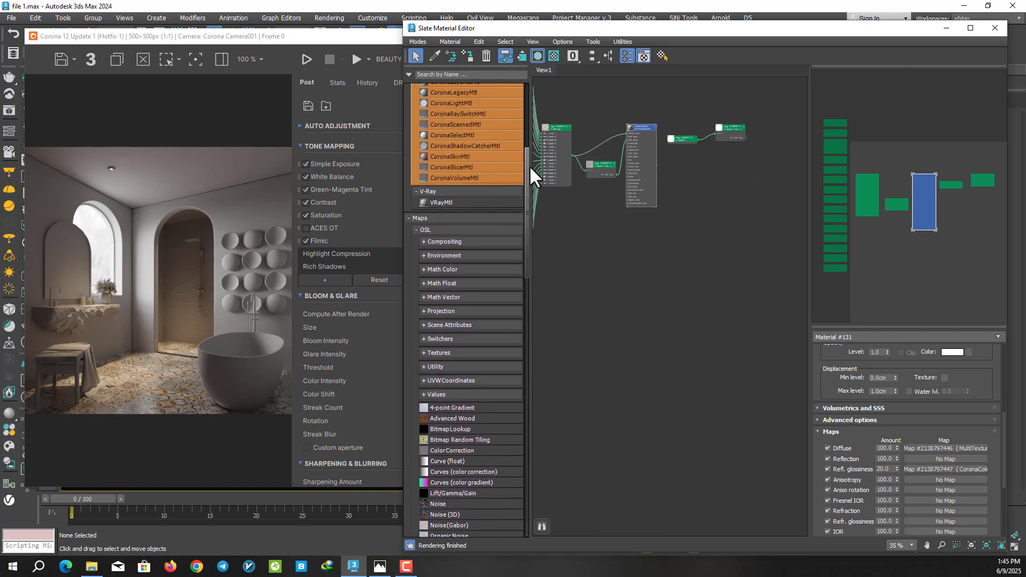
left_click_drag(463, 126, 735, 247)
Select the wall group, then undo its accidental move.
scroll(693, 256, "up", 4)
scroll(716, 247, "up", 2)
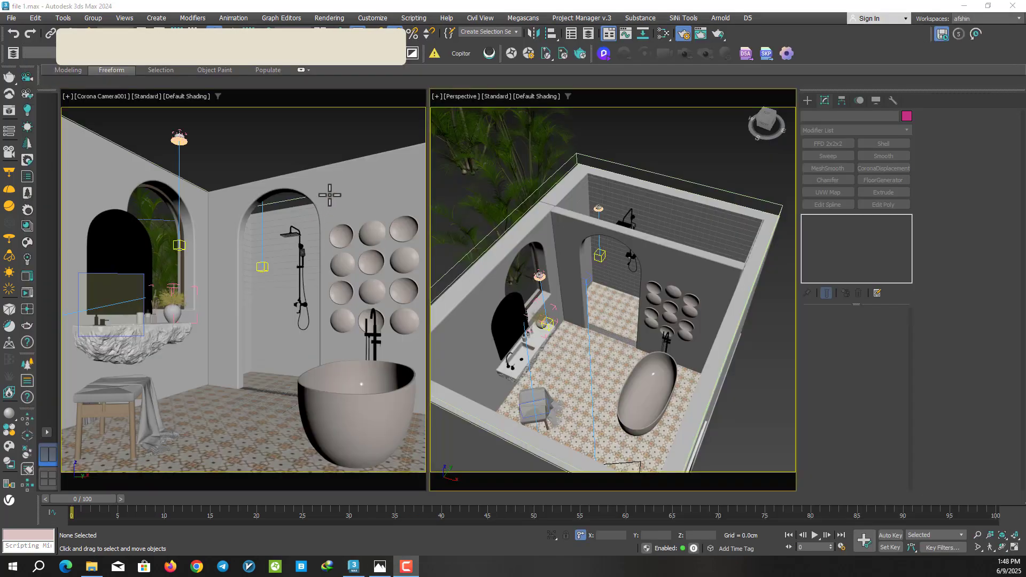
left_click(330, 196)
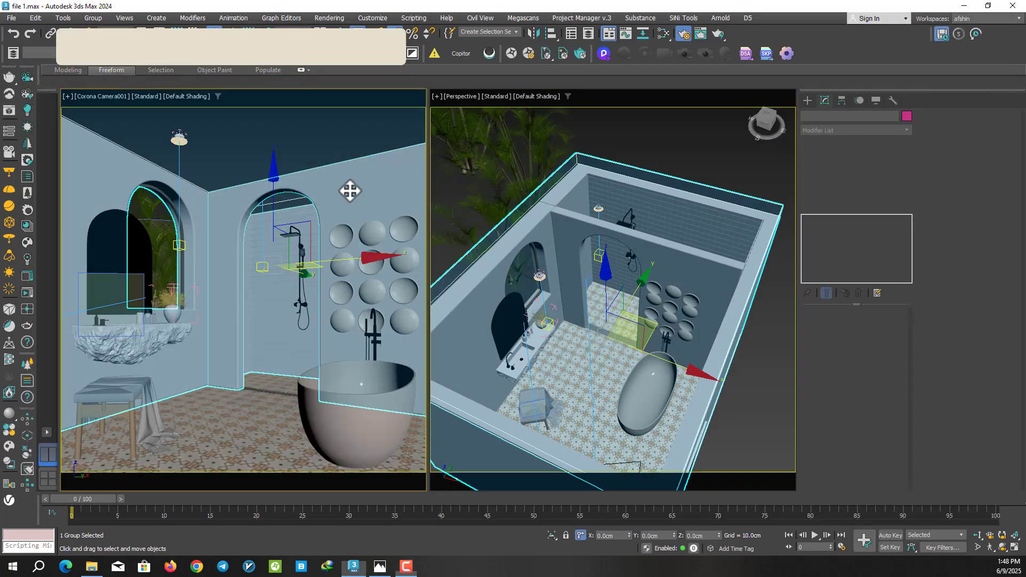
left_click_drag(623, 259, 632, 273)
key("ctrl+z")
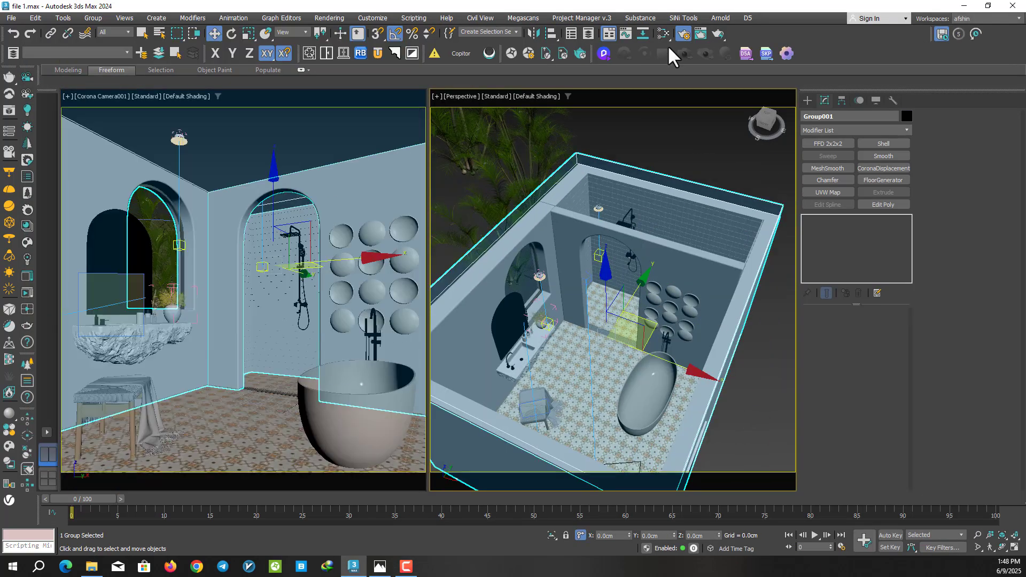
Add a CoronaColor map node beside Material #132 in Slate.
left_click(684, 33)
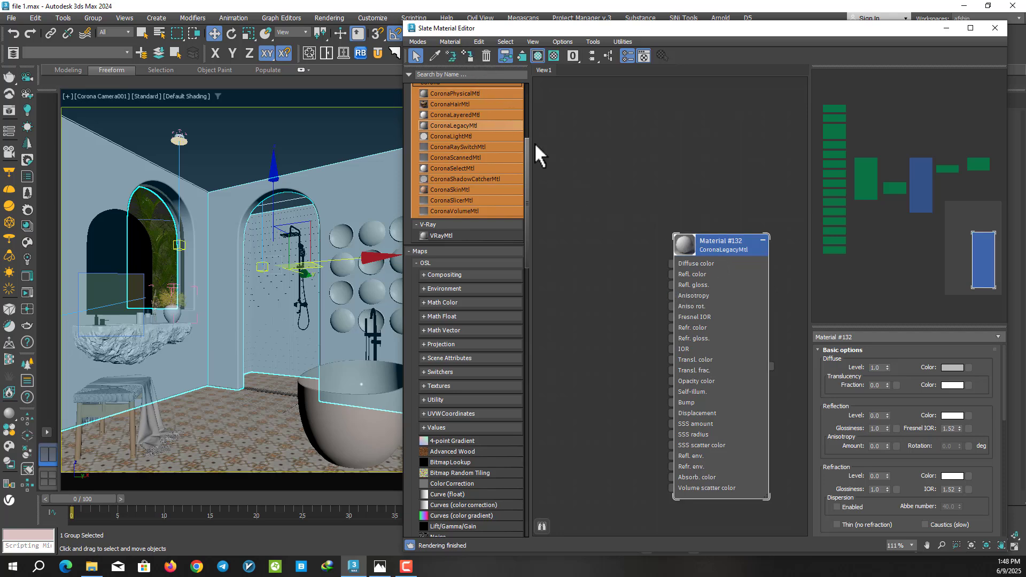
left_click_drag(524, 251, 524, 466)
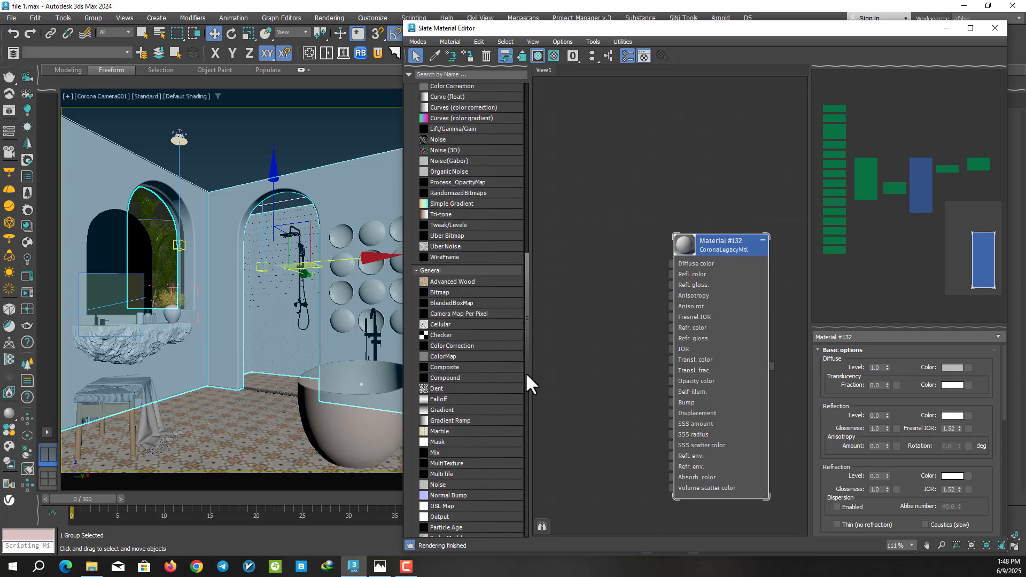
scroll(483, 411, "down", 3)
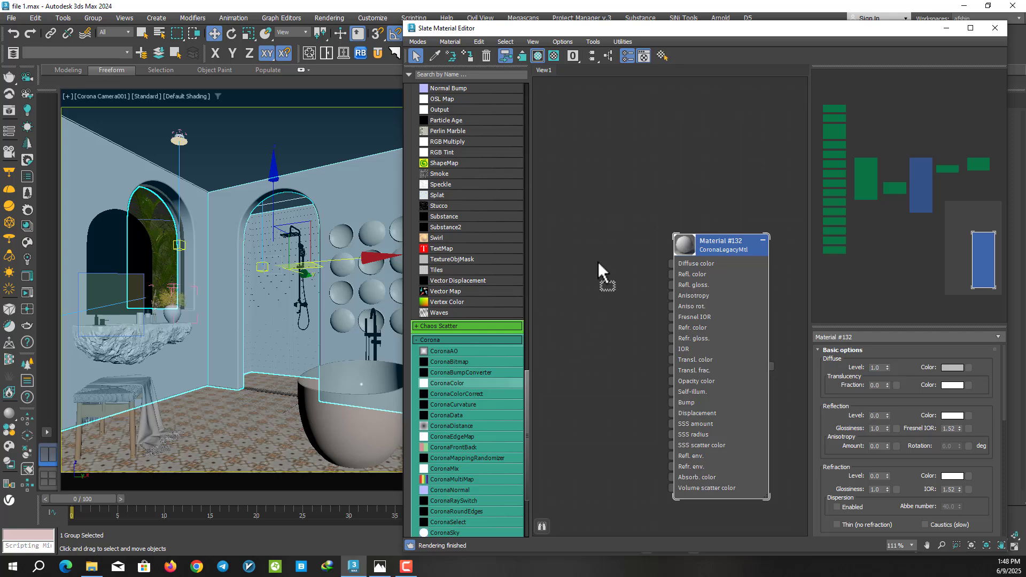
left_click_drag(598, 261, 596, 261)
Wire the CoronaColor into Diffuse and set it to warm grey (Hue 24, Sat 20, Value 181).
left_click_drag(666, 267, 671, 264)
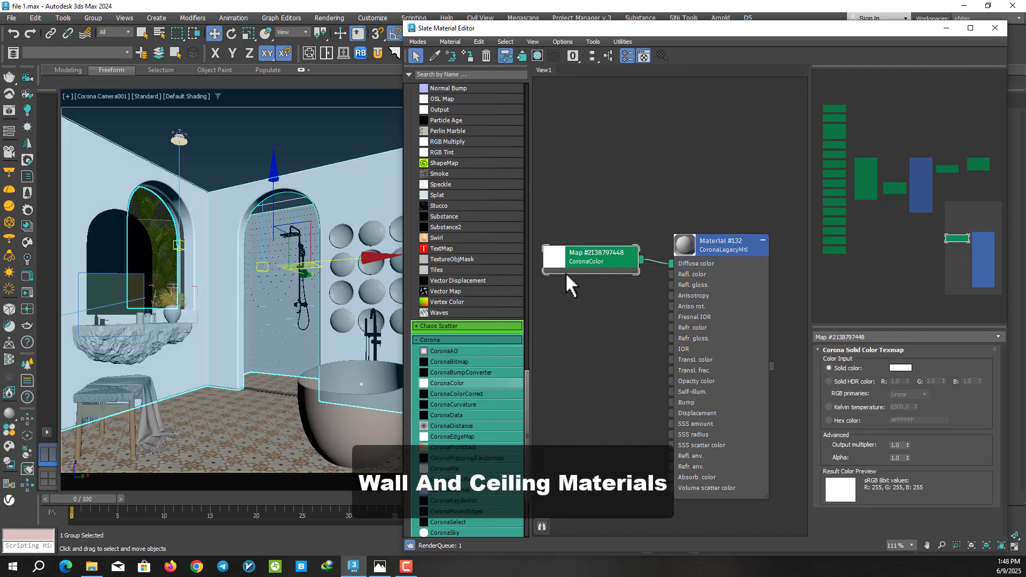
left_click(894, 367)
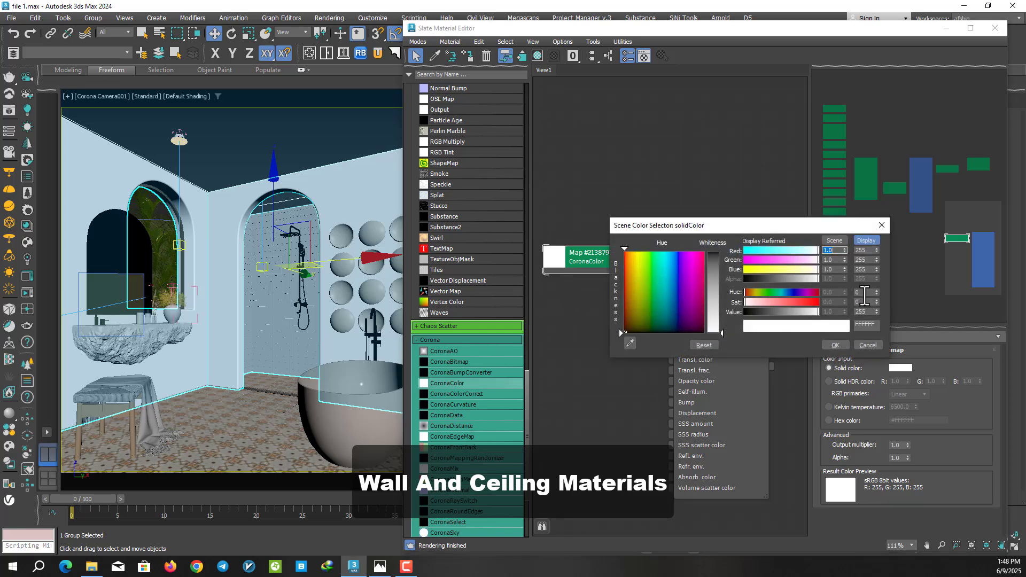
type("24")
key("Tab")
type("20")
key("Tab")
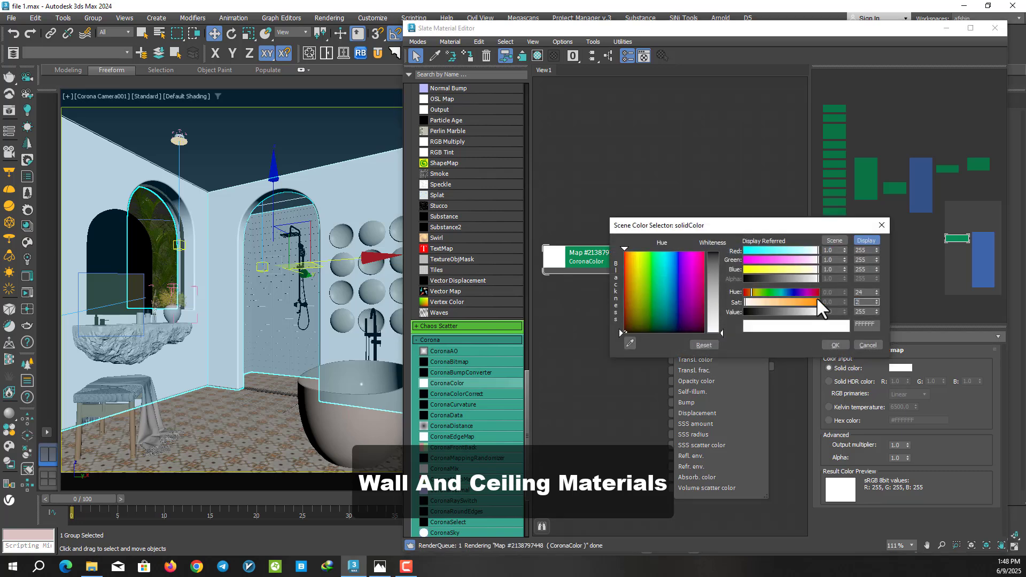
type("81")
key("Return")
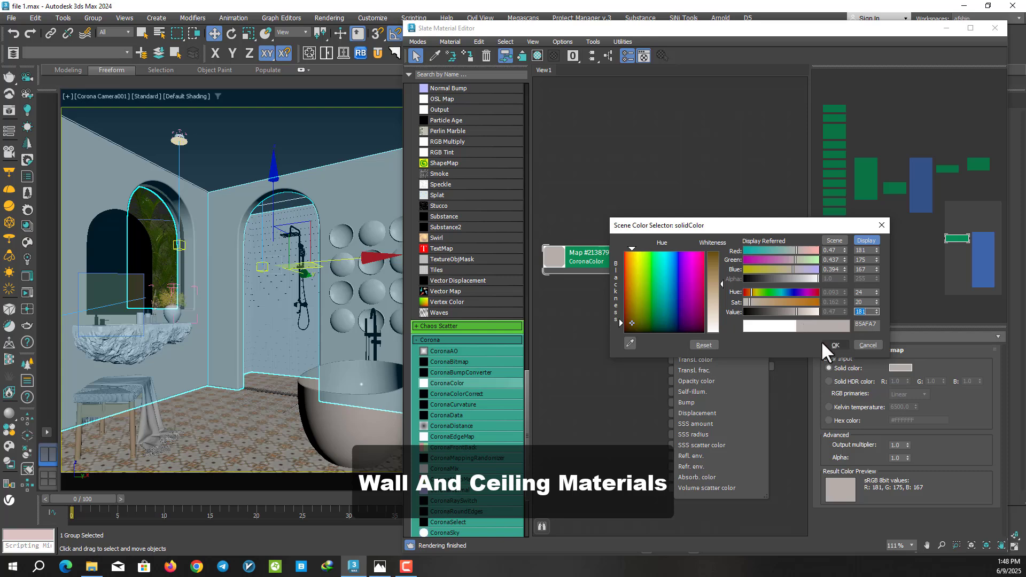
left_click(826, 345)
Give Material #132 a reflection glossiness of 0.55.
left_click(733, 251)
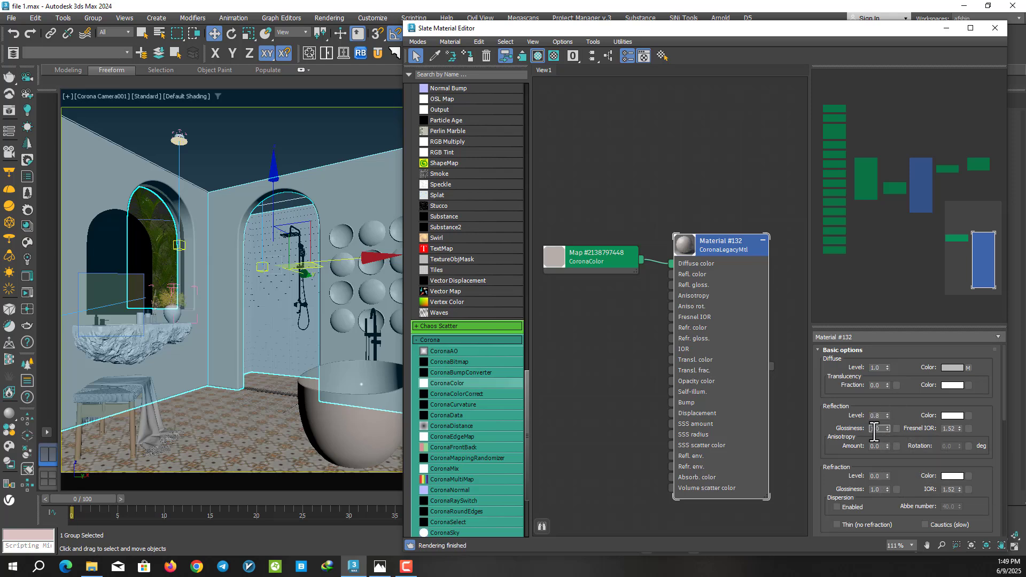
type("0.55")
key("Return")
Connect a CoronaNormal map to Material #132's Bump, with a CoronaBitmap as input.
mouse_move(450, 490)
left_mouse_down()
mouse_move(581, 402)
mouse_move(671, 403)
left_mouse_up()
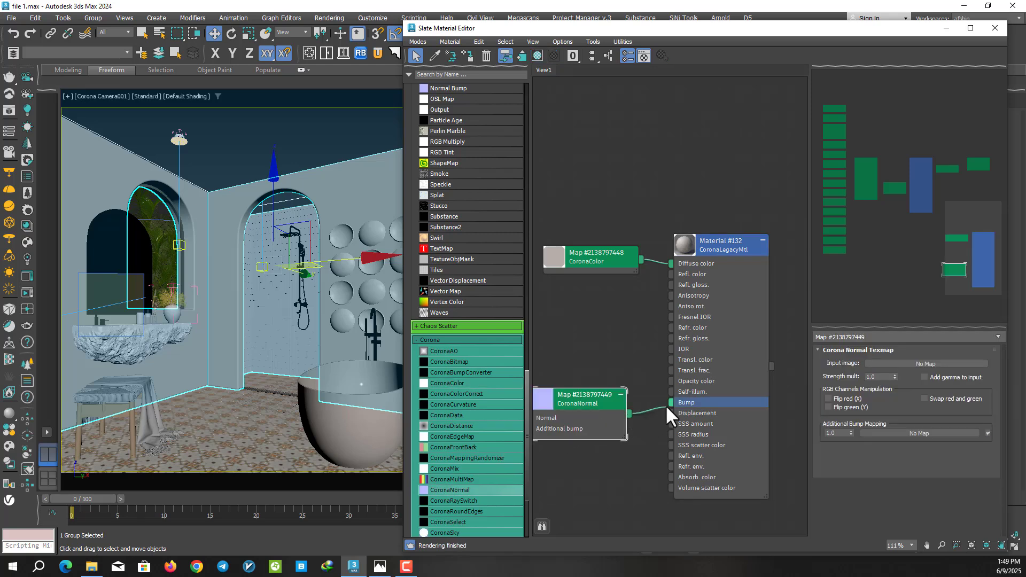
middle_click_drag(638, 430, 638, 397)
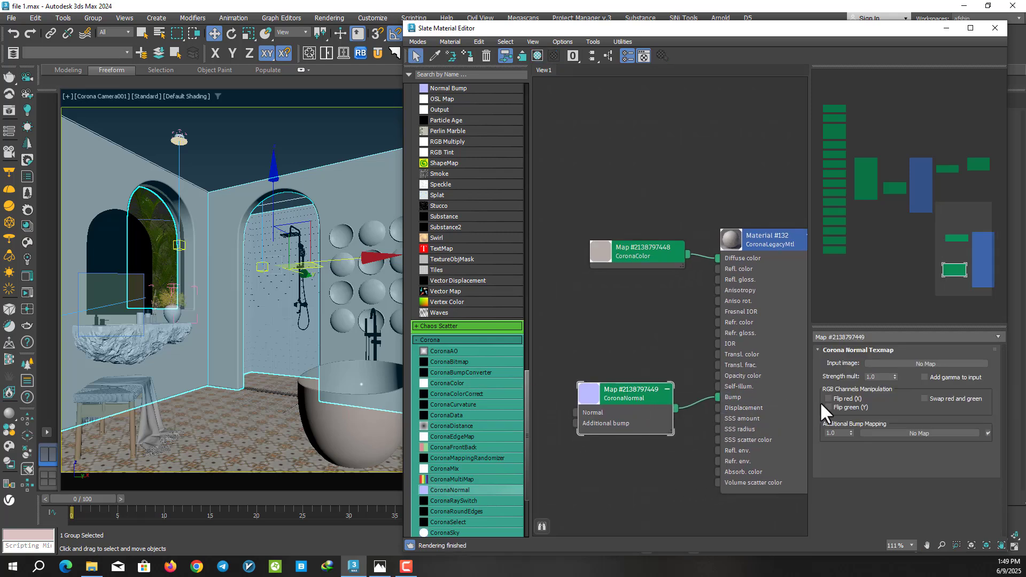
left_click(936, 366)
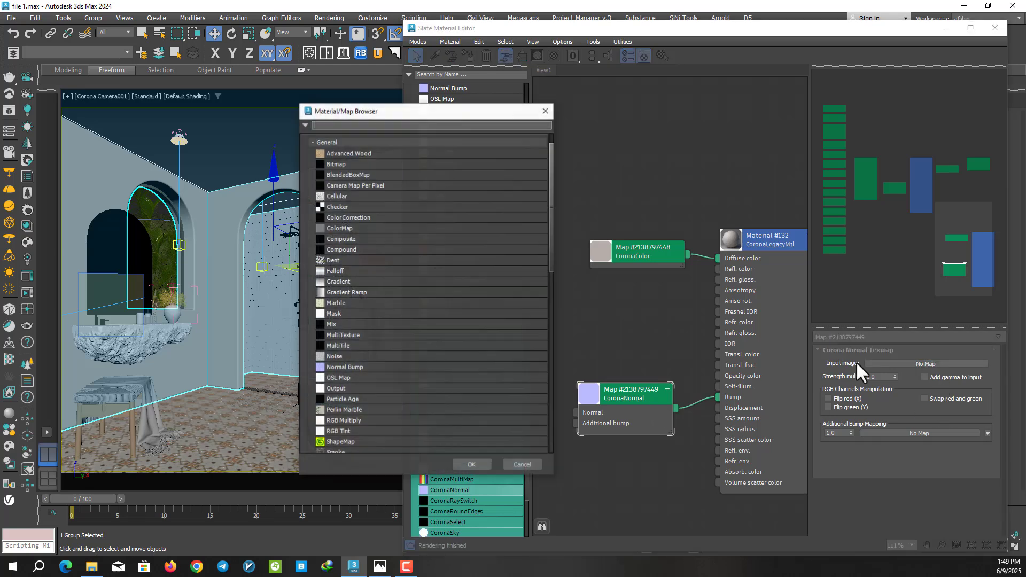
scroll(388, 278, "down", 5)
scroll(426, 346, "down", 5)
double_click(380, 384)
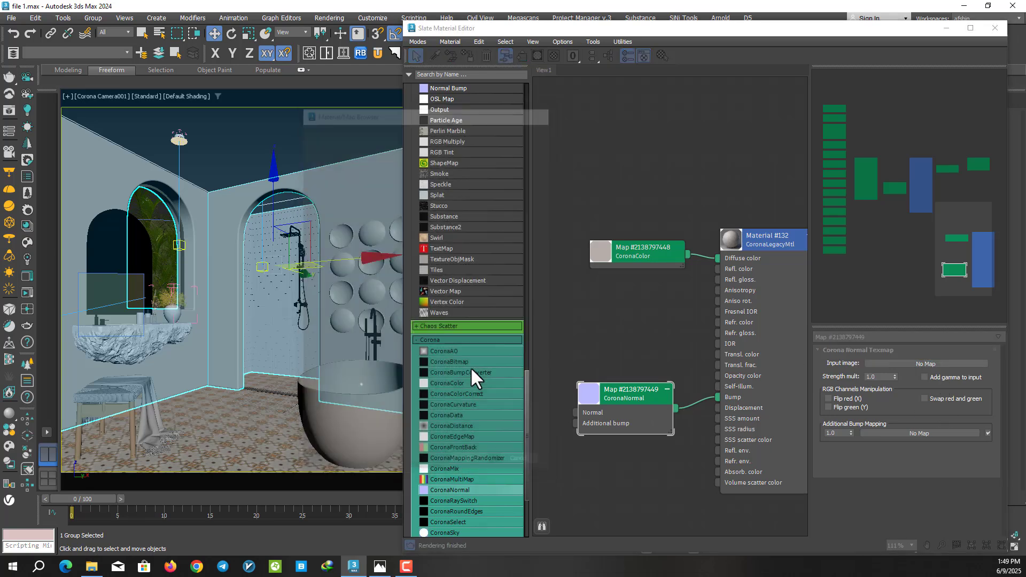
Load wb0ieba_8K_Normal.jpg into the CoronaBitmap with gamma override.
left_click_drag(494, 134, 492, 192)
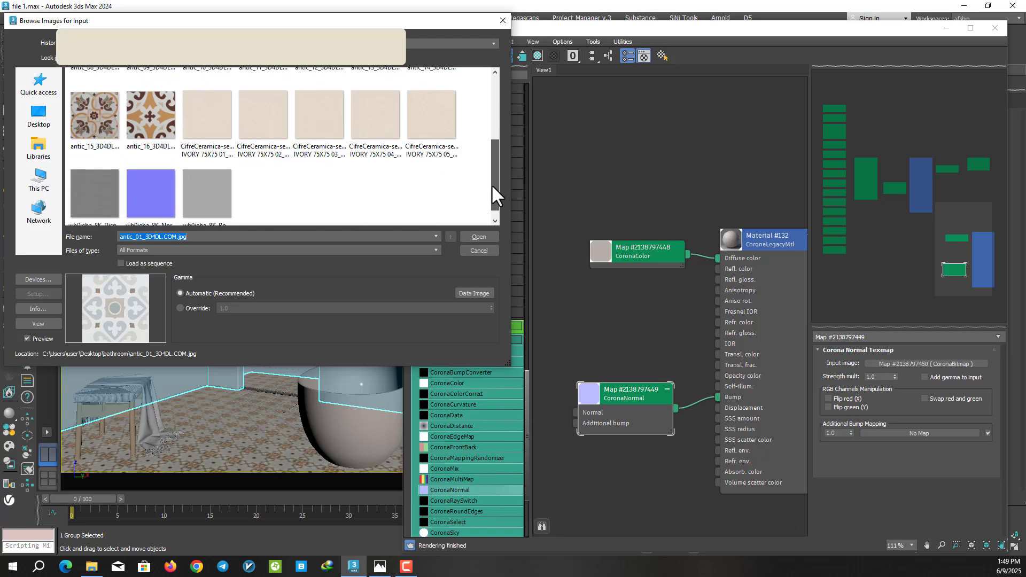
left_click(151, 180)
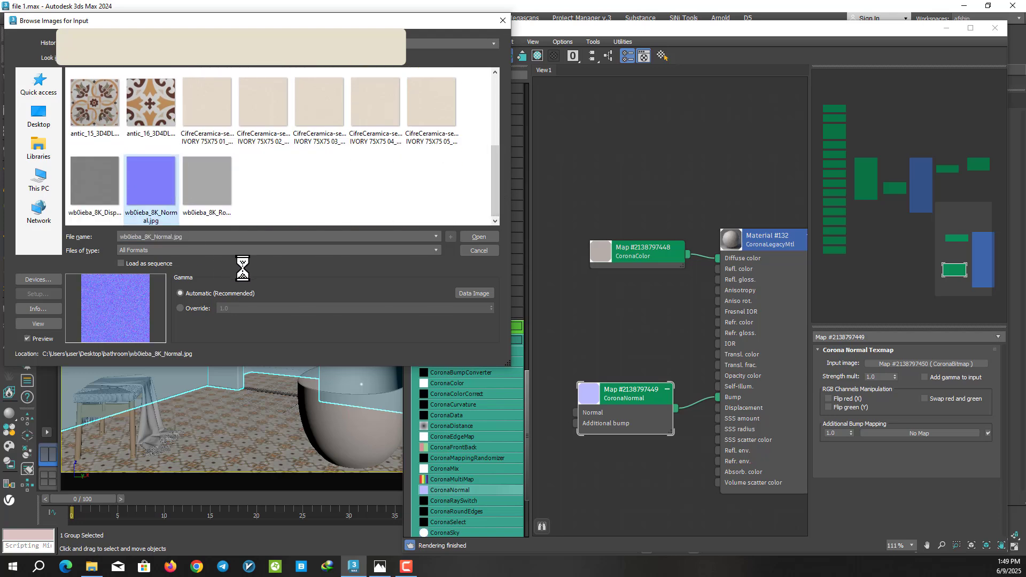
left_click(180, 308)
left_click(472, 239)
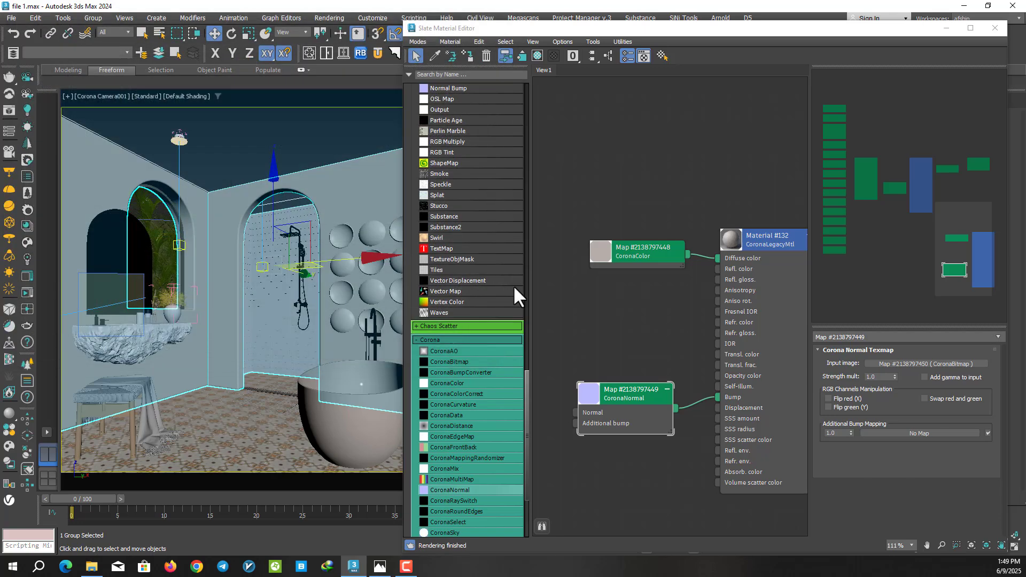
Set Material #132's bump amount to 2.0.
scroll(616, 330, "down", 1)
middle_click_drag(550, 348, 682, 317)
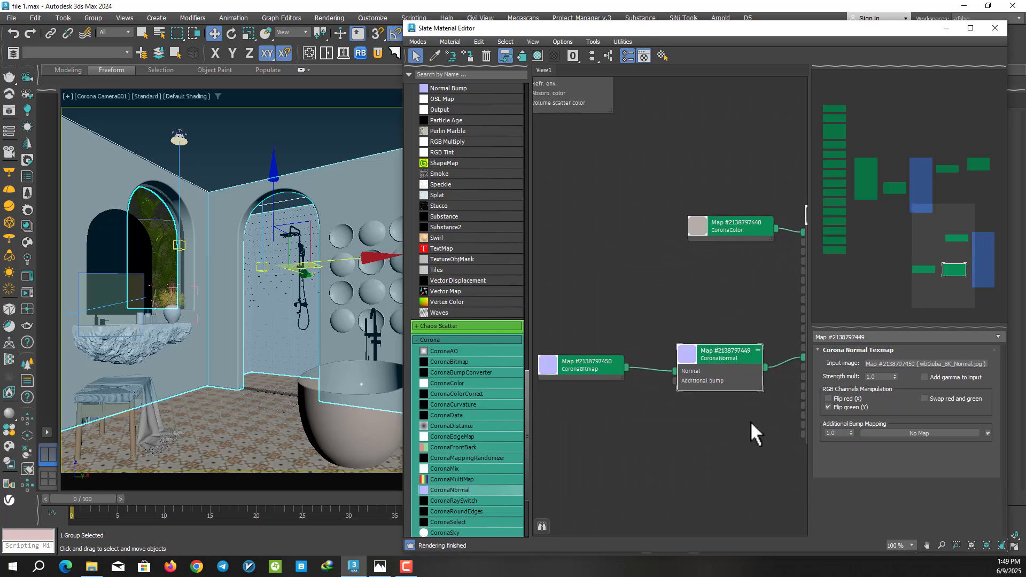
middle_click_drag(751, 421, 651, 407)
left_click(744, 223)
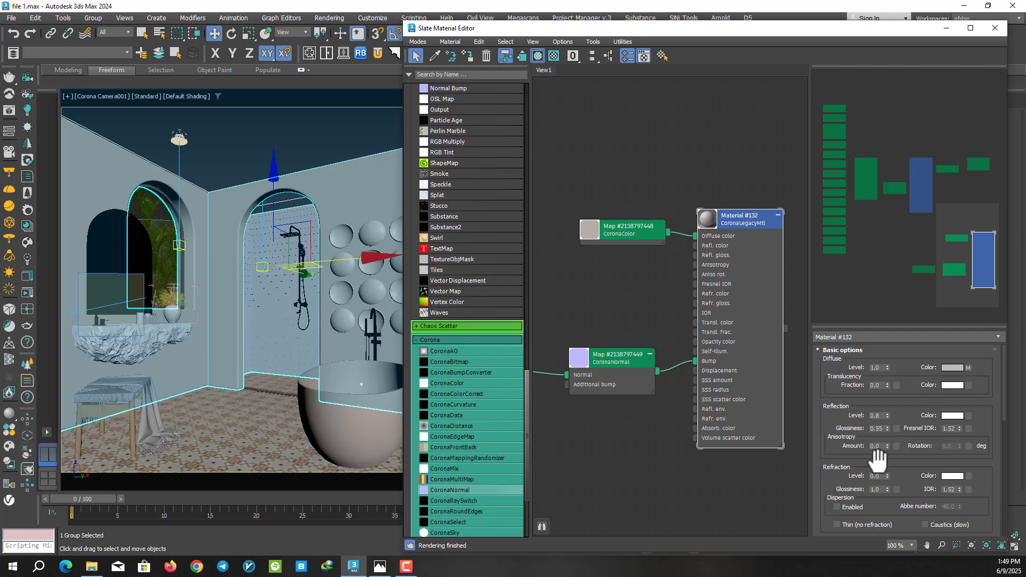
scroll(879, 458, "down", 10)
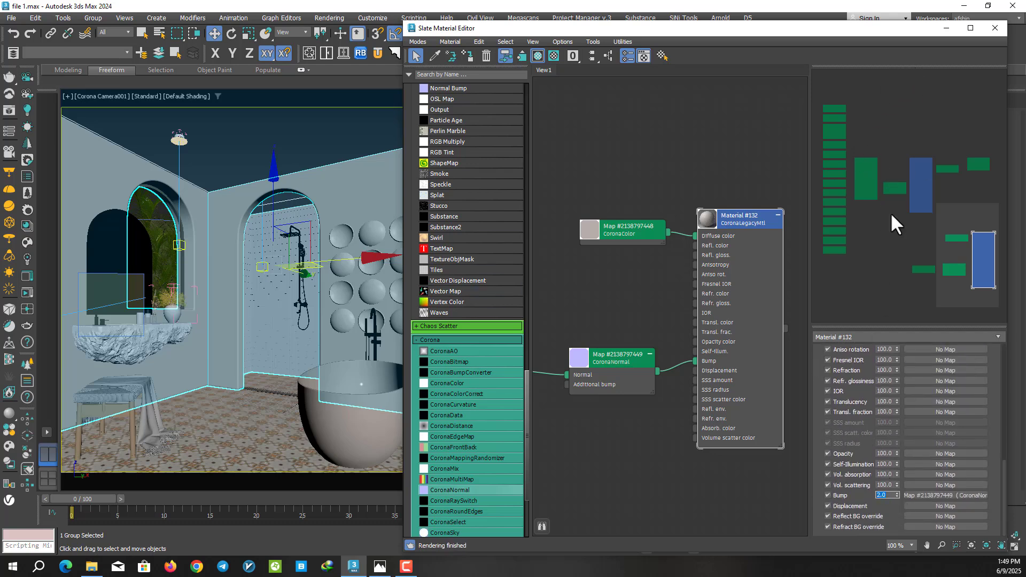
middle_click_drag(616, 319, 648, 328)
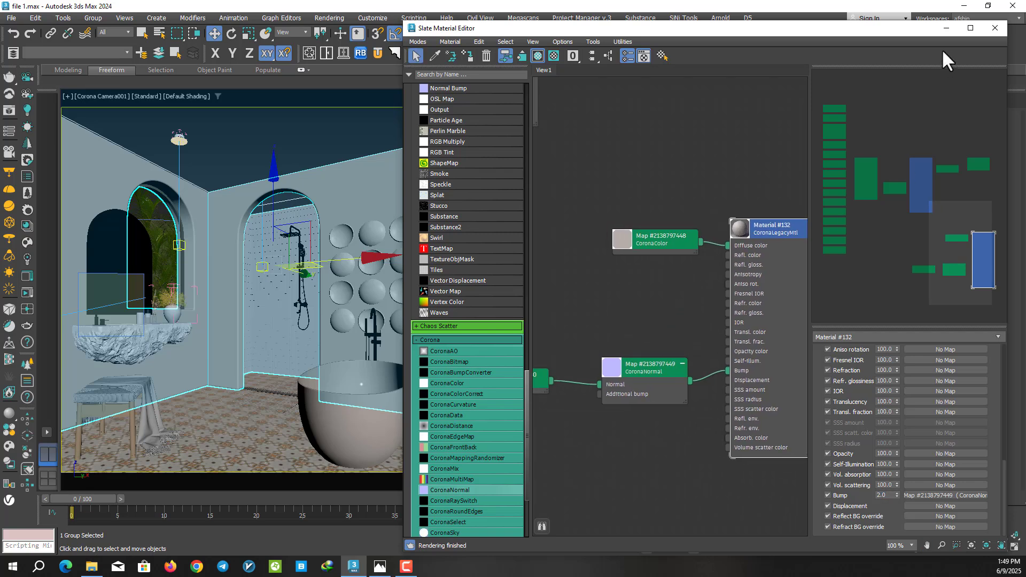
Add a UVW Map modifier to the wall group with 200 x 200 cm mapping.
left_click(945, 33)
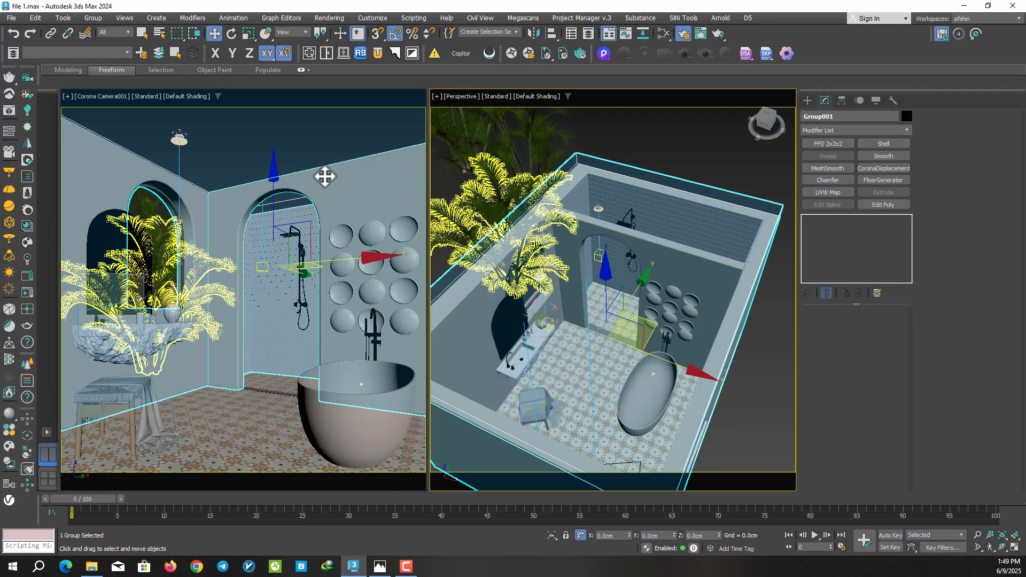
left_click(828, 193)
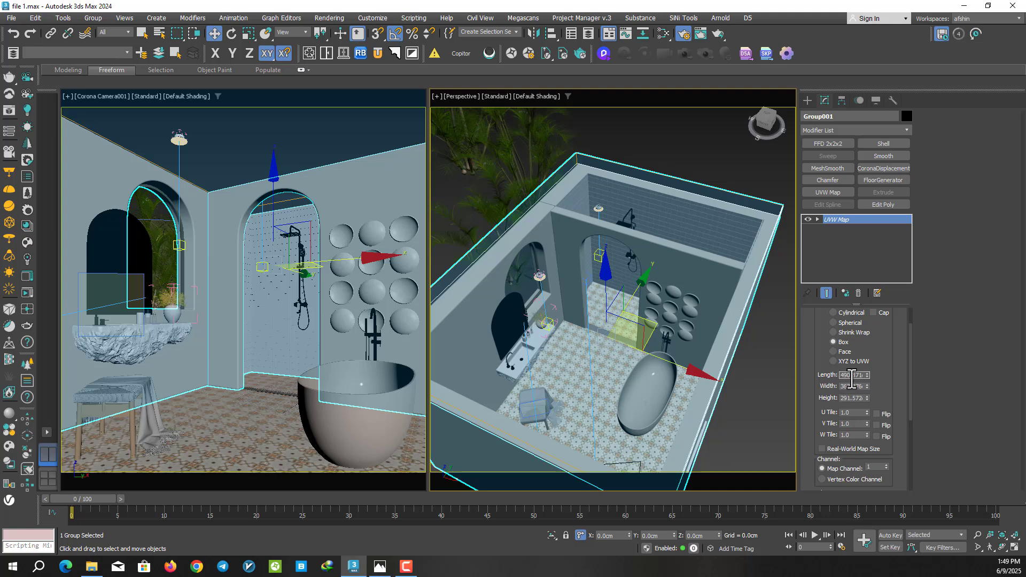
double_click(853, 376)
type("200.0cm")
key("Tab")
type("200")
key("Return")
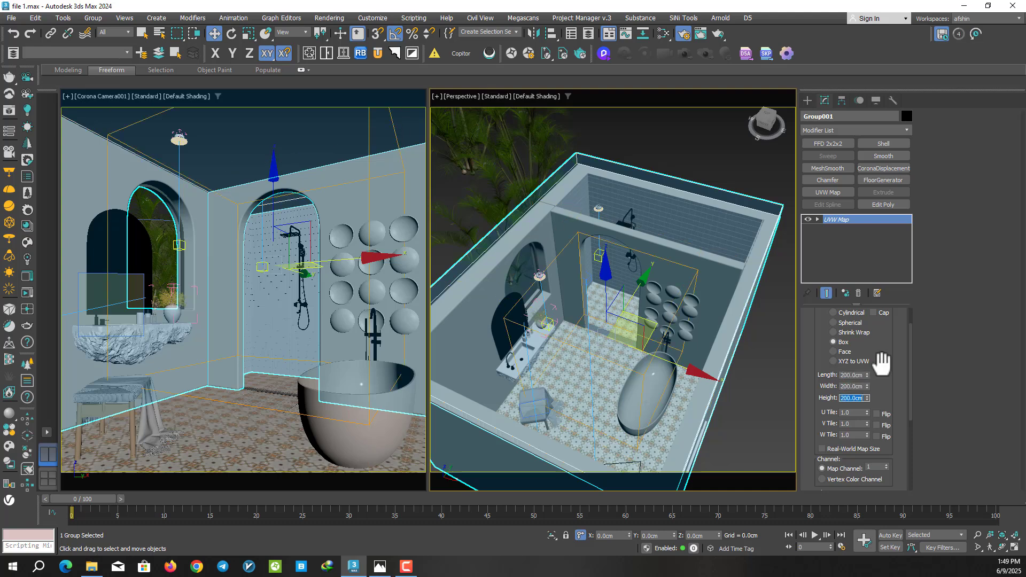
Turn on 2D Pan Zoom in the camera view and start a Corona interactive render.
left_click(72, 107)
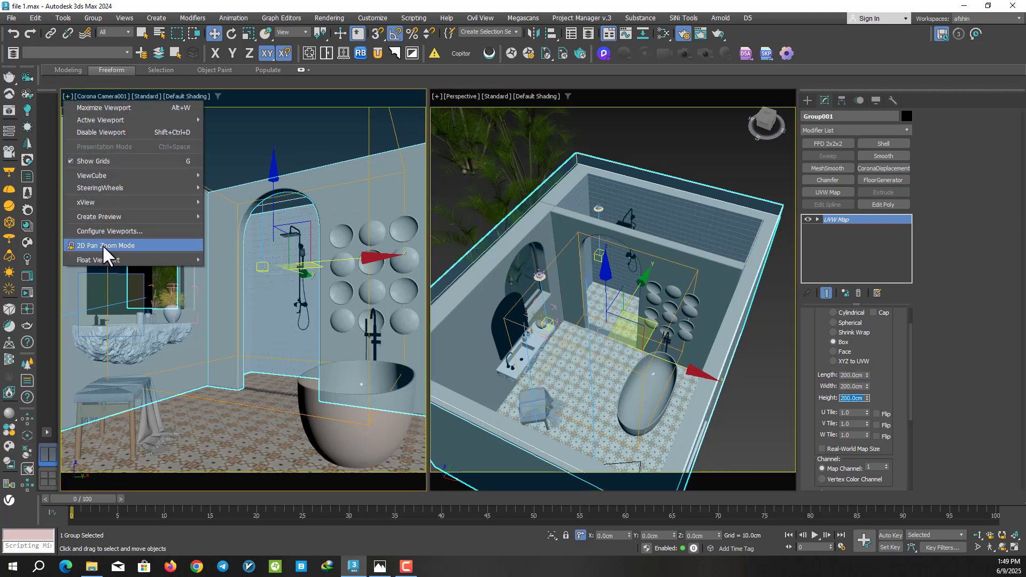
left_click(114, 257)
scroll(207, 263, "up", 3)
scroll(218, 266, "up", 3)
scroll(218, 267, "up", 2)
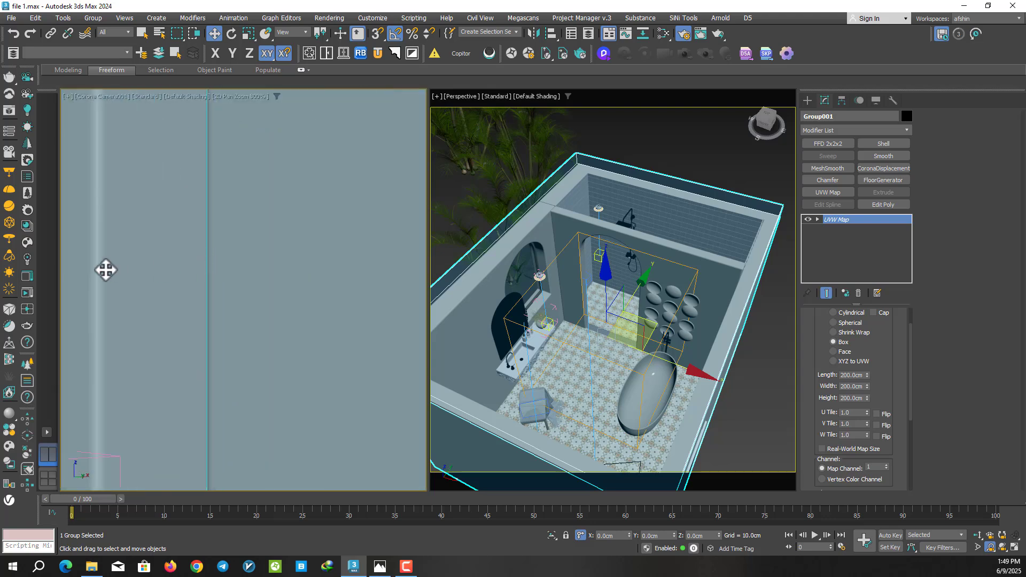
left_click(30, 293)
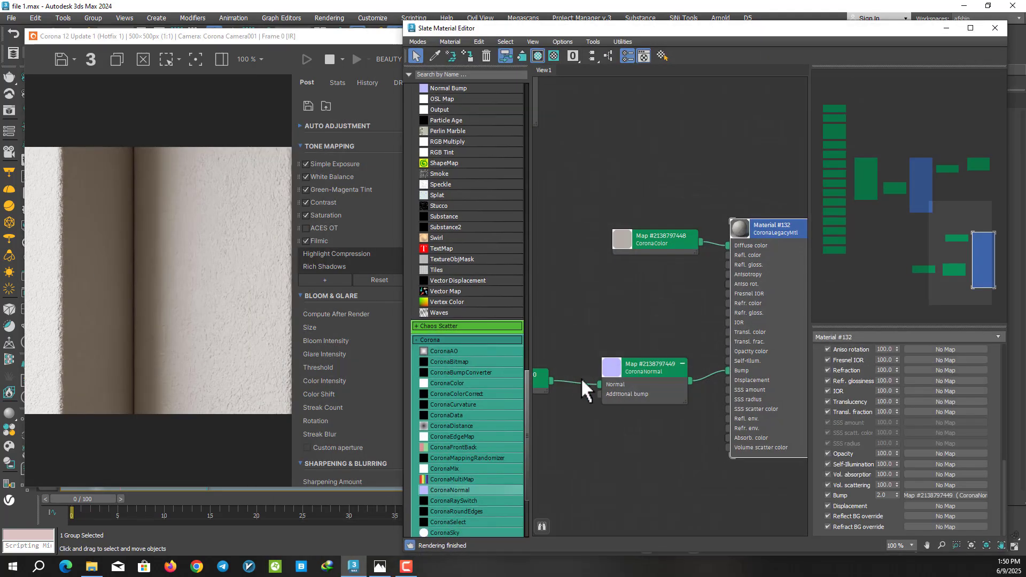
Reconnect the CoronaNormal map to Material #132's Bump and zoom in on the wall.
left_click_drag(730, 371, 714, 361)
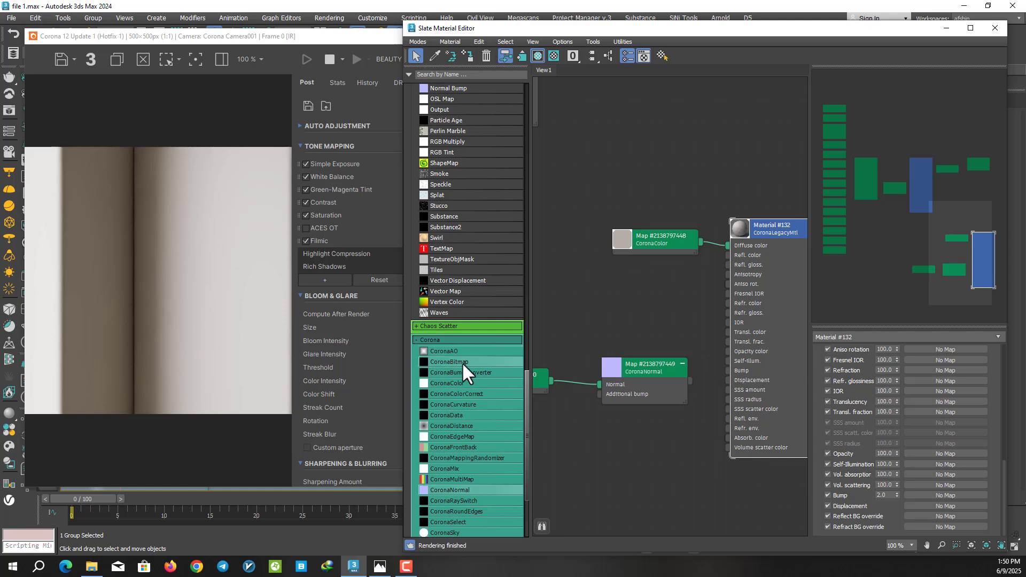
left_click_drag(690, 381, 727, 371)
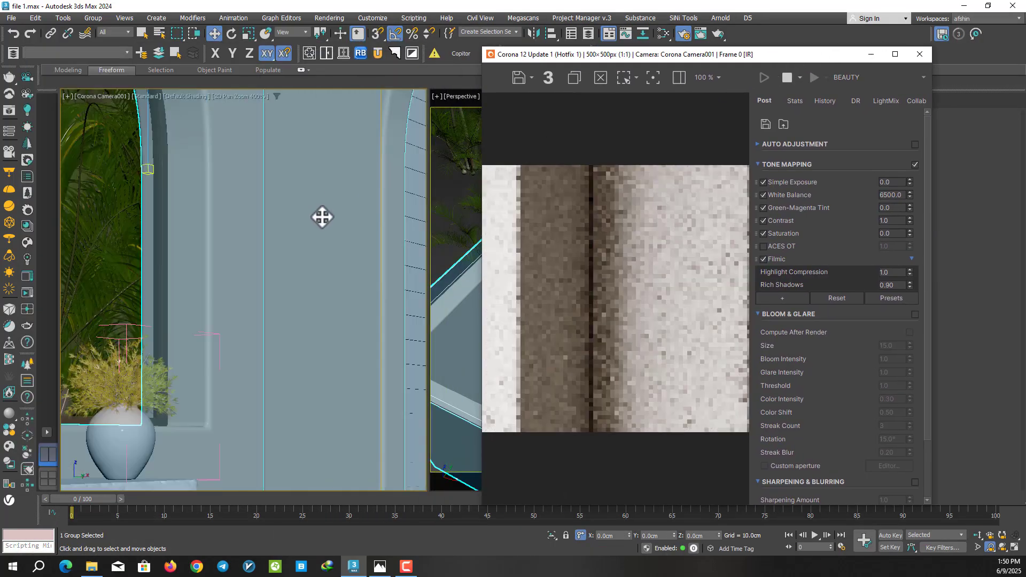
mouse_move(322, 217)
middle_mouse_down()
mouse_move(209, 321)
mouse_move(213, 174)
mouse_move(226, 320)
middle_mouse_up()
scroll(213, 332, "up", 1)
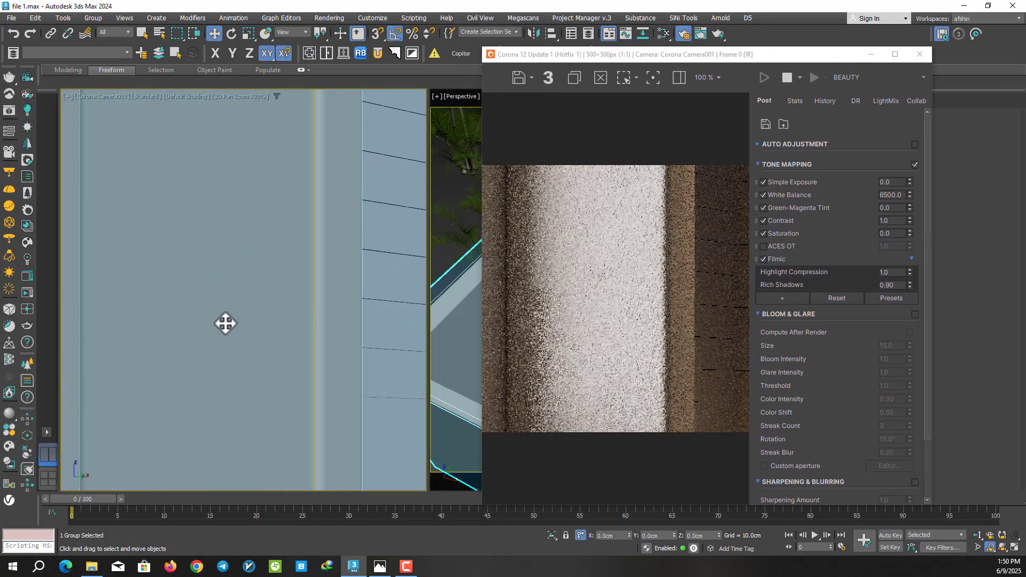
scroll(225, 321, "up", 4)
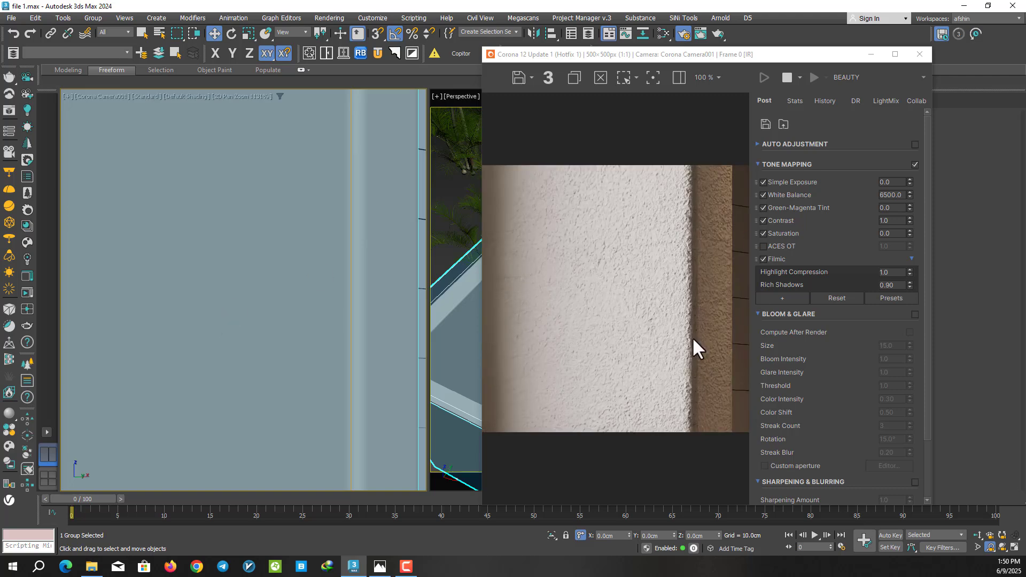
Restore the full camera view, stop interactive rendering and close the frame buffer.
left_click(67, 95)
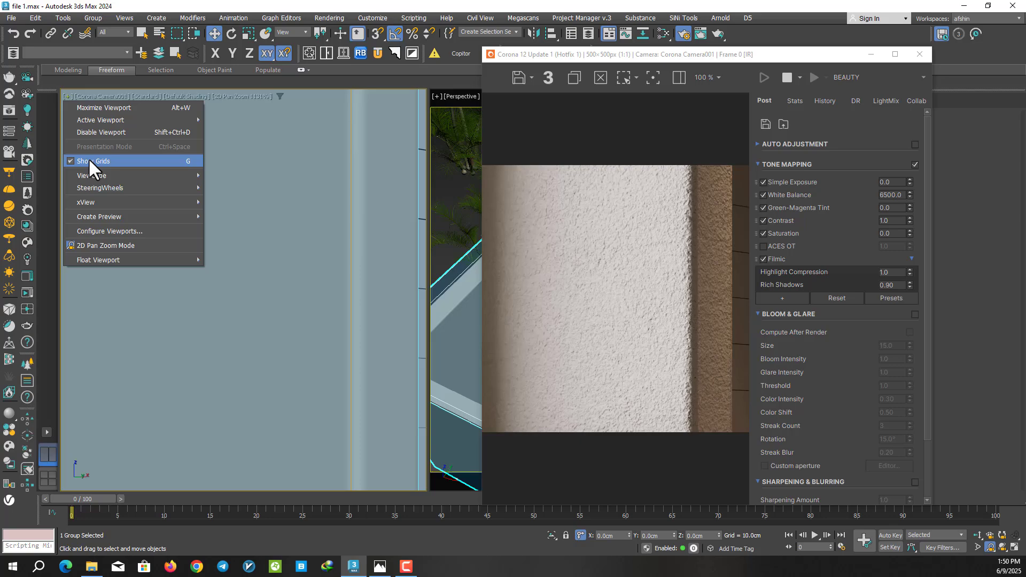
left_click(103, 247)
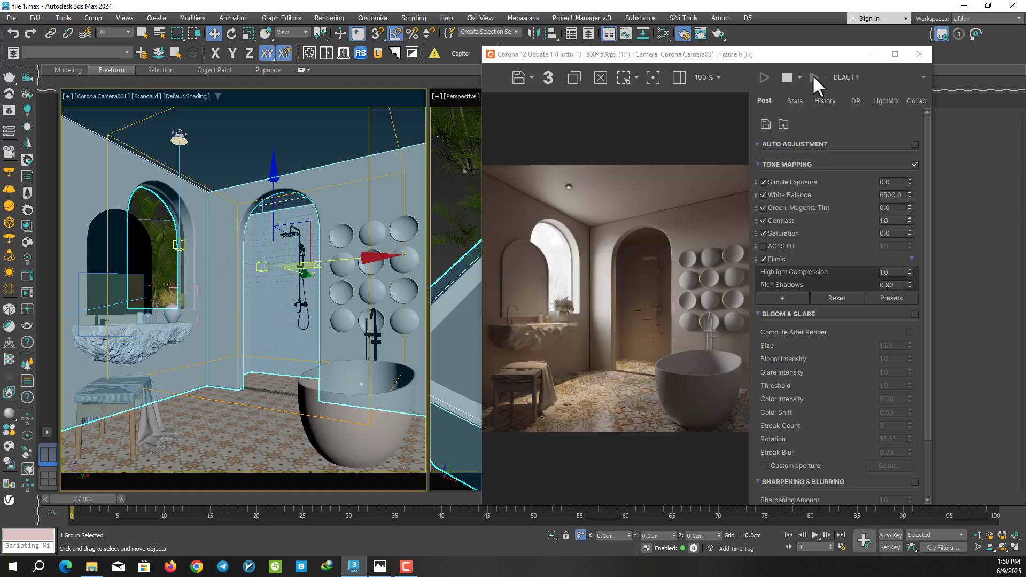
left_click(787, 77)
left_click(919, 54)
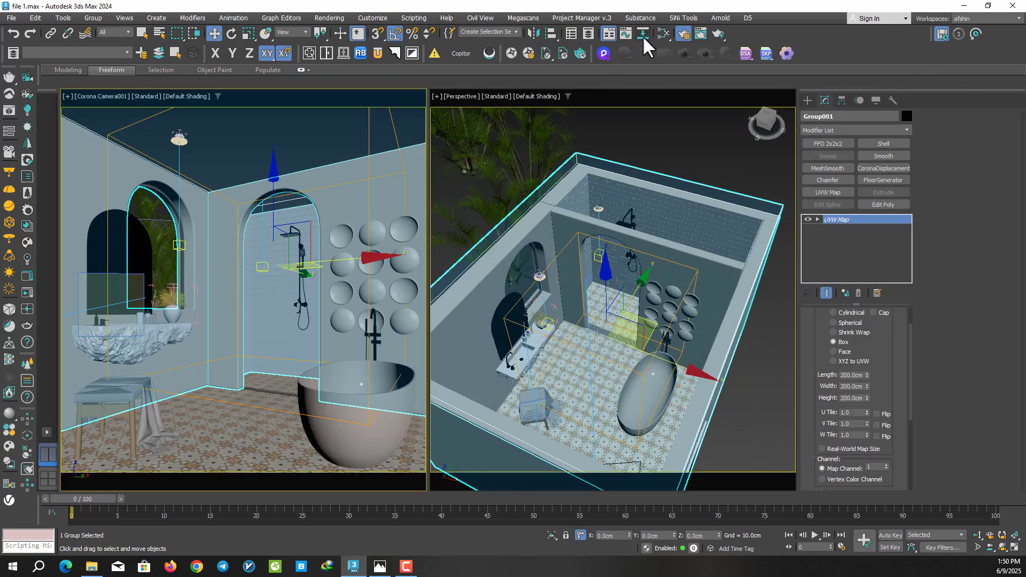
left_click(663, 33)
scroll(649, 298, "down", 1)
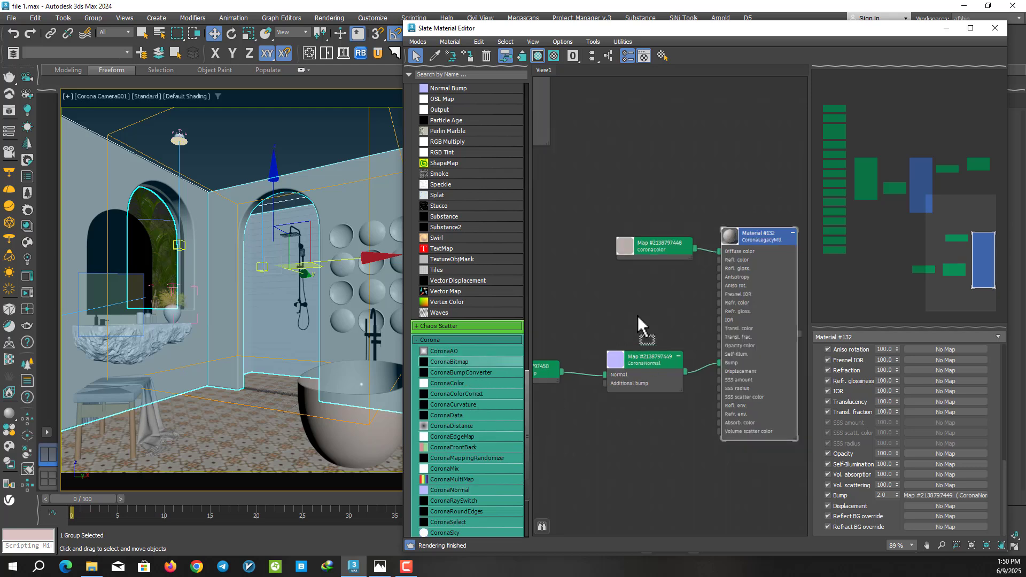
Add a CoronaBitmap node loading wb0ieba_8K_Roughness.jpg with gamma override 1.0.
left_click_drag(454, 362, 636, 311)
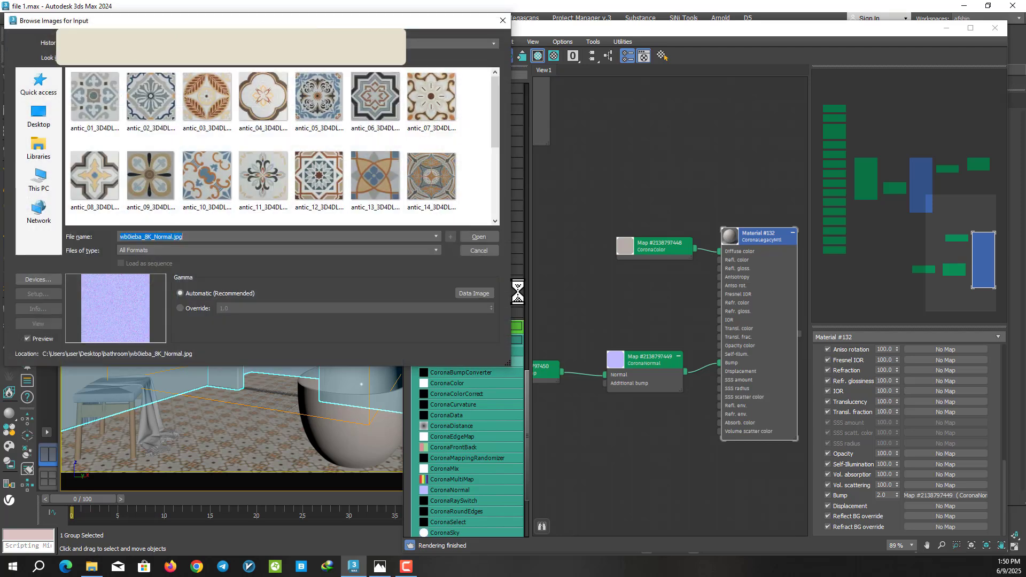
scroll(232, 185, "down", 5)
left_click(217, 191)
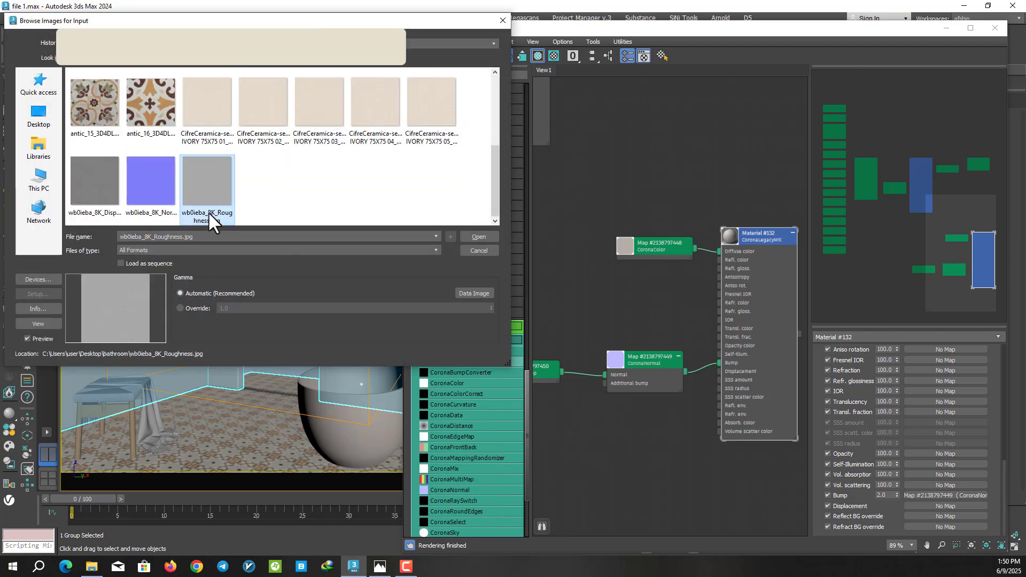
left_click(180, 309)
left_click(471, 237)
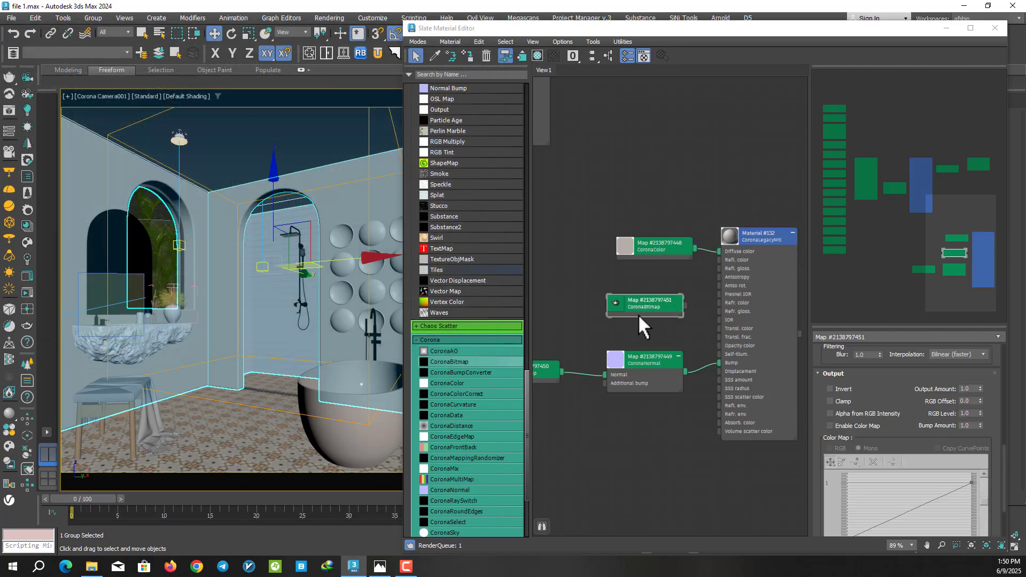
scroll(672, 313, "up", 1)
scroll(669, 313, "up", 1)
Wire the roughness bitmap into Refl. gloss at amount 45 and close Slate.
left_click_drag(664, 309, 711, 262)
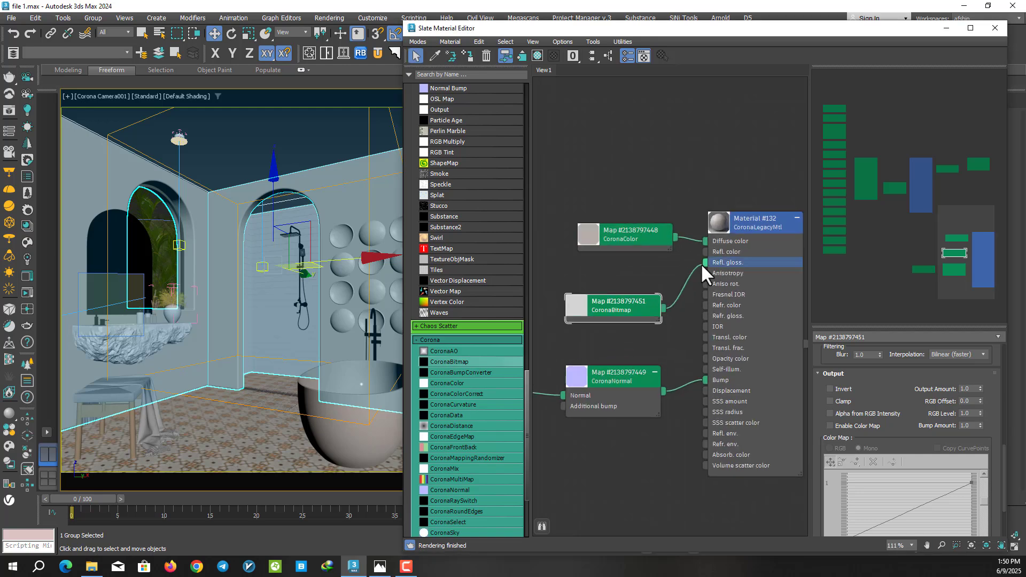
left_click(749, 223)
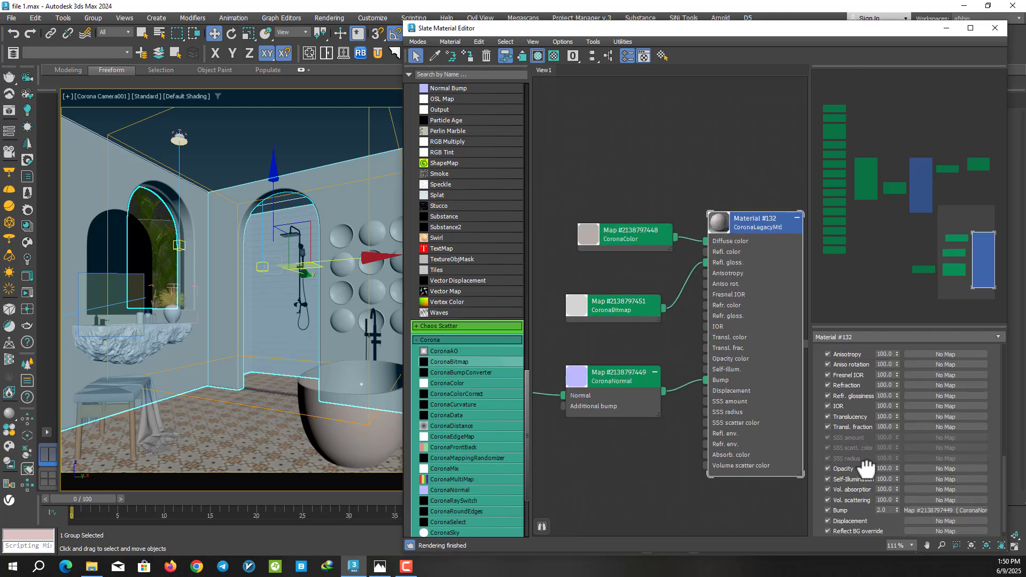
type("45")
key("Return")
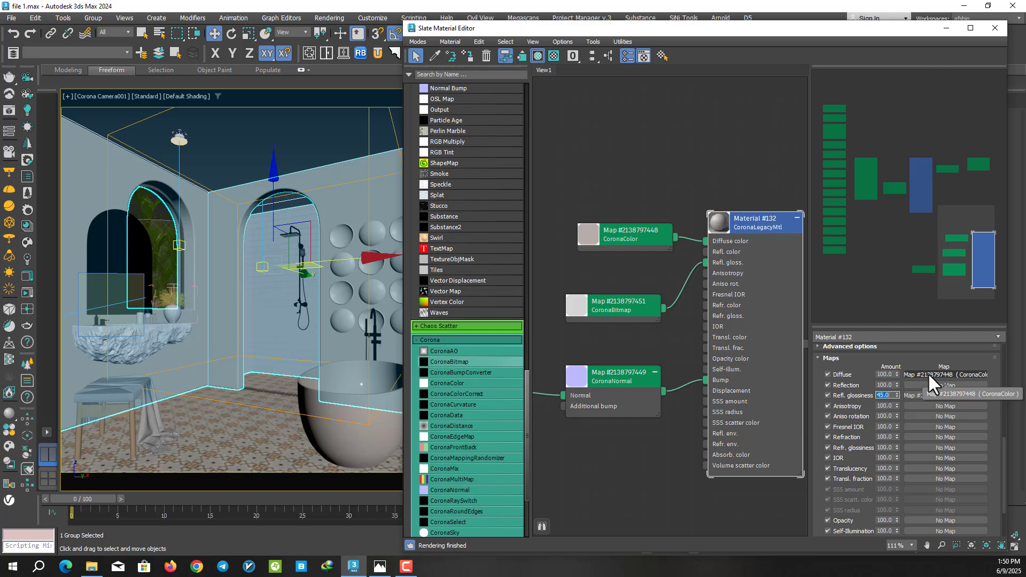
left_click(995, 28)
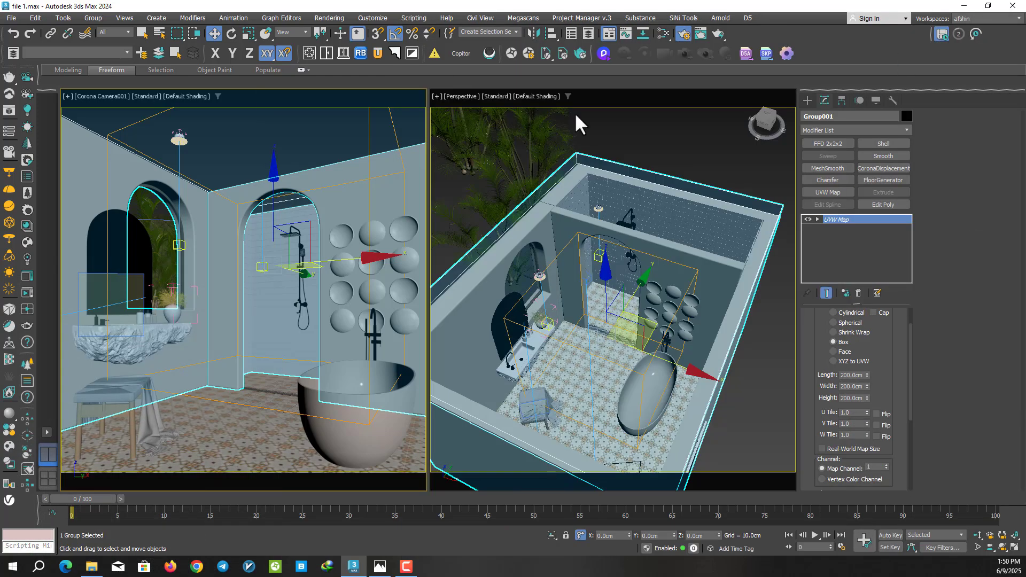
Select the shower tile wall and arched wall piece, isolate them, and maximize the camera viewport.
left_click(615, 130)
left_click(688, 219)
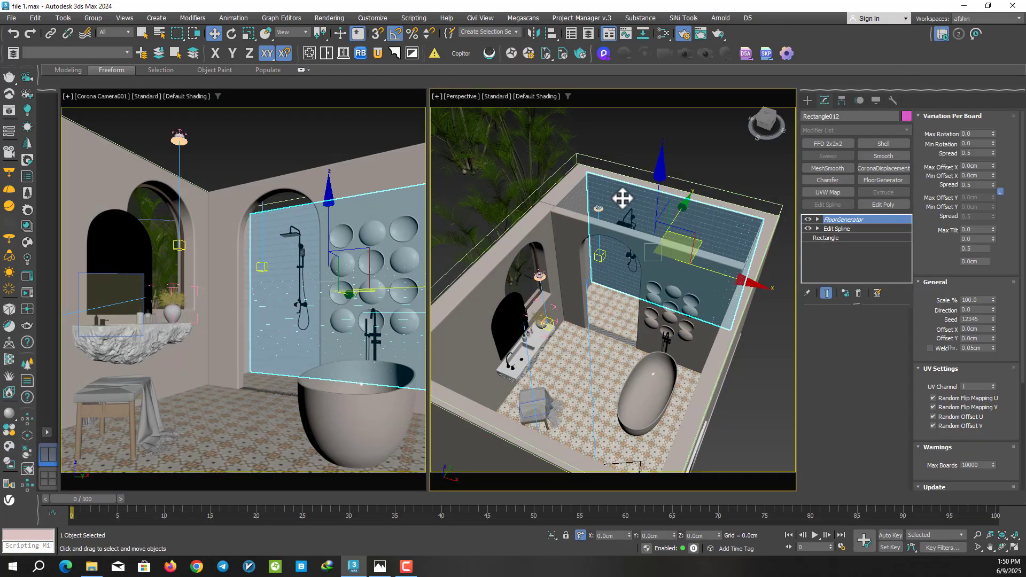
scroll(687, 219, "up", 5)
middle_click_drag(680, 210, 686, 259)
scroll(686, 258, "down", 3)
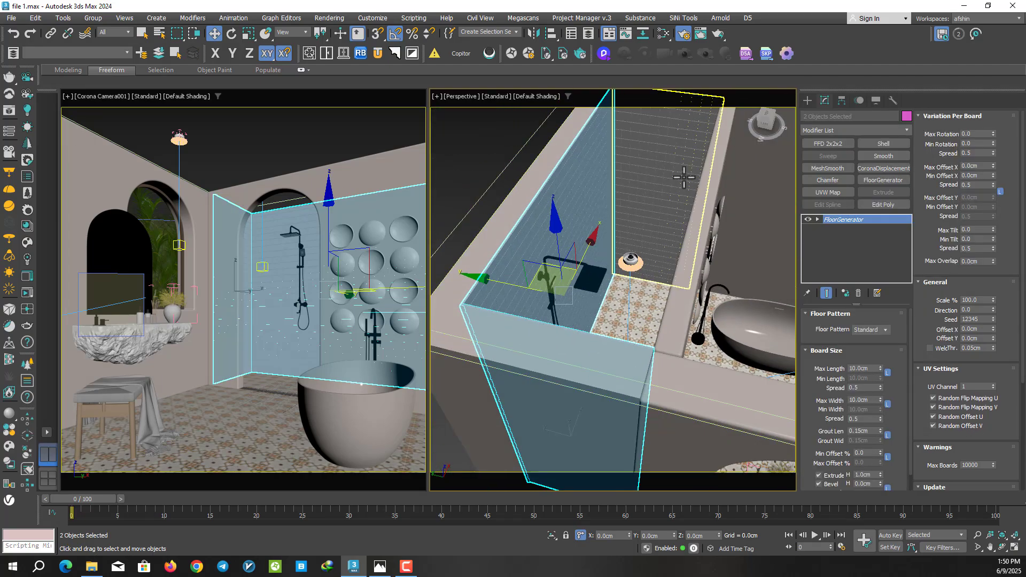
middle_click_drag(682, 209, 624, 197, "alt")
left_click(578, 221, "ctrl")
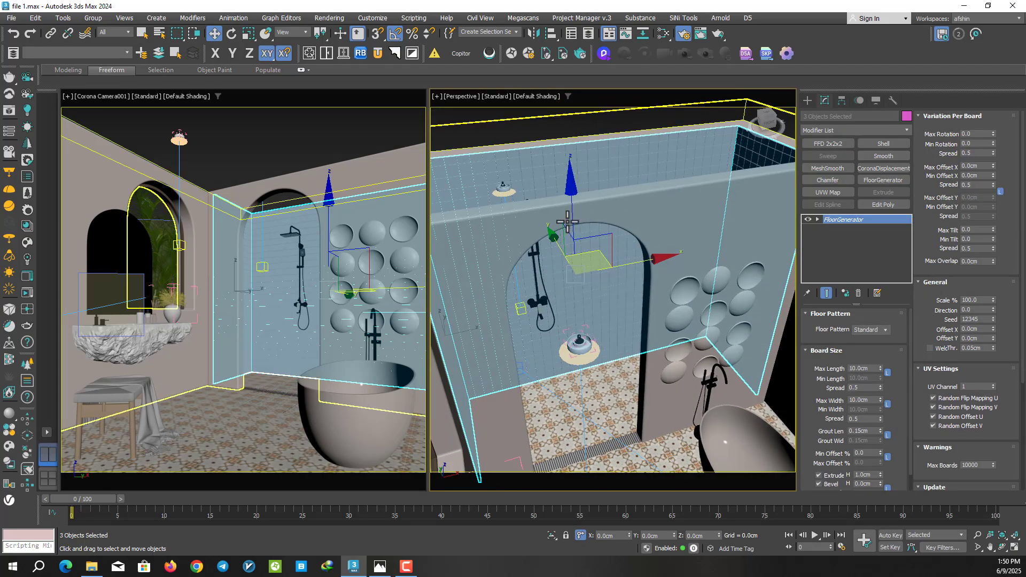
mouse_move(585, 236)
middle_mouse_down("alt")
mouse_move(566, 229)
mouse_move(594, 240)
middle_mouse_up("alt")
key("alt+q")
key("alt+q")
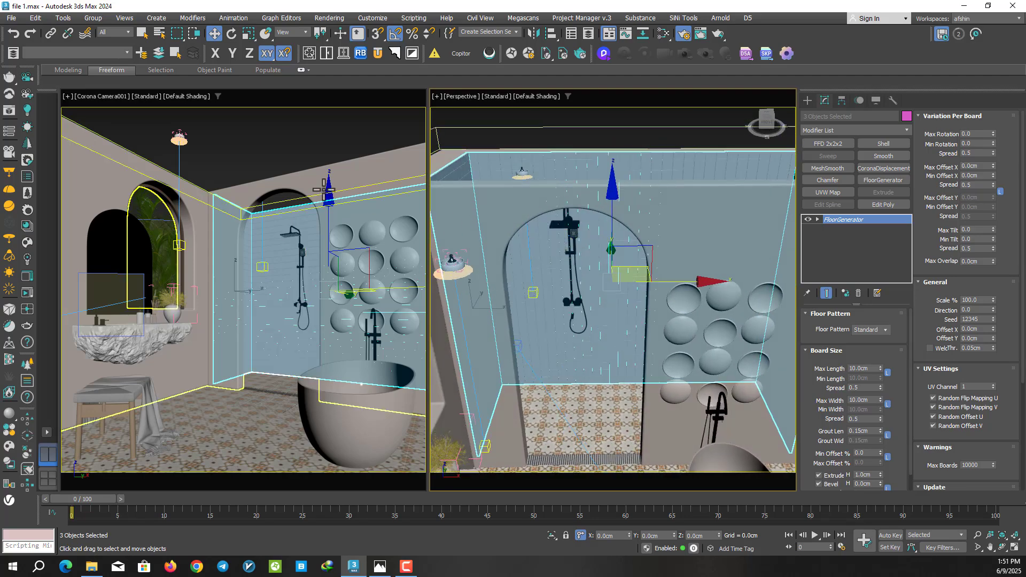
key("alt+w")
Create CoronaLegacyMtl Material #133 with a CoronaMultiMap wired into its Diffuse.
left_click(662, 30)
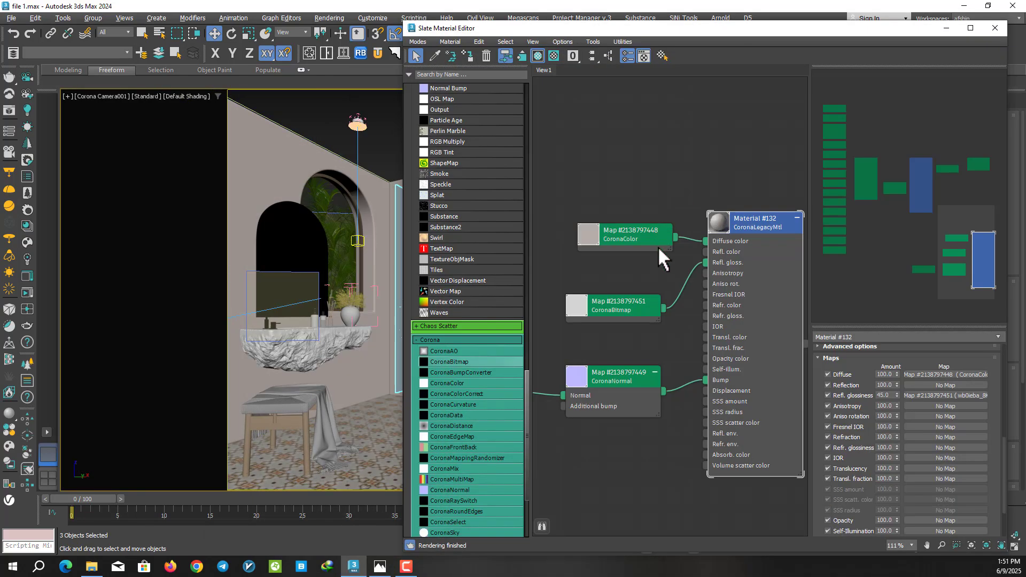
scroll(658, 246, "down", 5)
middle_click_drag(674, 270, 646, 215)
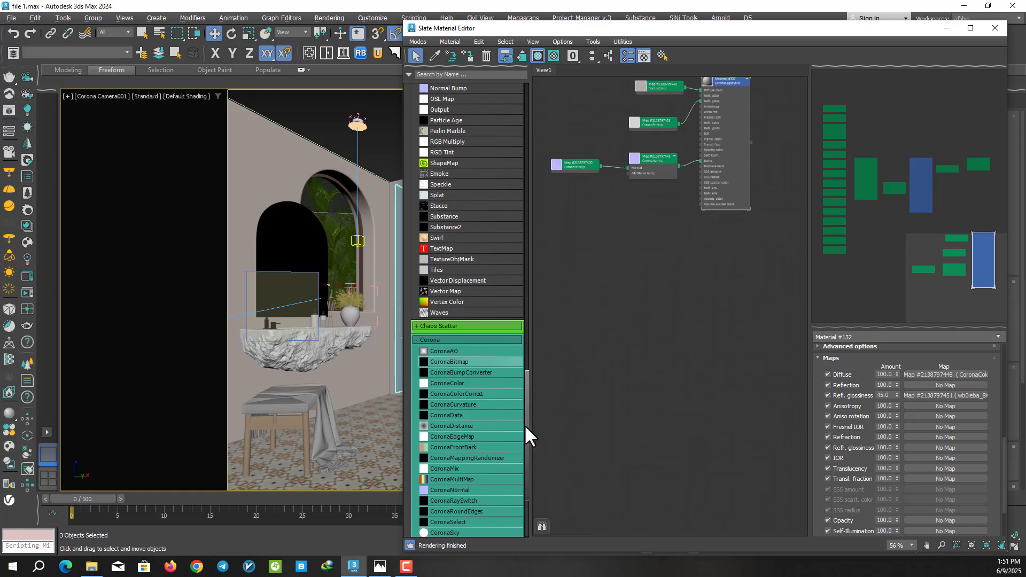
left_click_drag(524, 425, 544, 175)
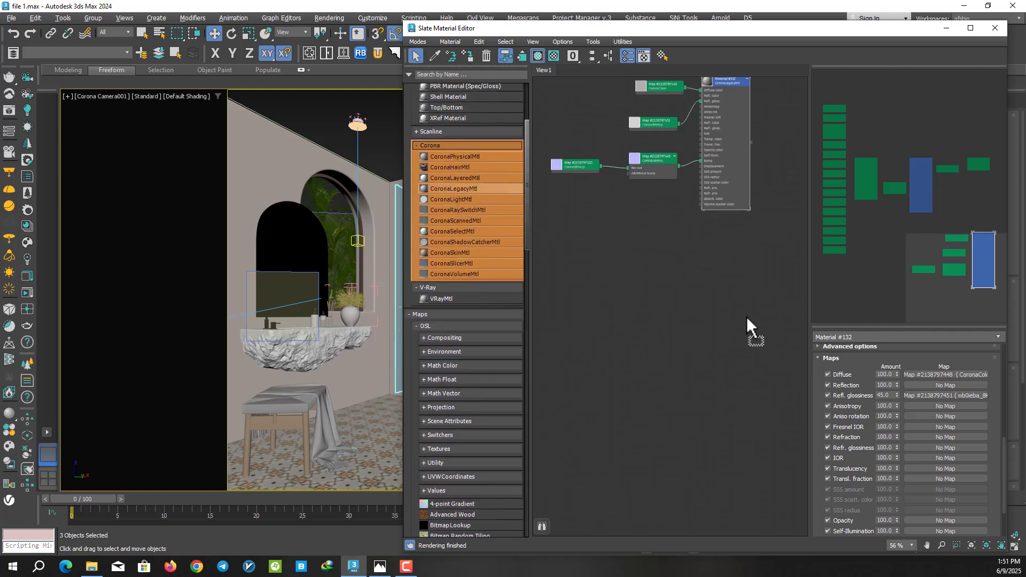
mouse_move(746, 316)
left_mouse_down()
mouse_move(727, 300)
mouse_move(736, 280)
left_mouse_up()
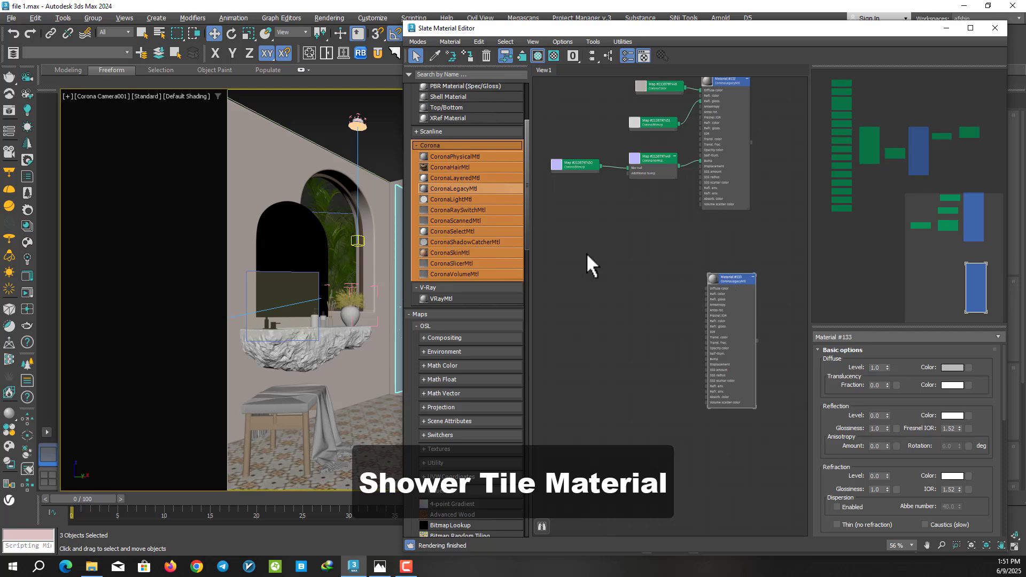
left_click_drag(527, 215, 534, 492)
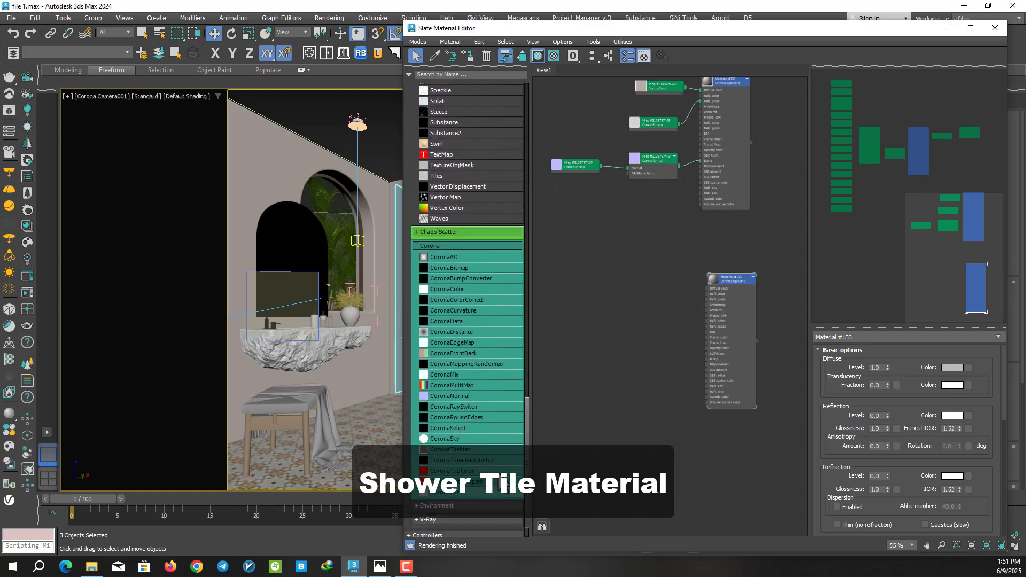
left_click_drag(636, 298, 637, 301)
scroll(690, 314, "up", 2)
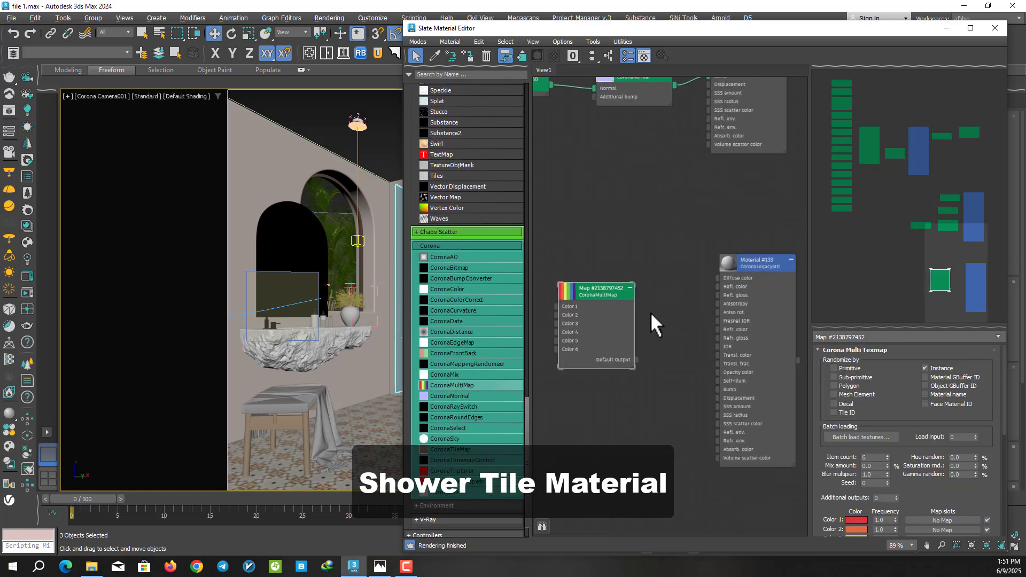
left_click_drag(636, 359, 718, 278)
Set the multimap to Mesh Element and batch-load the five CifreCeramica ivory tile images.
left_click(858, 394)
left_click(870, 437)
left_click(651, 383)
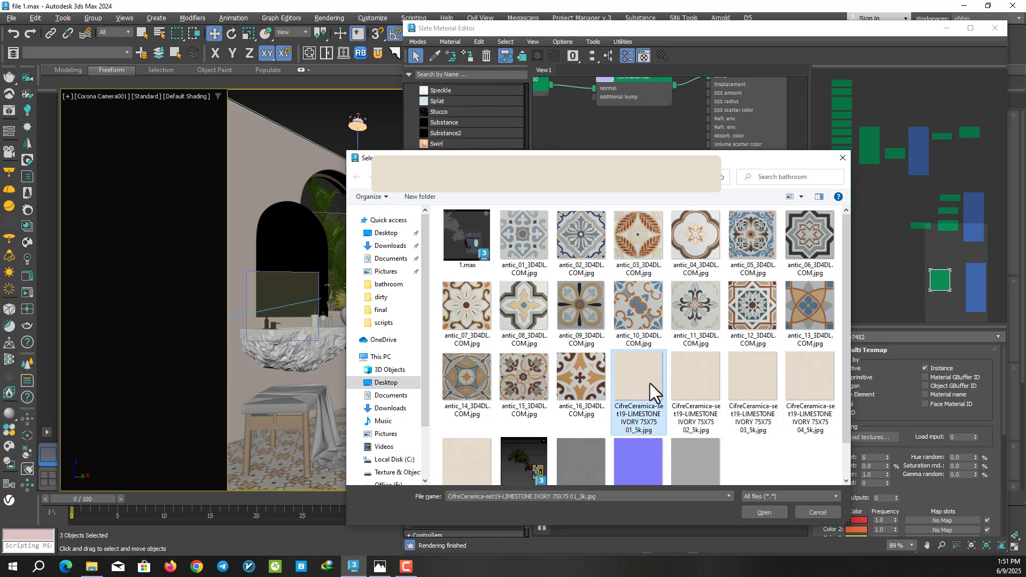
scroll(621, 396, "down", 1)
left_click(473, 428, "shift")
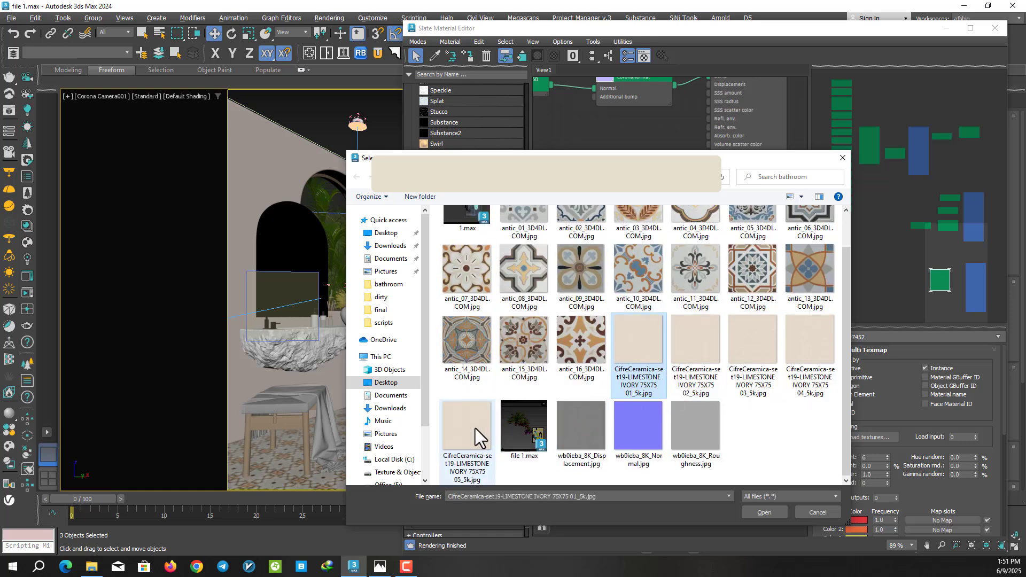
left_click(763, 513)
middle_click_drag(608, 402, 733, 402)
middle_click_drag(576, 405, 470, 417)
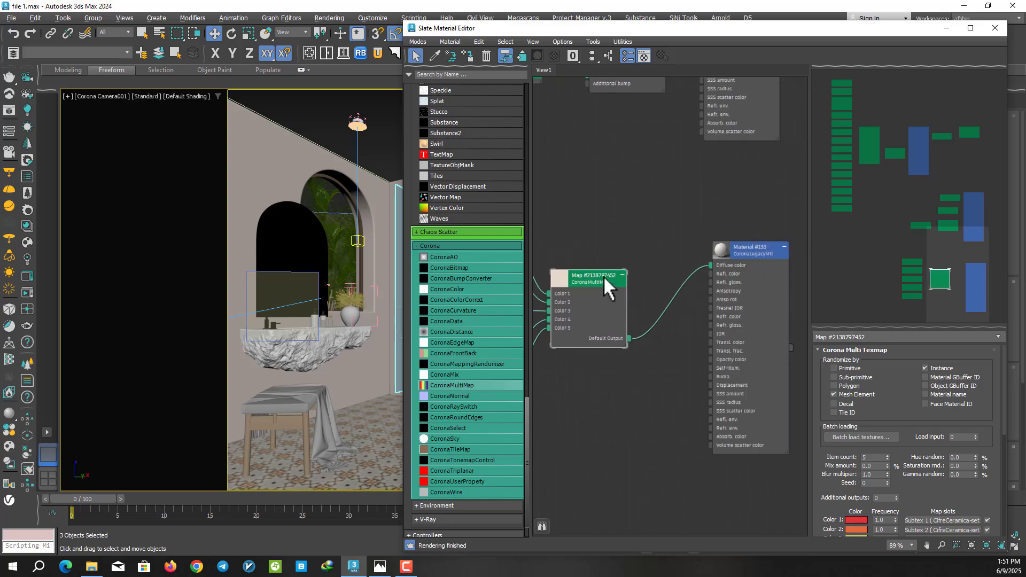
left_click_drag(604, 275, 624, 247)
left_click(740, 248)
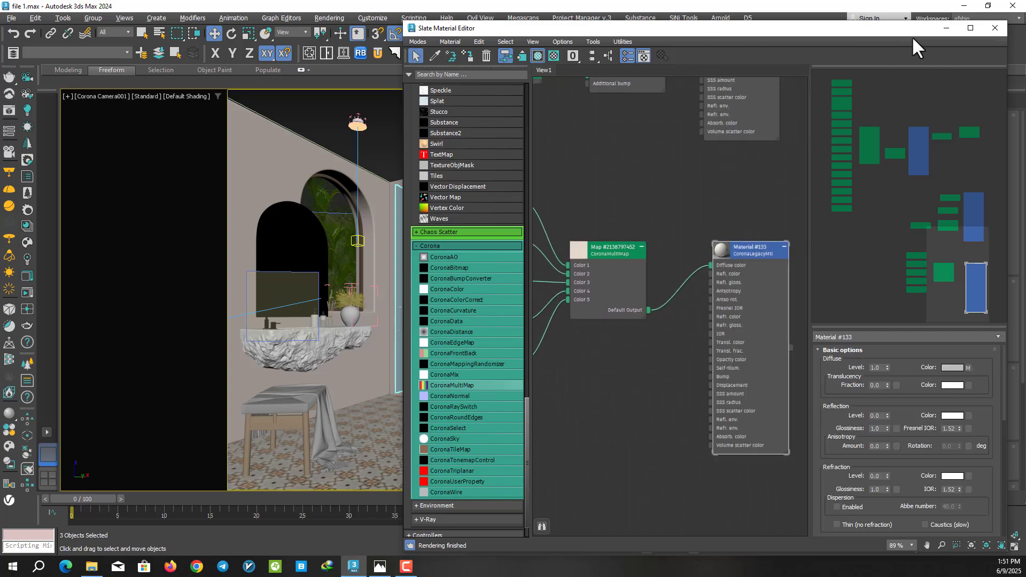
left_click_drag(913, 39, 867, 333)
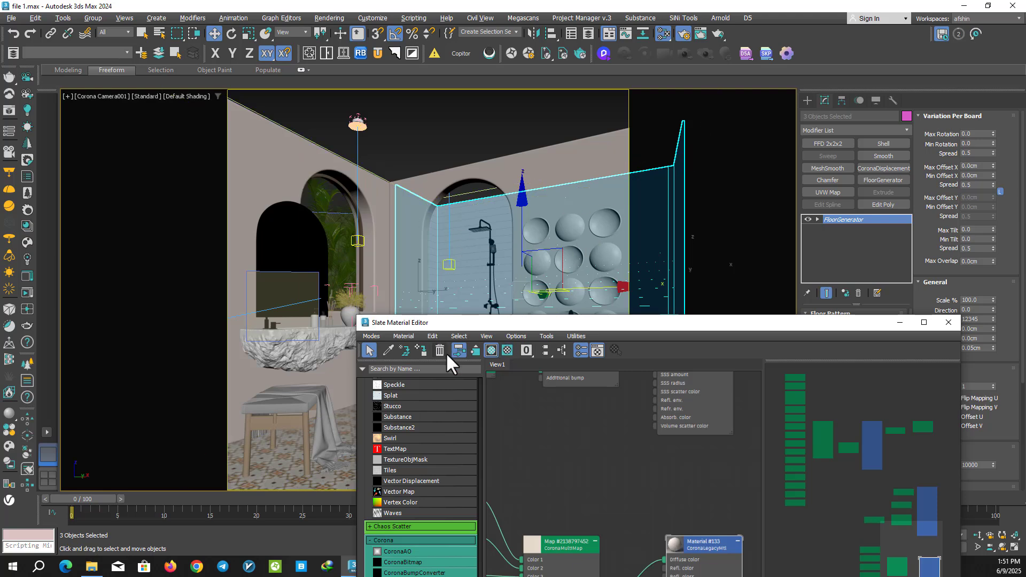
Enable 2D Pan Zoom Mode in the camera view and start a Corona interactive render.
left_click(898, 323)
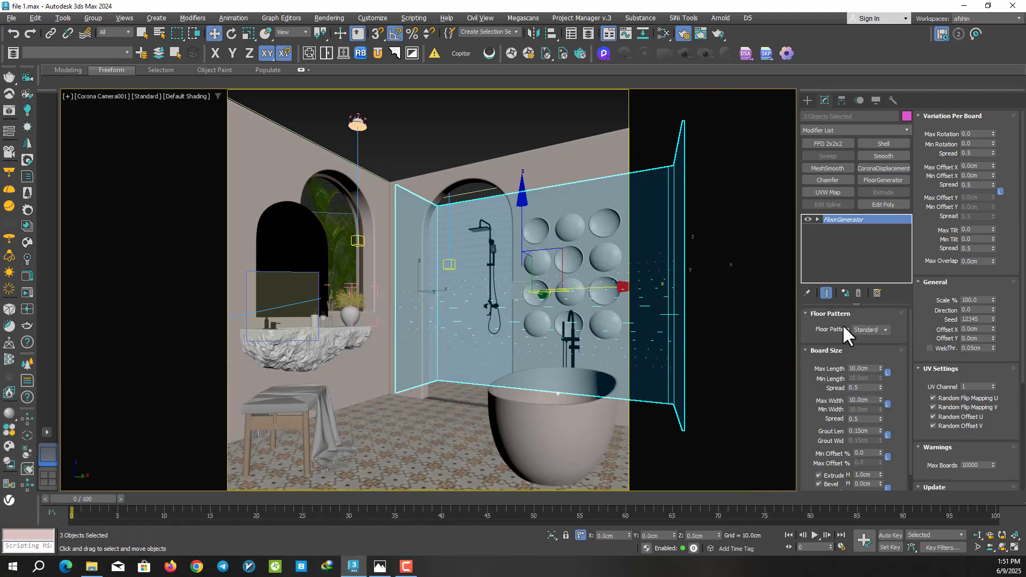
left_click(67, 96)
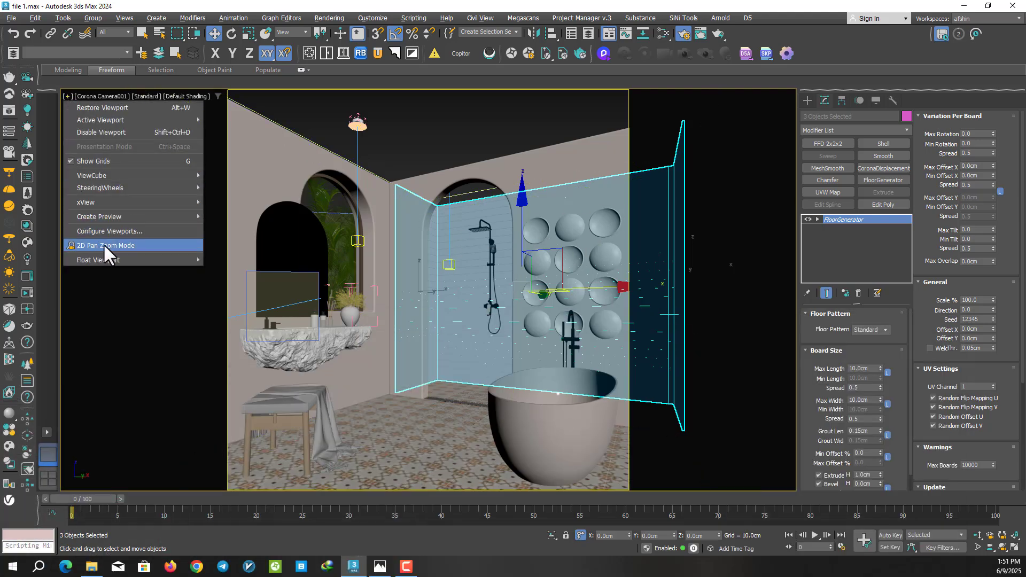
left_click(107, 245)
scroll(483, 292, "up", 3)
scroll(443, 300, "up", 3)
scroll(444, 300, "up", 3)
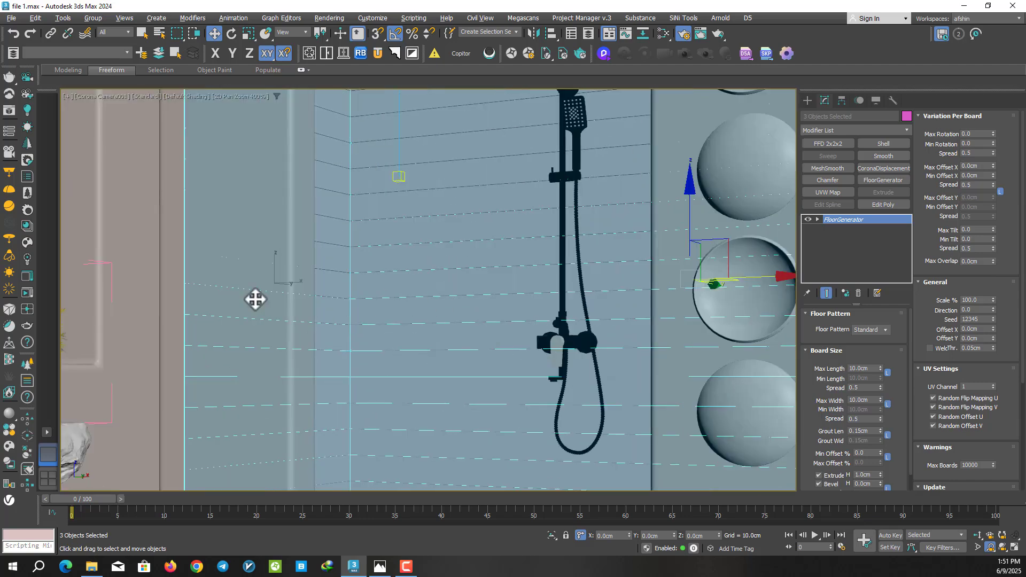
left_click(27, 293)
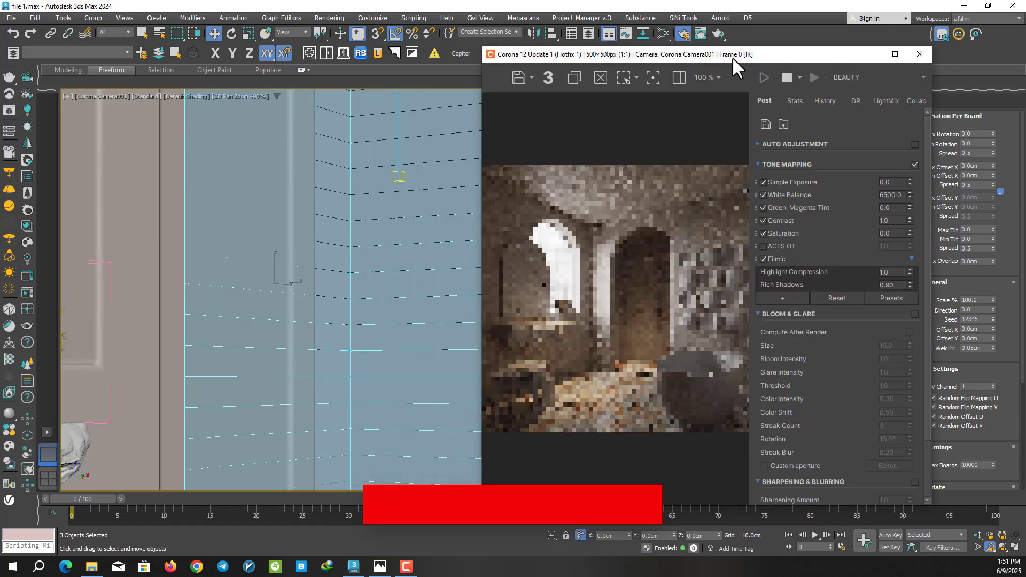
Move the render window left and bring the Slate Material Editor back up.
left_click_drag(733, 57, 341, 41)
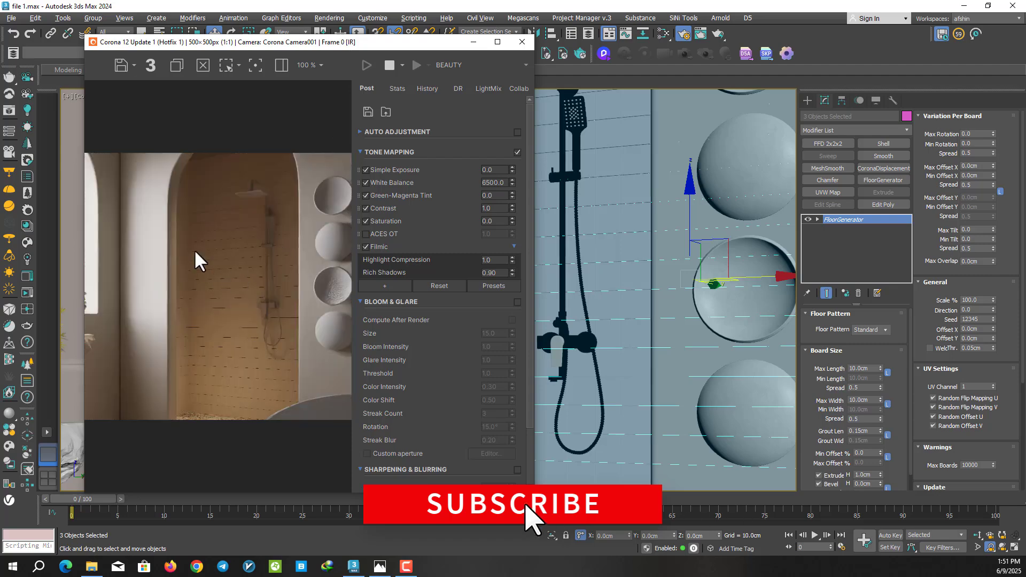
scroll(227, 337, "up", 1)
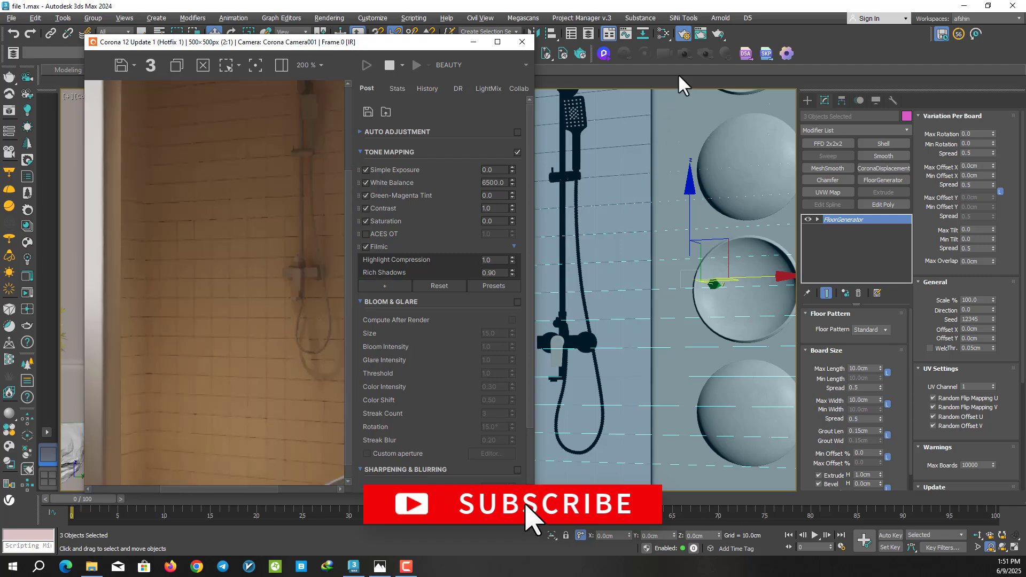
left_click(663, 33)
left_click_drag(640, 326, 678, 28)
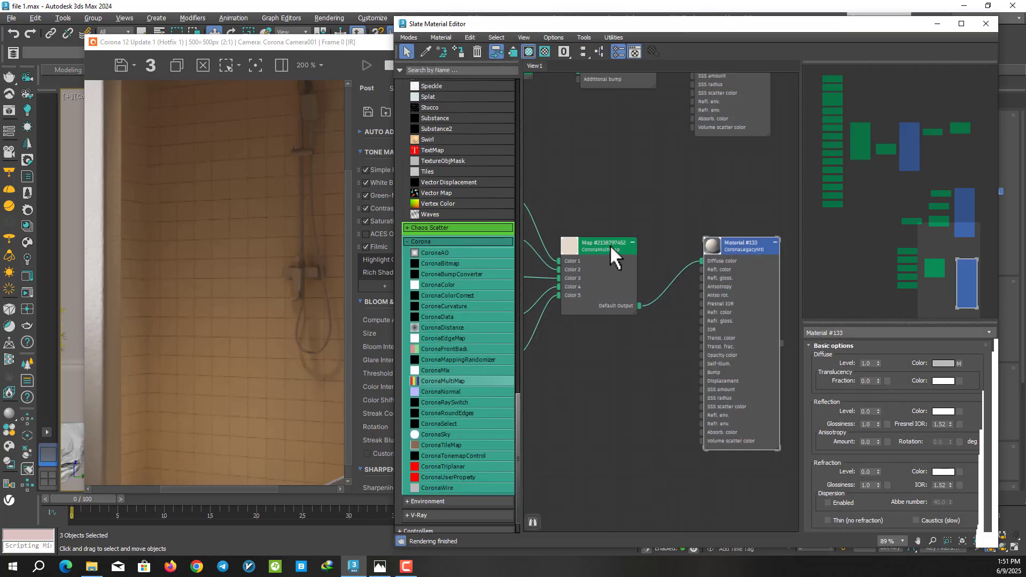
Set the CoronaMultiMap's Gamma random to 1.0.
double_click(611, 245)
left_click_drag(916, 435, 916, 380)
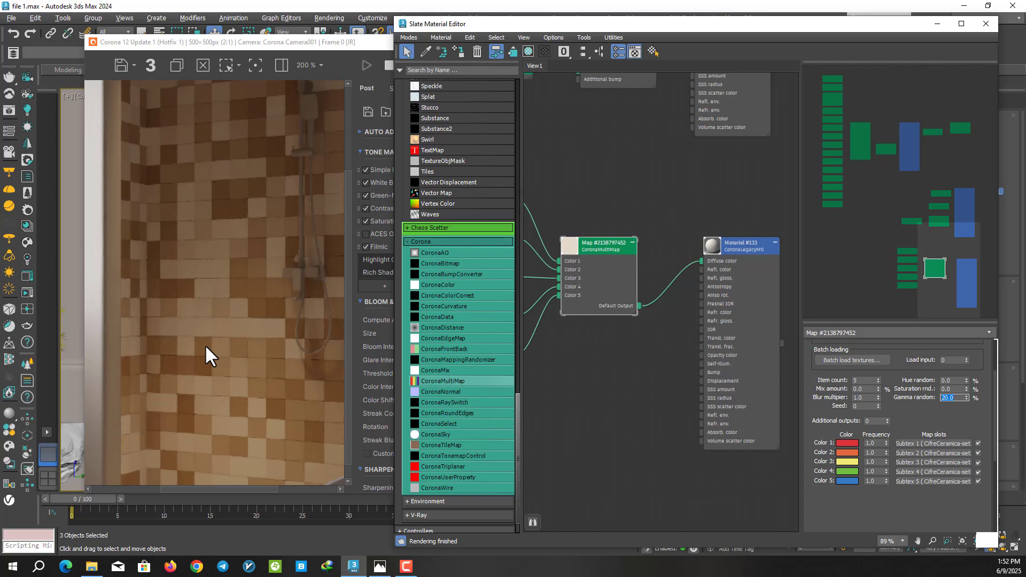
type("1")
key("Return")
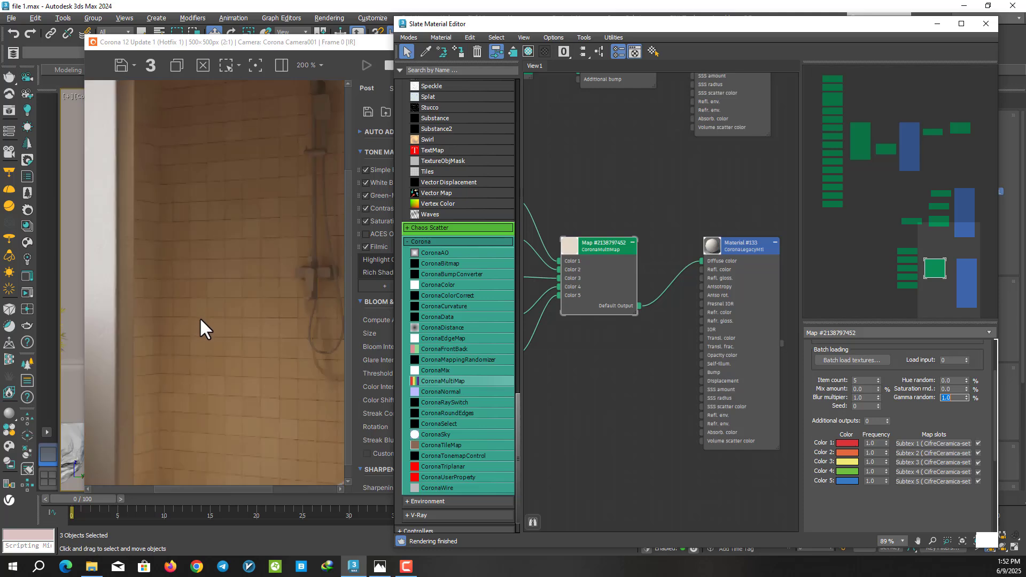
Rearrange the editor and render windows and select the shower tile material node.
left_click_drag(839, 26, 856, 23)
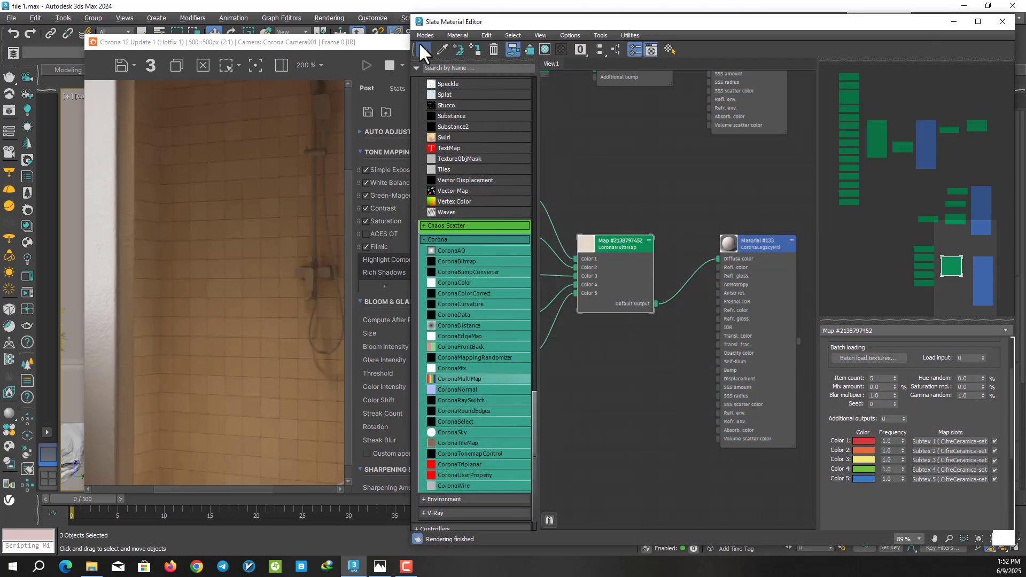
left_click(337, 54)
left_click_drag(319, 51, 282, 47)
scroll(207, 252, "down", 1)
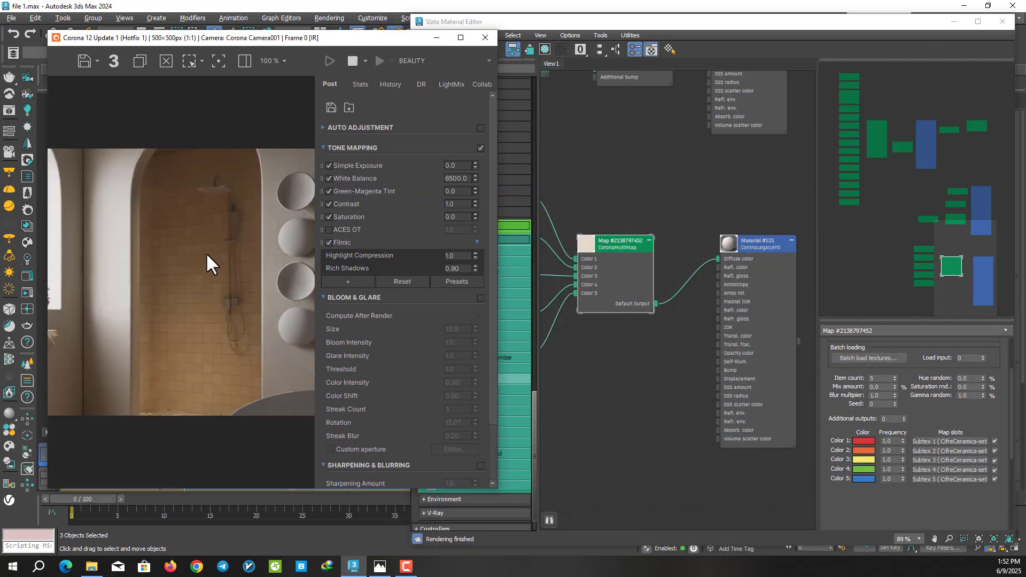
left_click(779, 245)
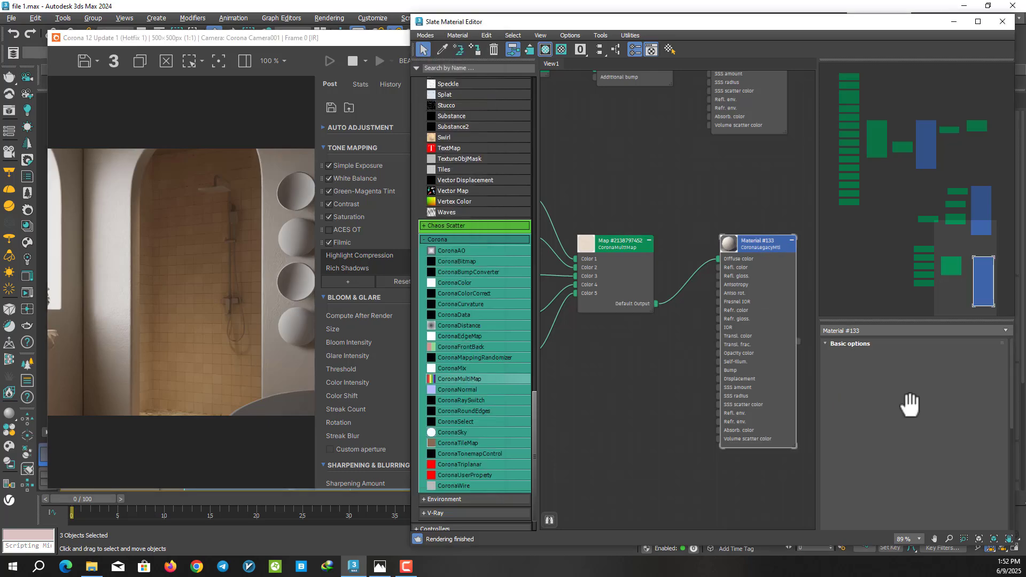
Set the tile material's Reflection Level to 1.0 and Fresnel IOR to 2.5.
type("1")
key("Return")
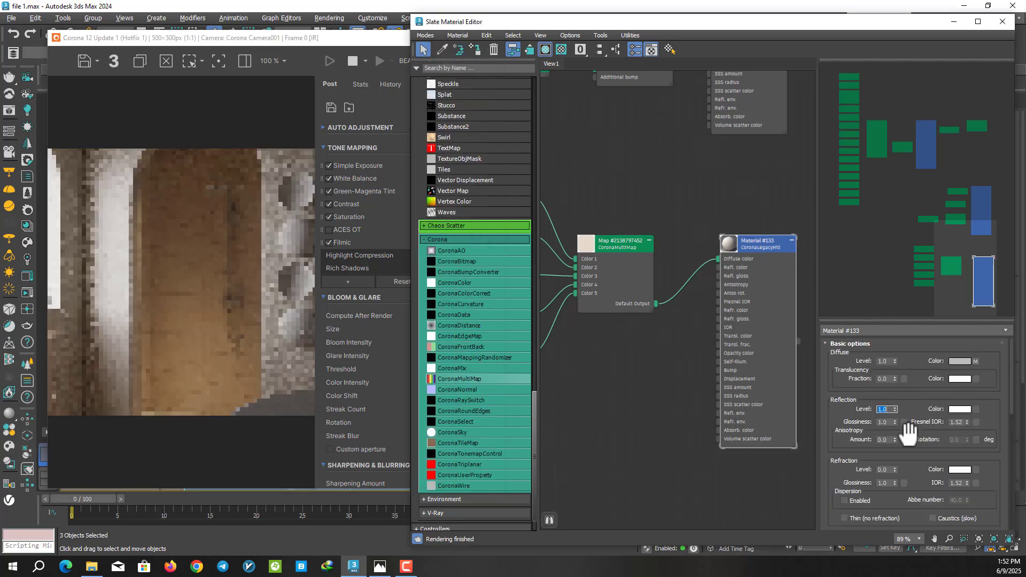
double_click(957, 423)
type("2.5")
key("Return")
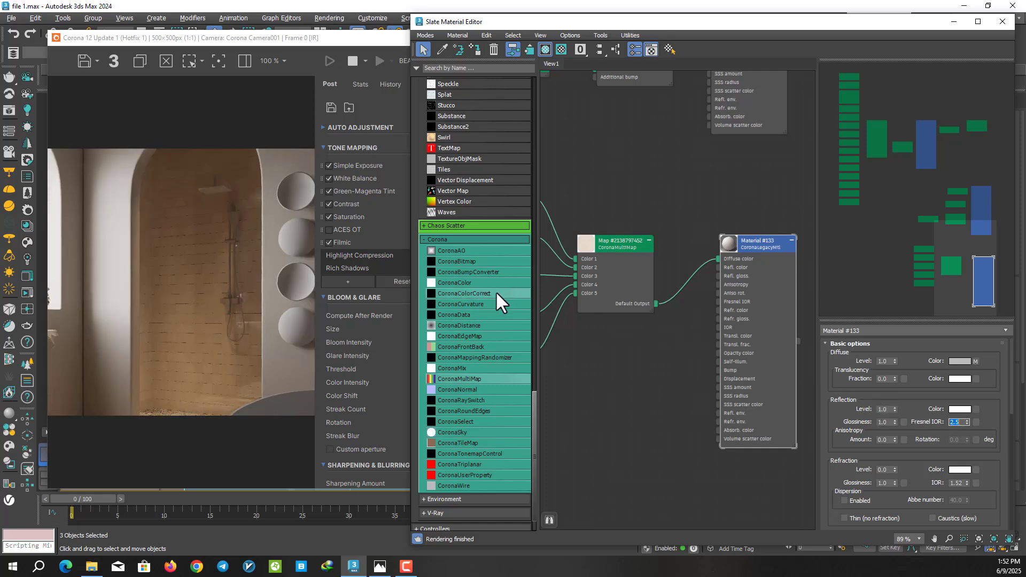
Add a CoronaColorCorrect fed by the tile multimap, with Saturation -1 and Brightness -0.1.
left_click_drag(496, 293, 663, 342)
left_click_drag(634, 249, 588, 242)
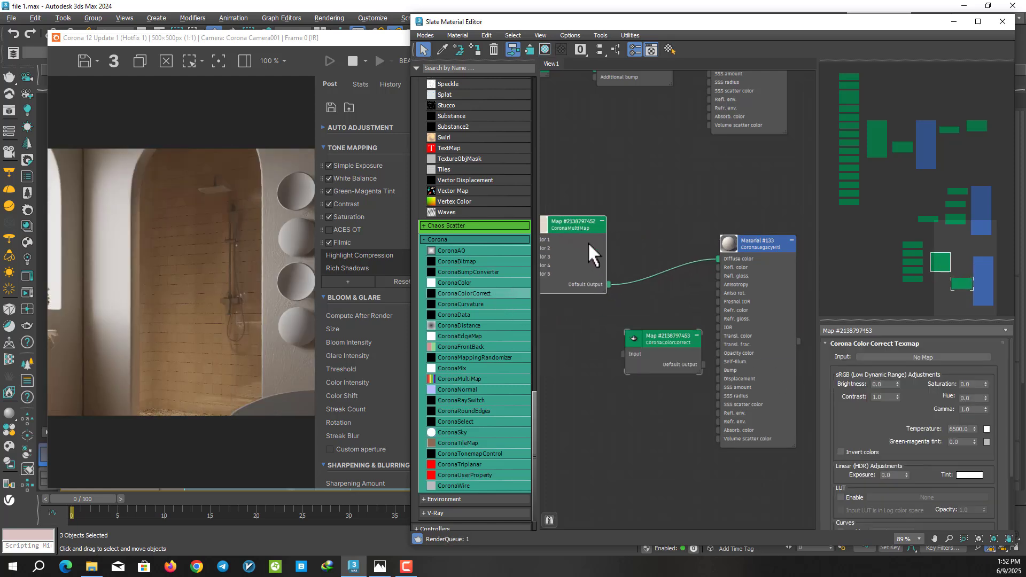
left_click_drag(671, 342, 671, 316)
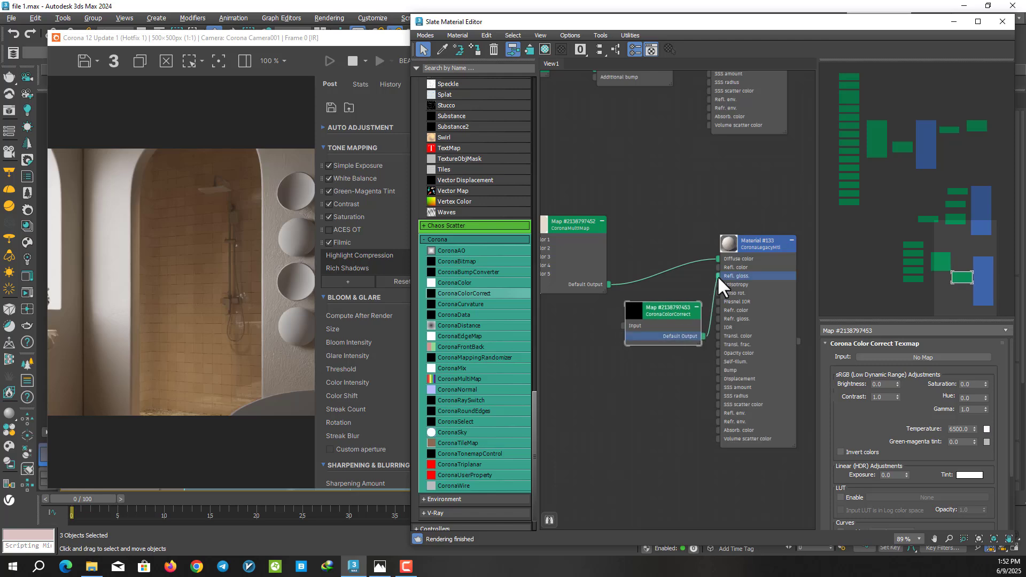
left_click_drag(609, 284, 621, 324)
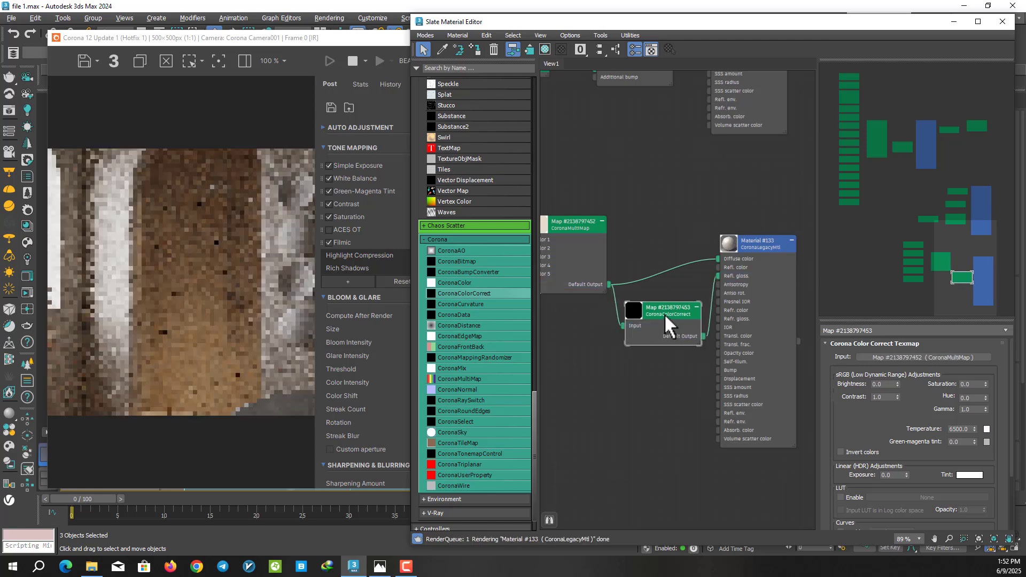
left_click_drag(986, 385, 989, 412)
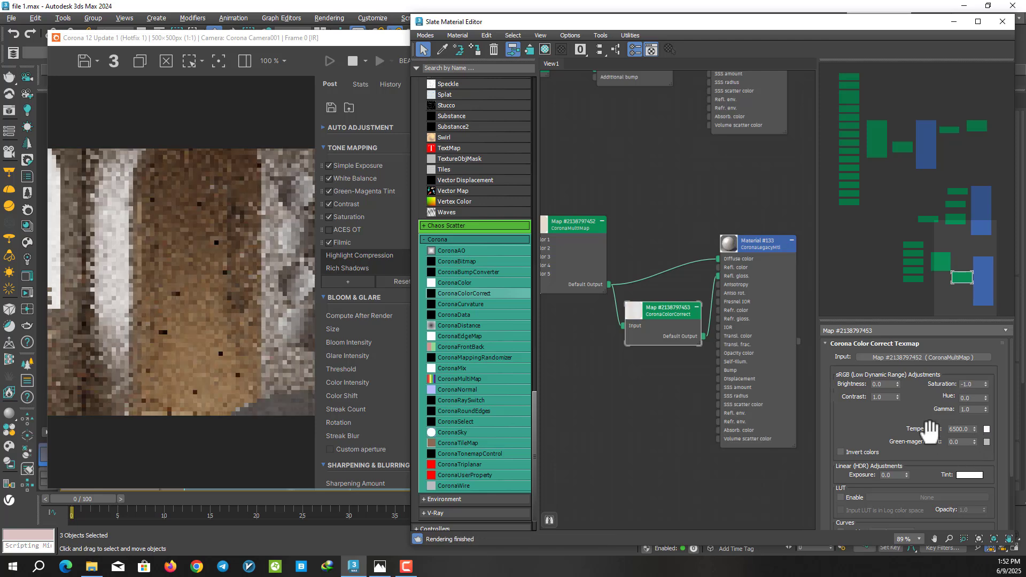
type("-0.1")
key("Return")
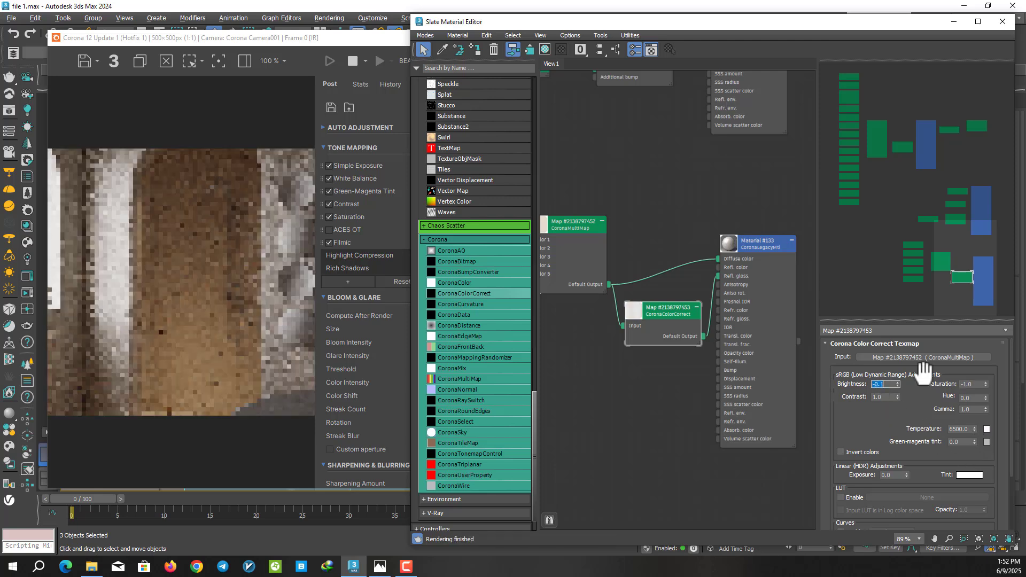
Set the tile material's reflection glossiness map amount to 30 and inspect the render.
left_click(757, 242)
double_click(756, 239)
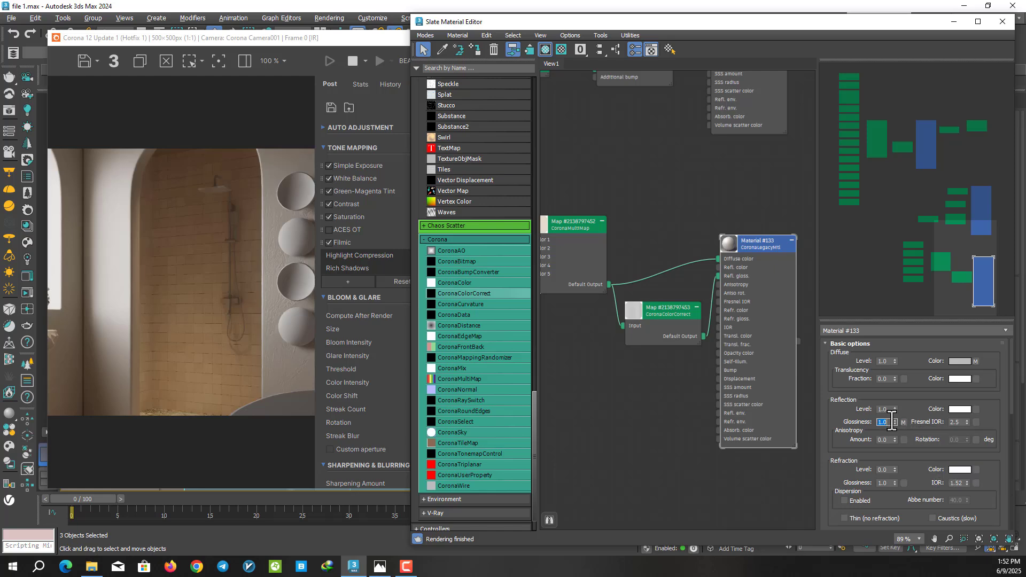
scroll(908, 427, "down", 10)
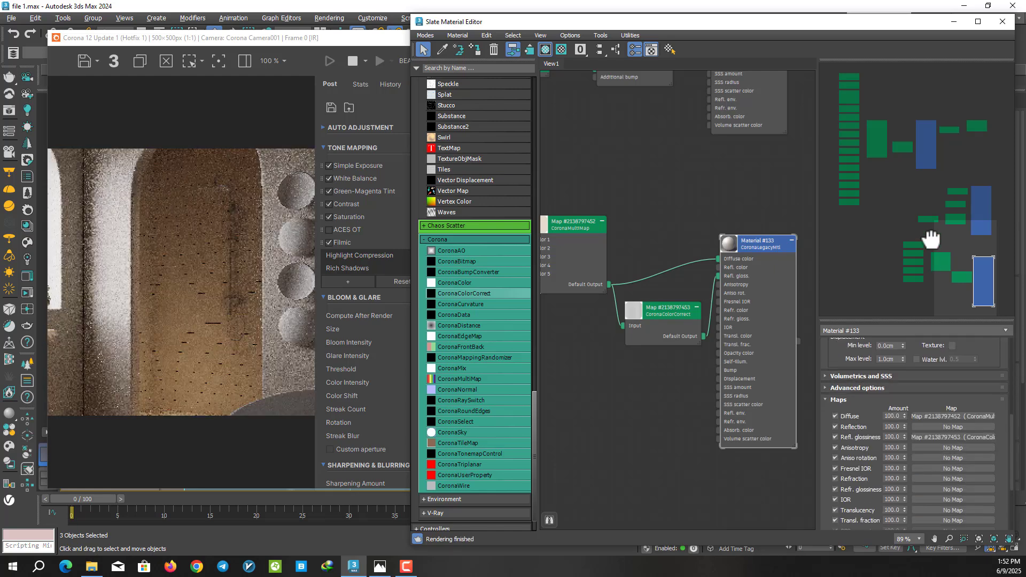
type("30")
key("Return")
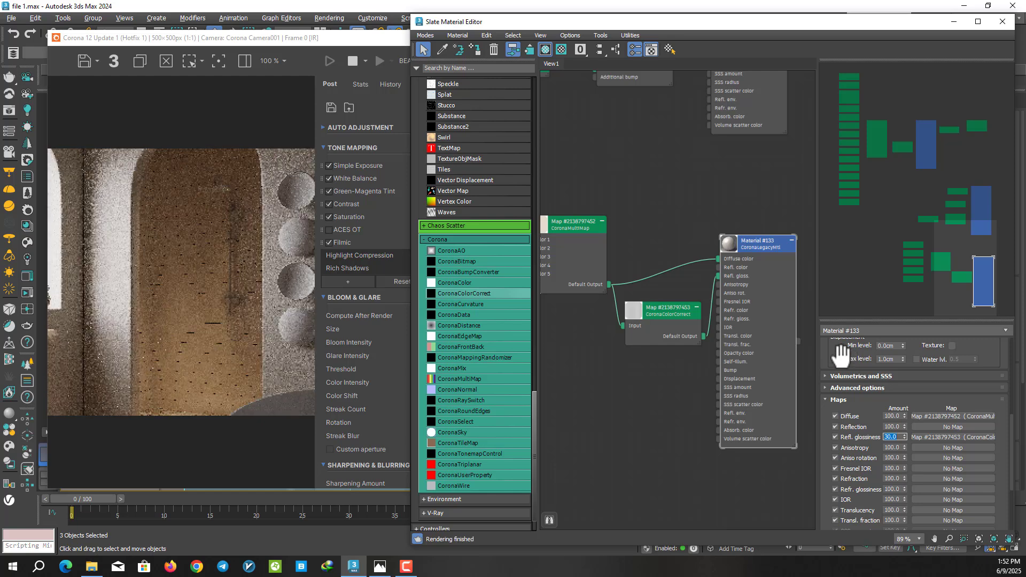
scroll(194, 333, "up", 1)
scroll(206, 344, "up", 1)
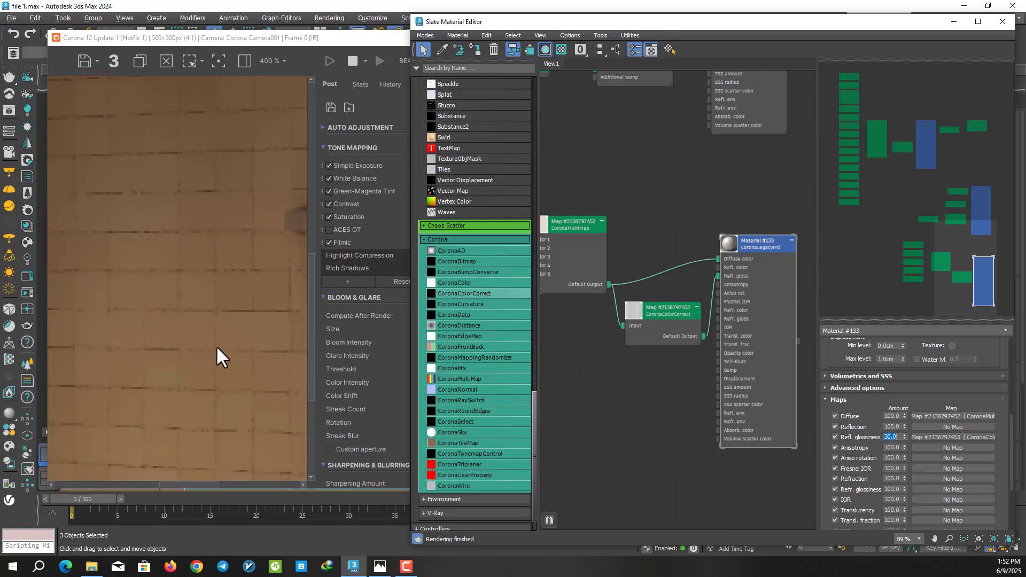
left_click_drag(220, 355, 143, 348)
Close render setup and start a fresh render of the camera view.
scroll(153, 351, "down", 2)
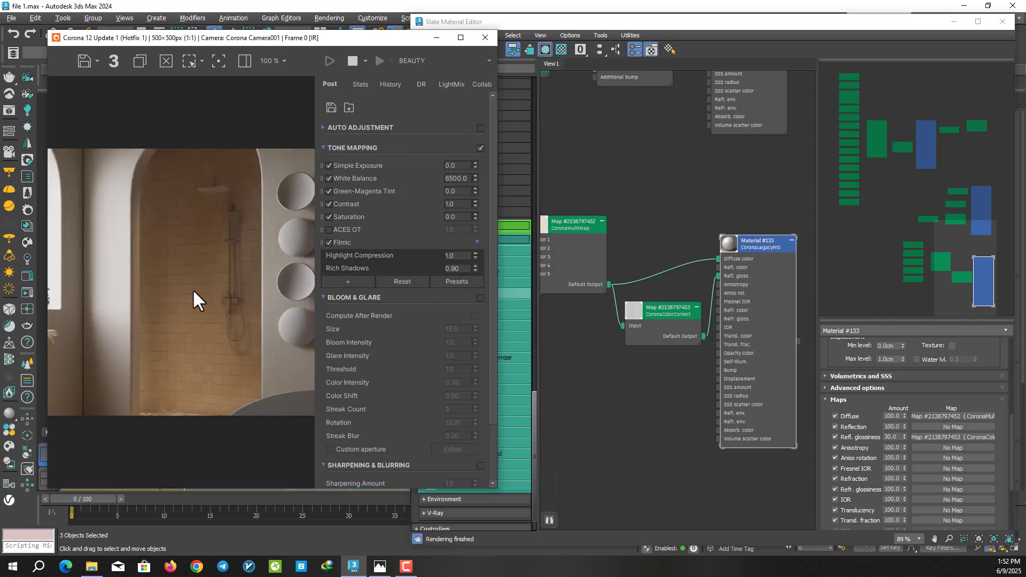
left_click_drag(205, 38, 364, 79)
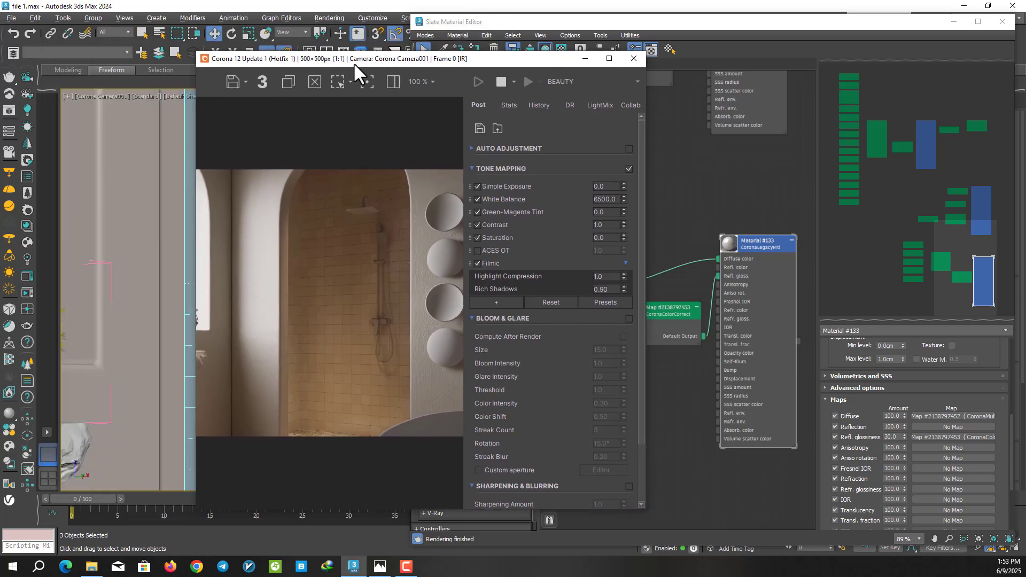
left_click(67, 96)
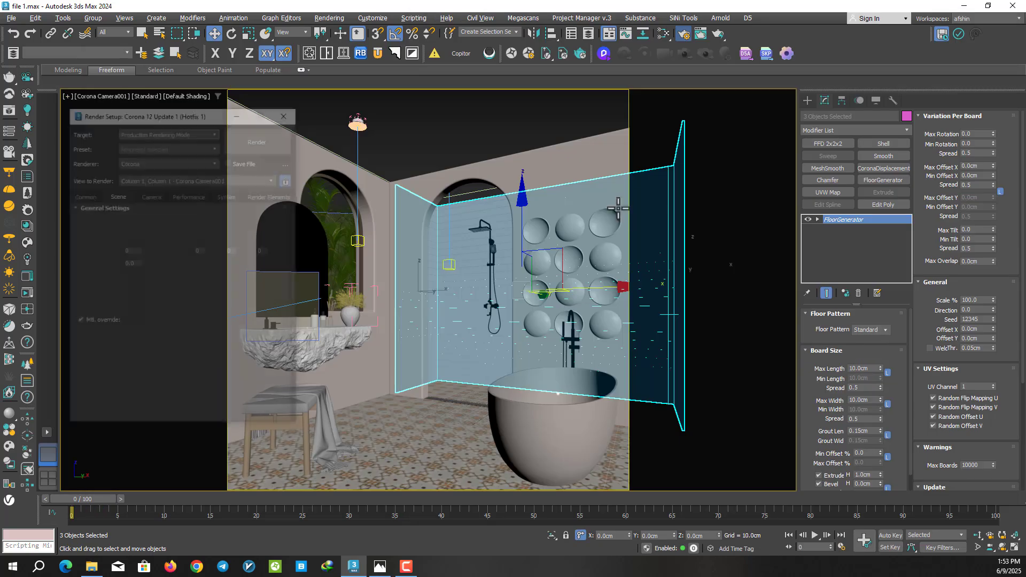
scroll(172, 269, "down", 5)
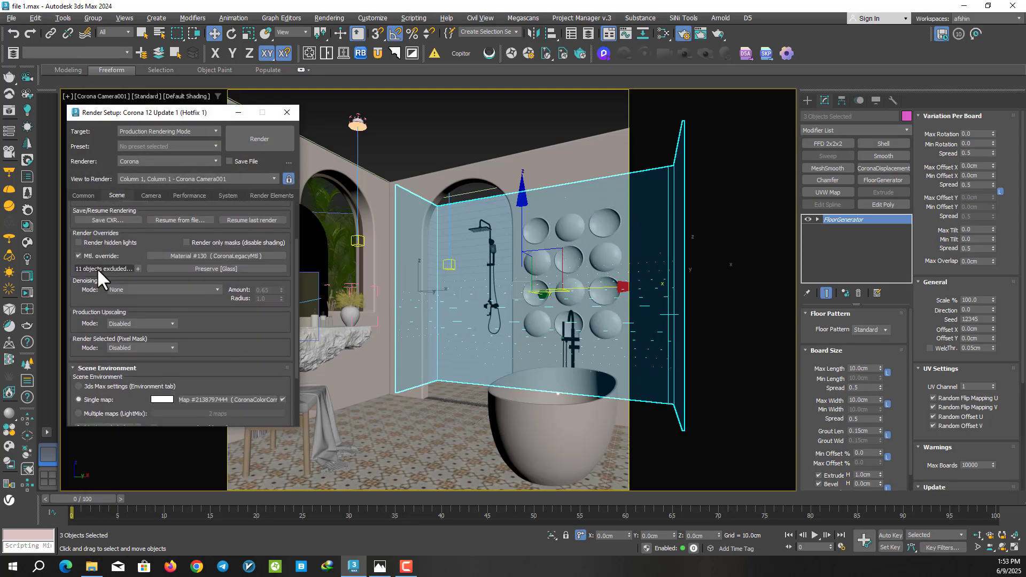
left_click(286, 112)
left_click(26, 289)
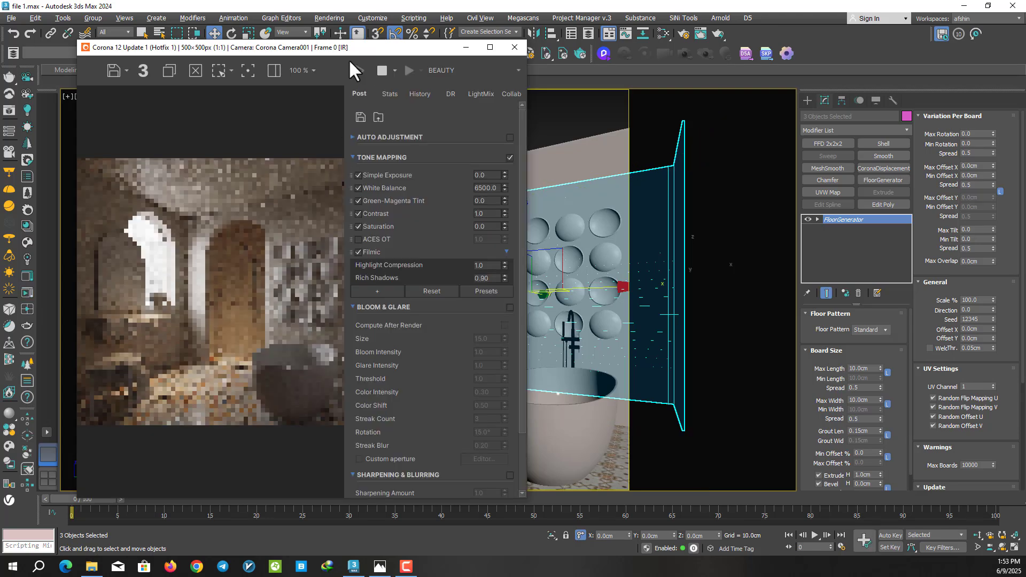
left_click_drag(341, 47, 324, 46)
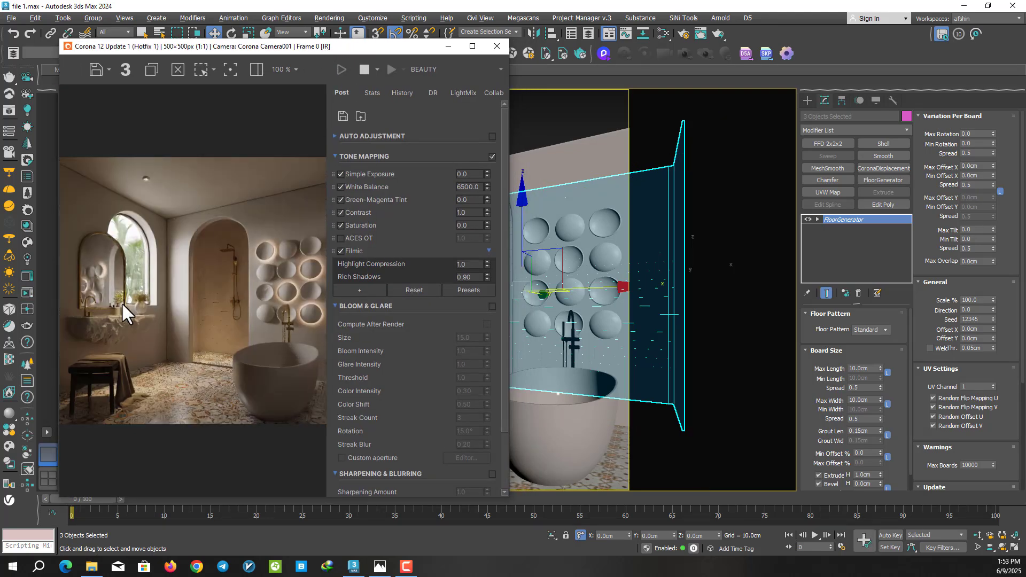
Add a LUT operator under Tone Mapping and maximize the frame buffer.
left_click(352, 289)
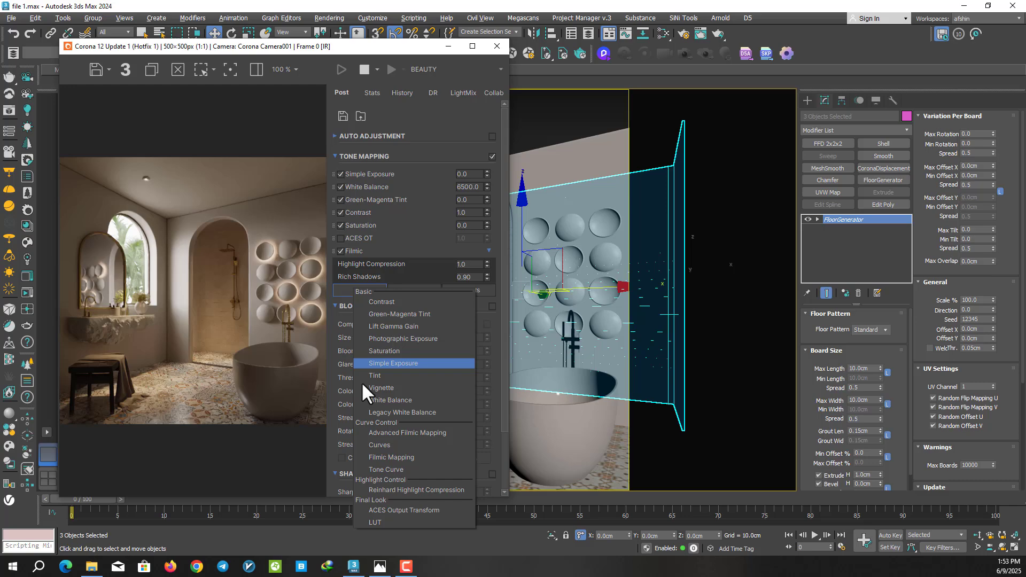
left_click(368, 519)
left_click(473, 47)
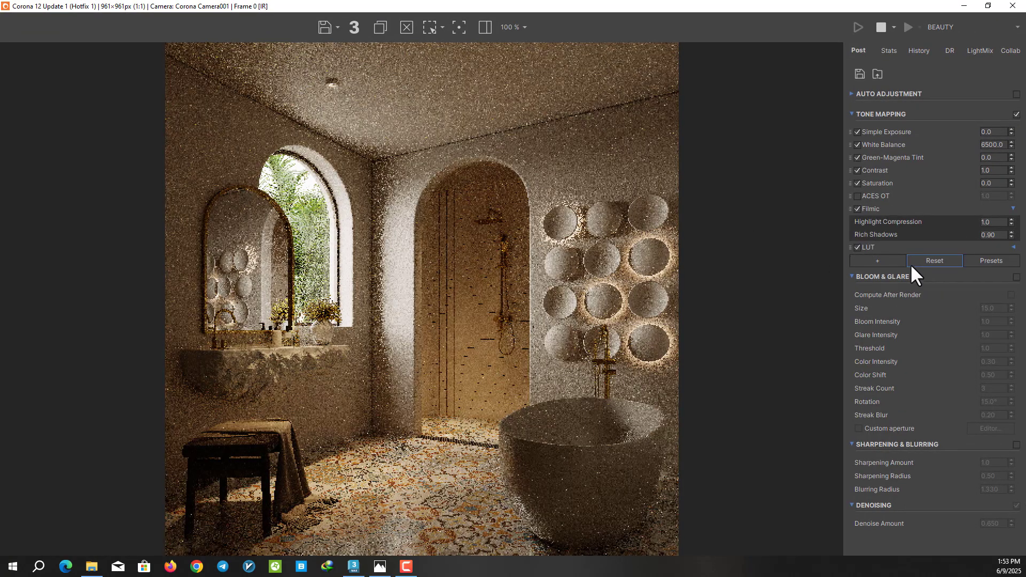
Choose a LUT preset, set its opacity to 0.40, and toggle it to compare.
left_click(1013, 247)
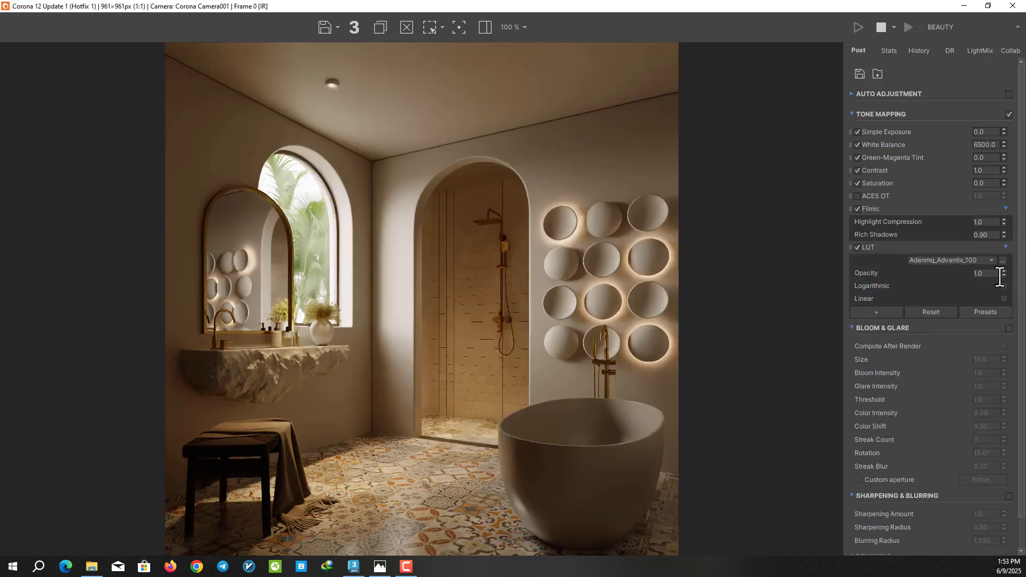
left_click(984, 261)
scroll(993, 281, "down", 2)
scroll(993, 289, "down", 2)
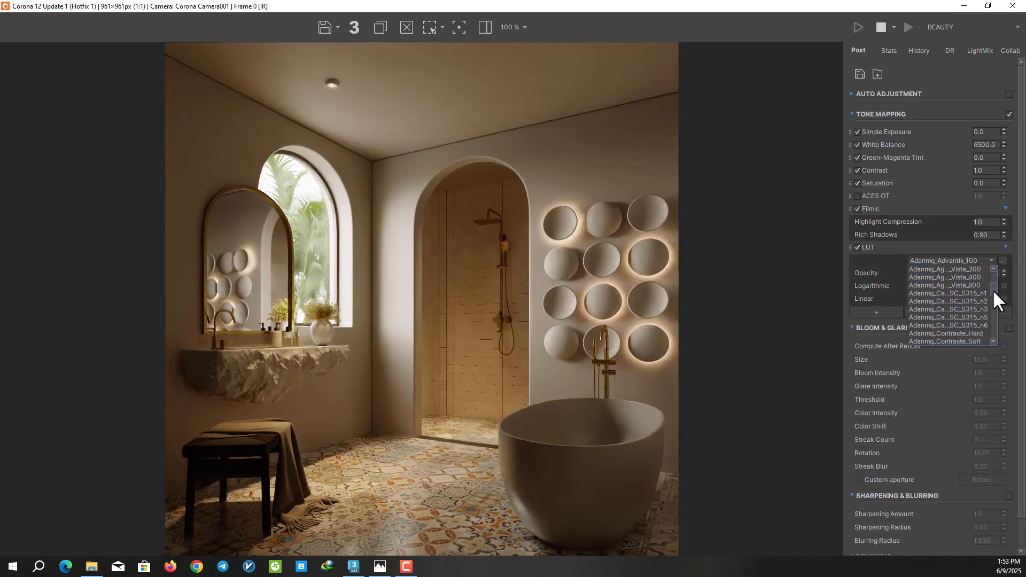
left_click(986, 293)
left_click(991, 274)
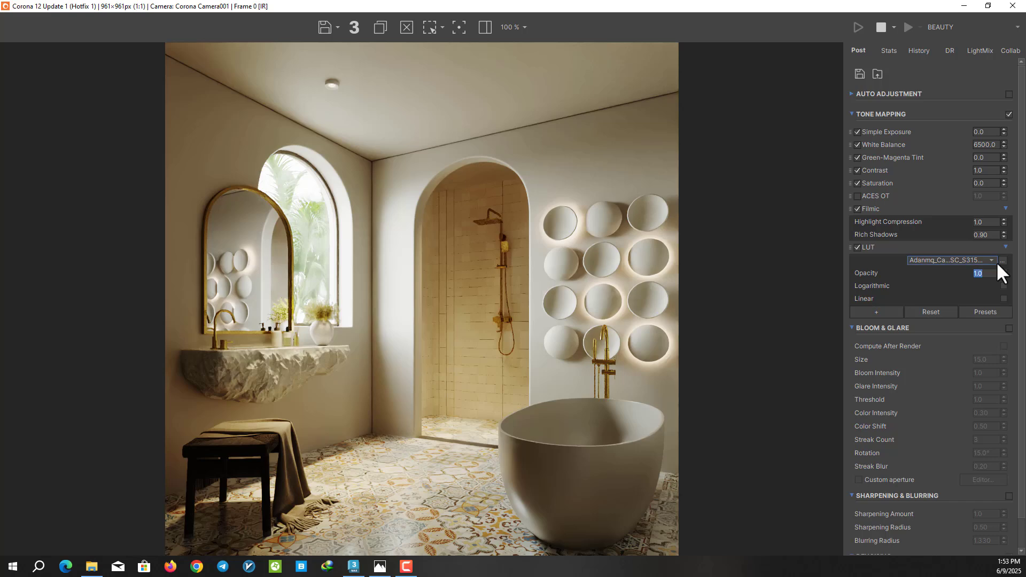
type("0.4")
key("Return")
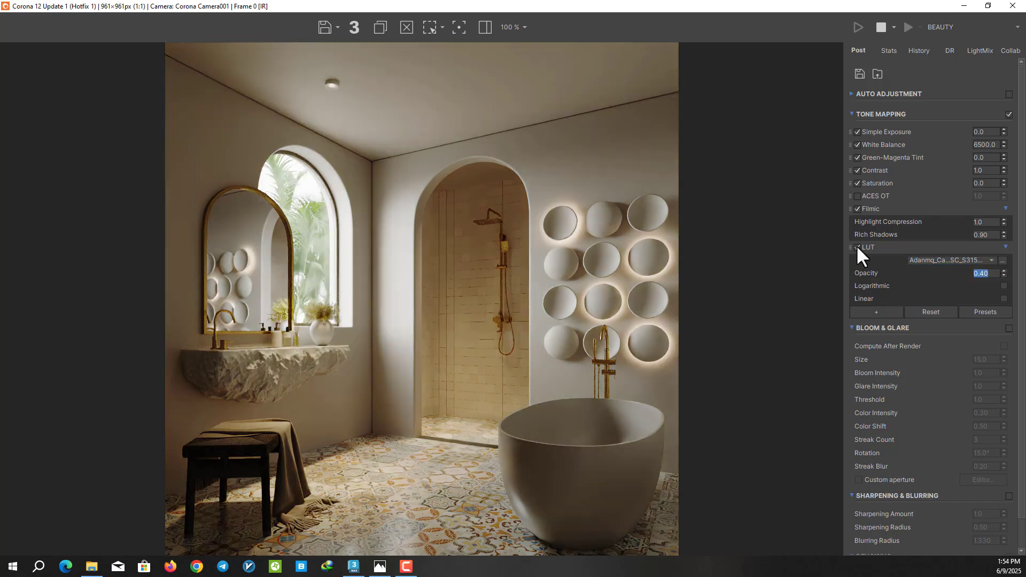
left_click(858, 247)
left_click(857, 247)
Enable Bloom & Glare and set its threshold to 0.6.
left_click(1010, 329)
left_click(990, 372)
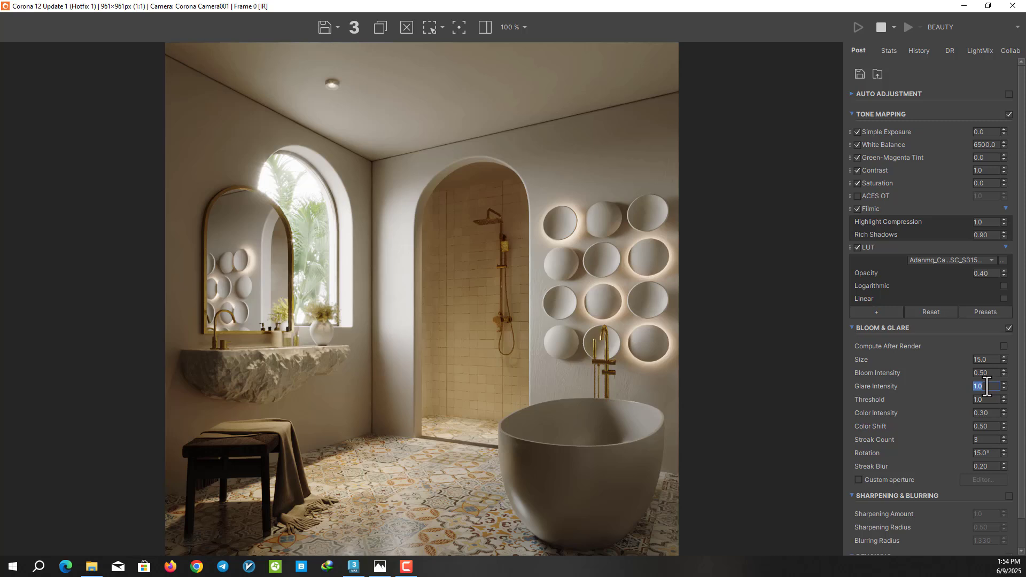
type("1.50.6")
left_click(1003, 427)
scroll(1021, 420, "down", 1)
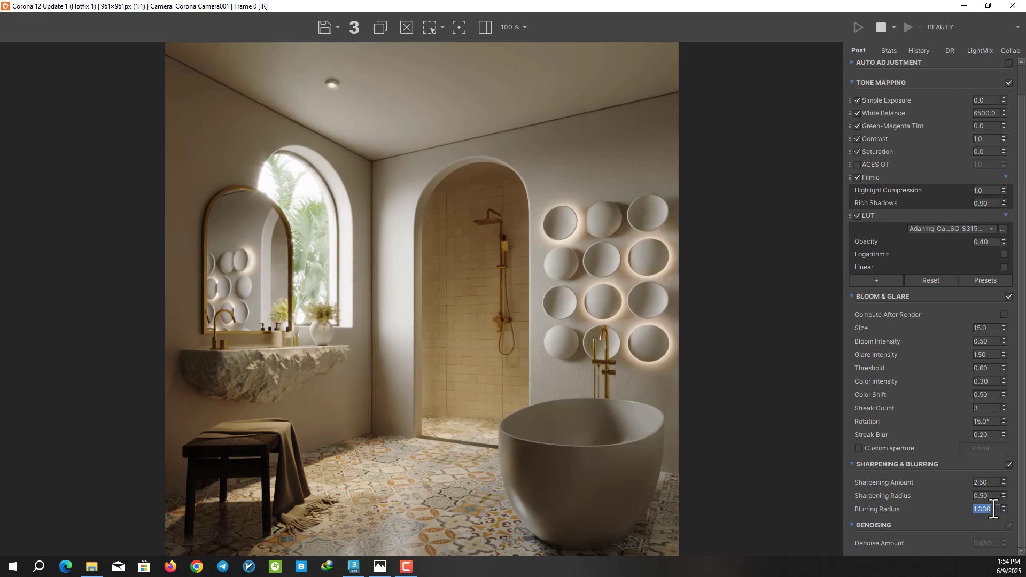
mouse_move(983, 509)
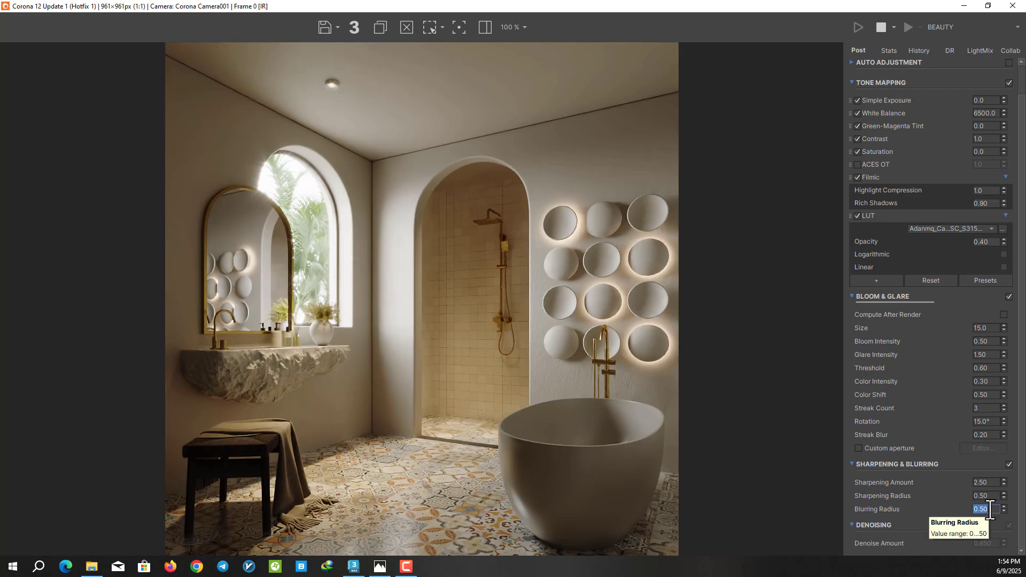
scroll(649, 179, "up", 1)
scroll(849, 209, "up", 1)
scroll(640, 257, "down", 1)
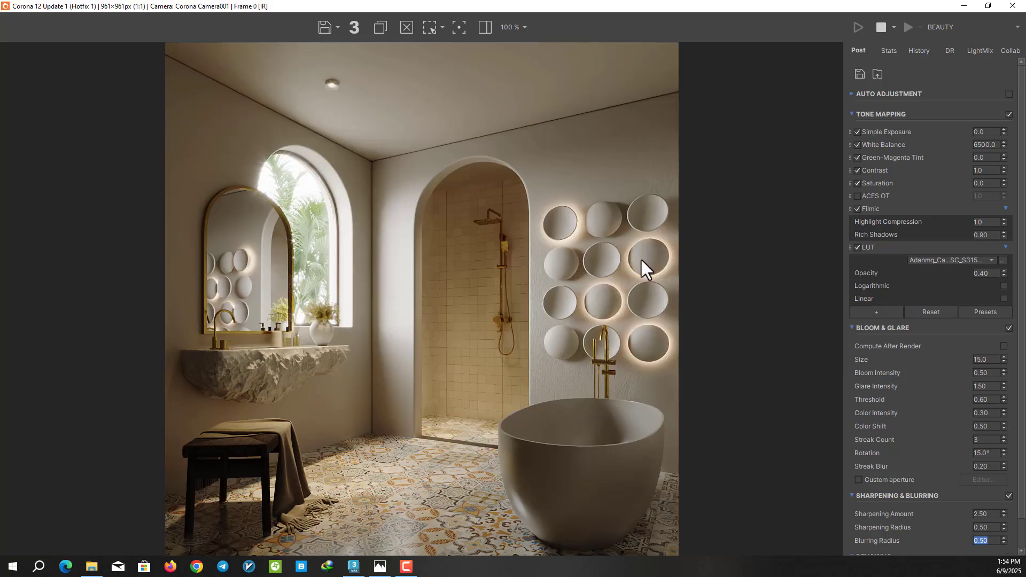
Render from Corona Camera002 and restore the frame buffer to a smaller window.
key("c")
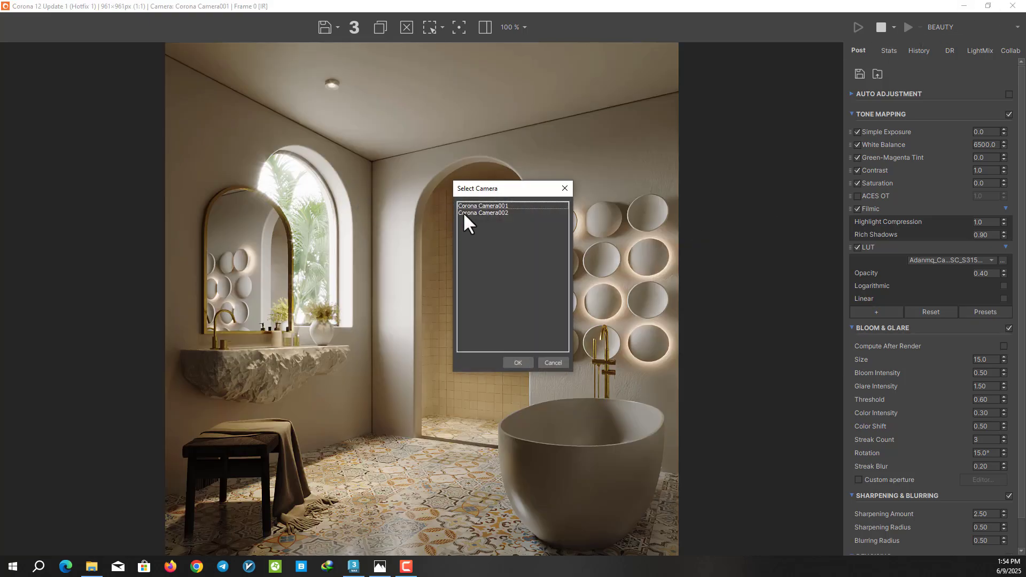
double_click(463, 212)
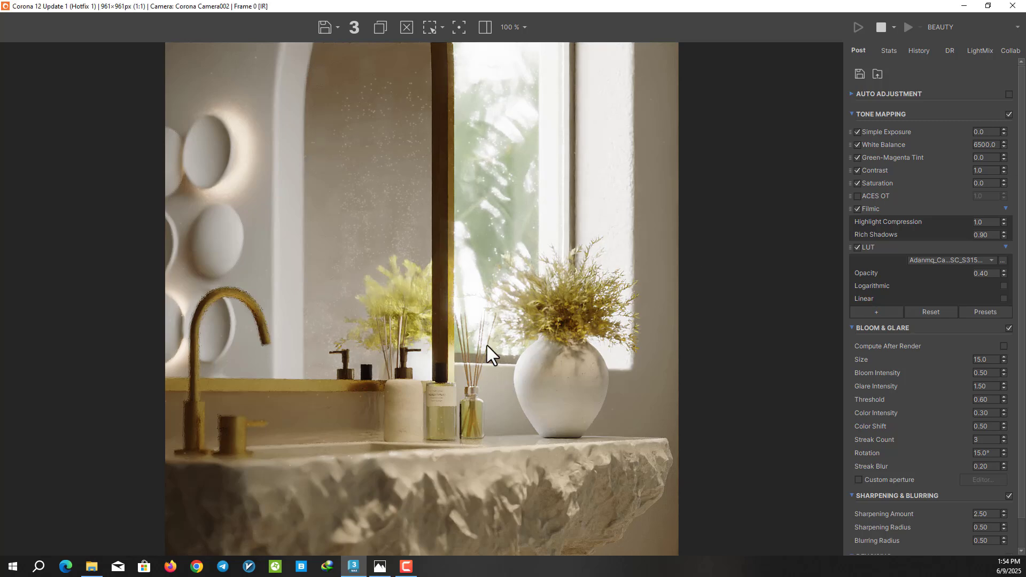
left_click(988, 5)
mouse_move(294, 49)
left_mouse_down()
mouse_move(268, 46)
mouse_move(279, 47)
left_mouse_up()
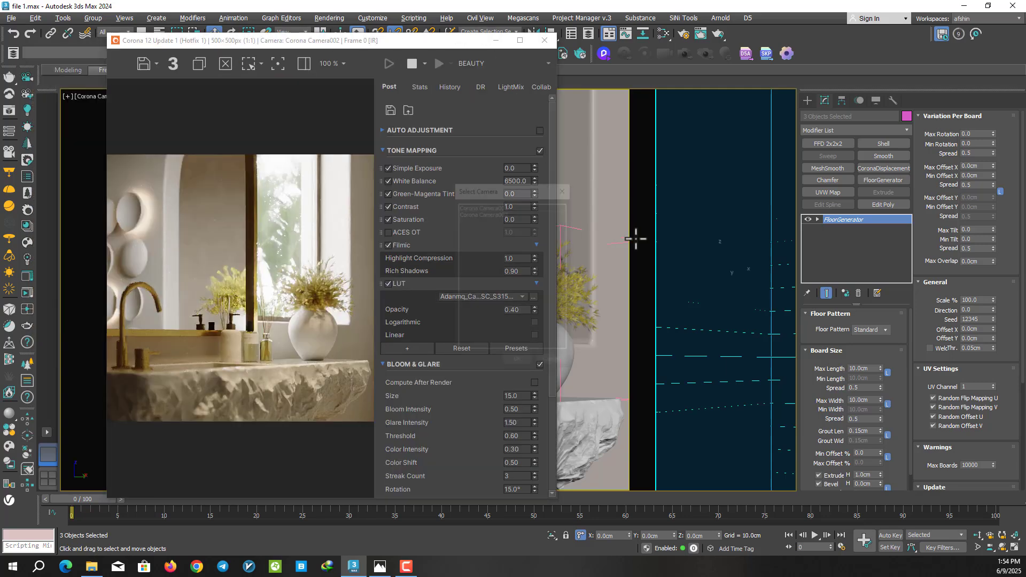
Render from Corona Camera001 with white balance 6700 and contrast 1.5.
double_click(516, 207)
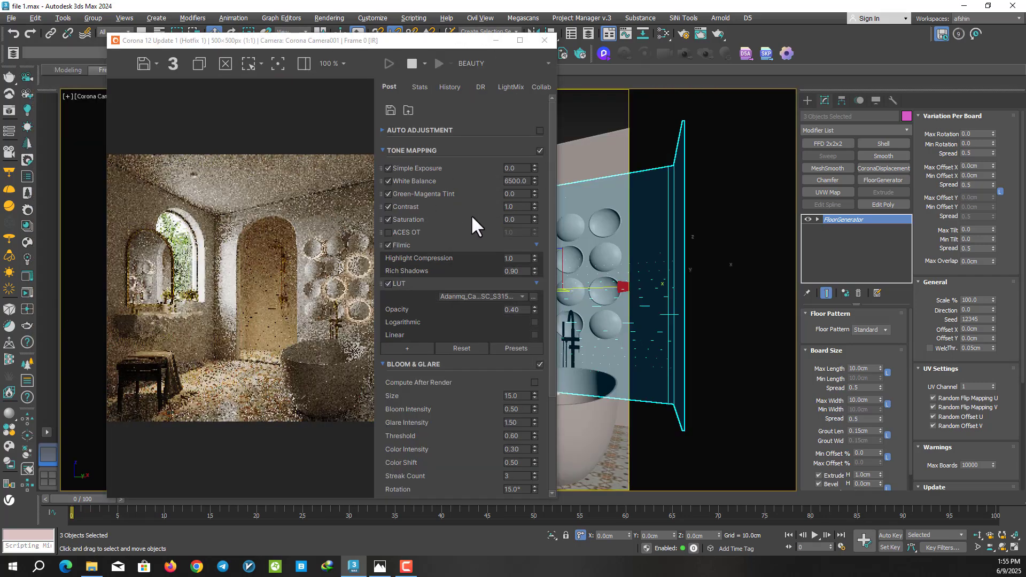
left_click(534, 178)
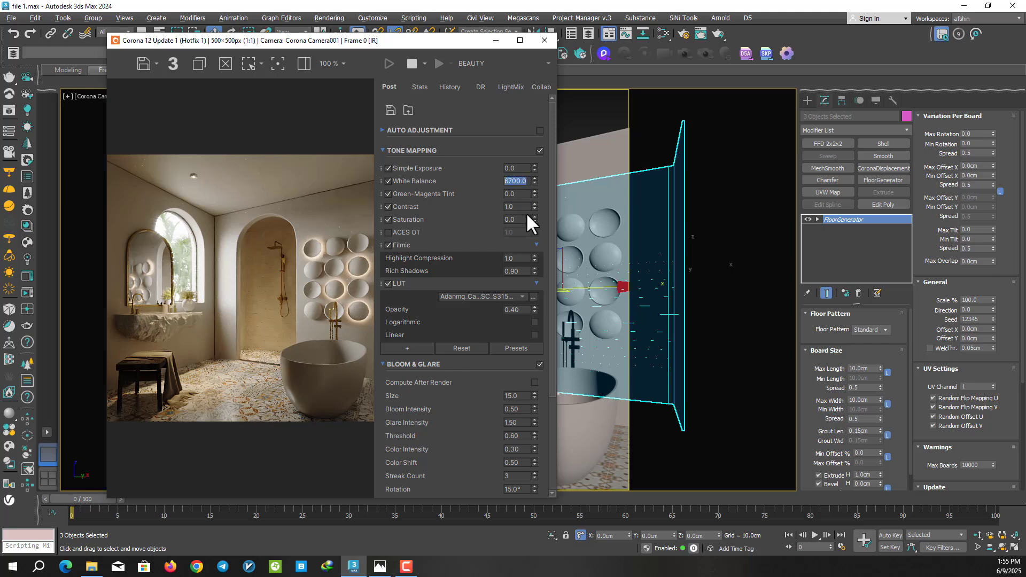
double_click(524, 207)
Add a Highlight Compression tone-mapping operator set to 1.1 and maximize the frame buffer.
left_click(422, 347)
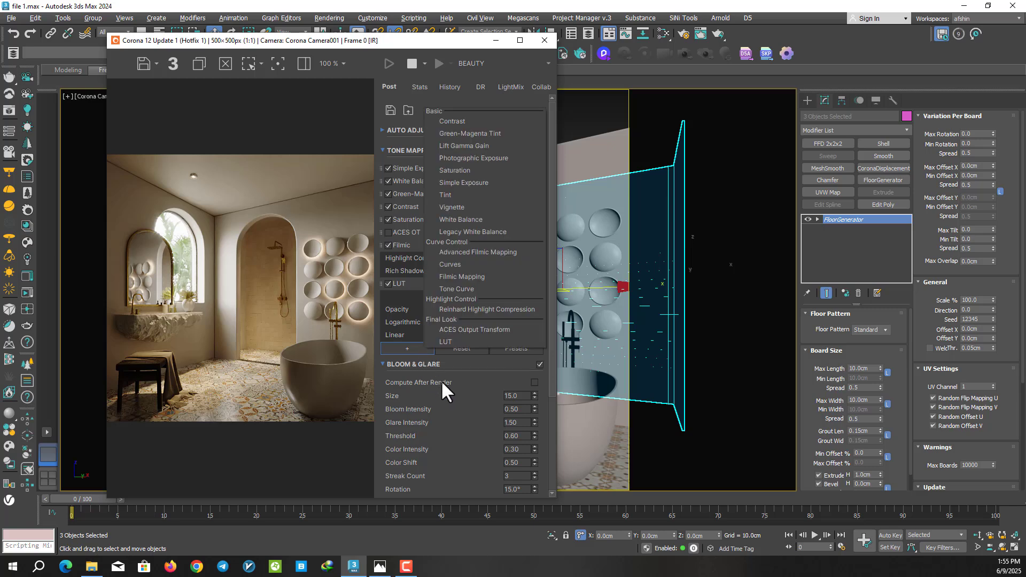
left_click(463, 311)
double_click(515, 347)
type("1.1")
key("Return")
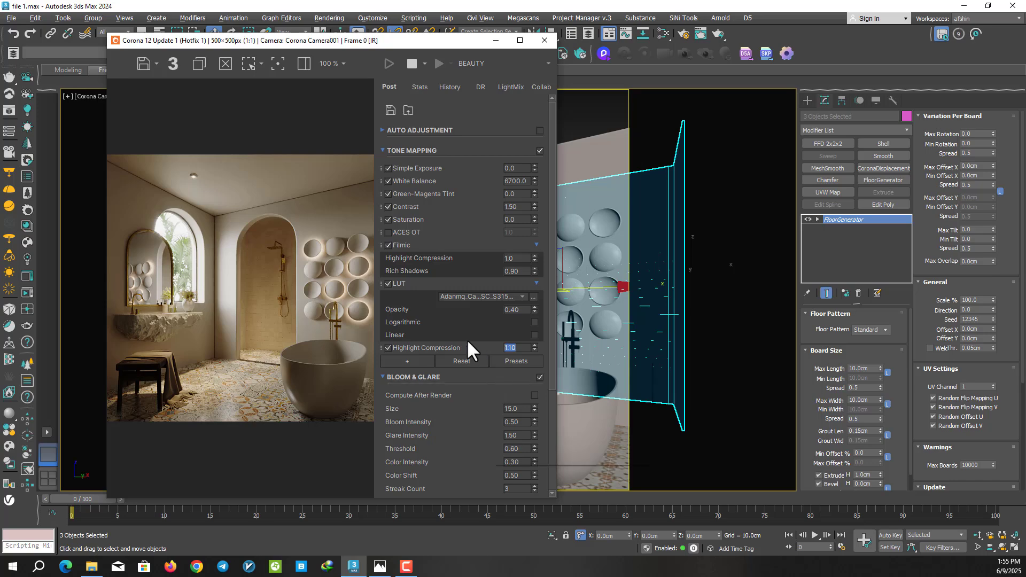
left_click(520, 40)
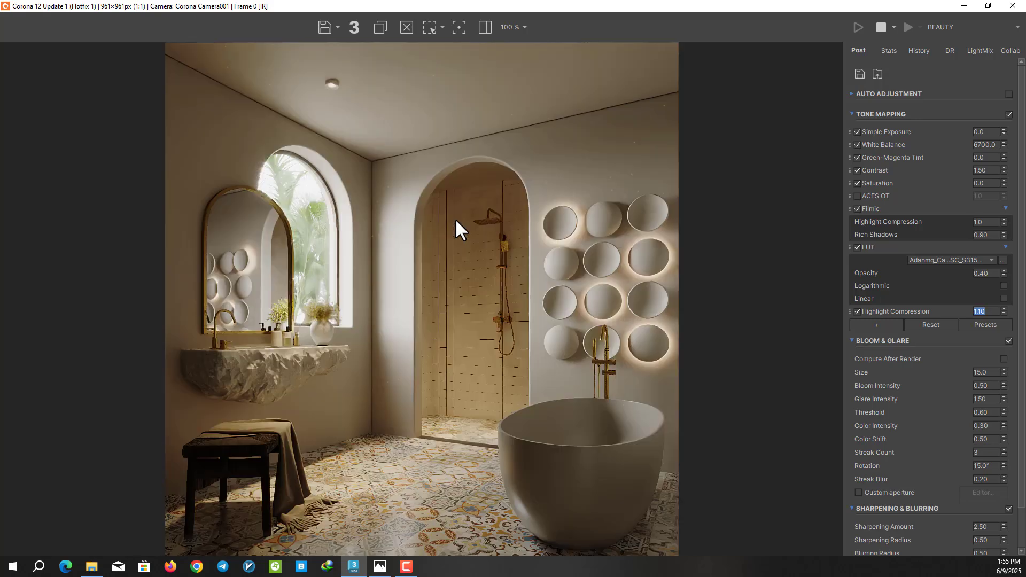
Render the vanity close-up from Corona Camera002, then stop the interactive render and close the frame buffer.
key("c")
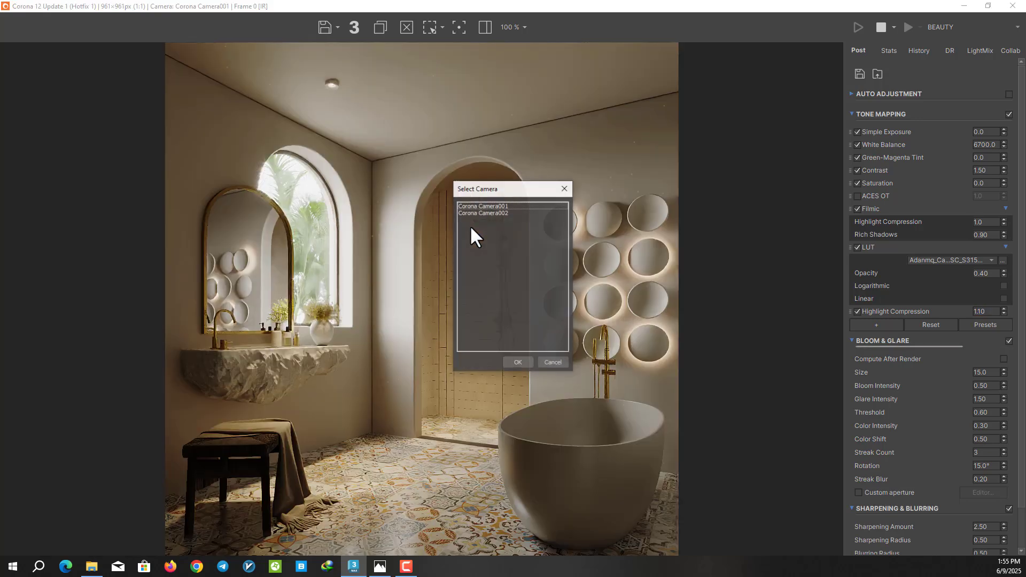
double_click(464, 212)
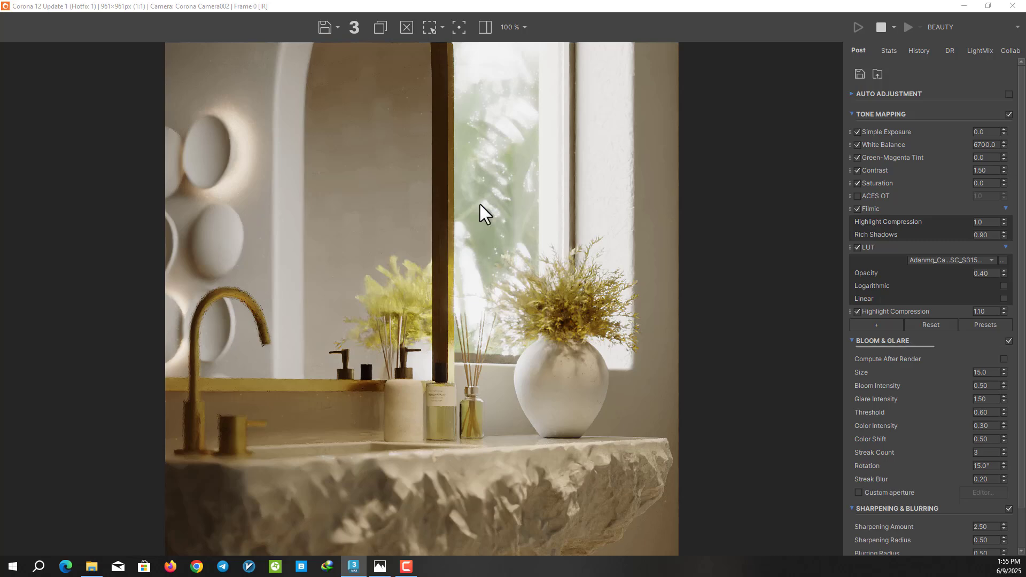
left_click(881, 27)
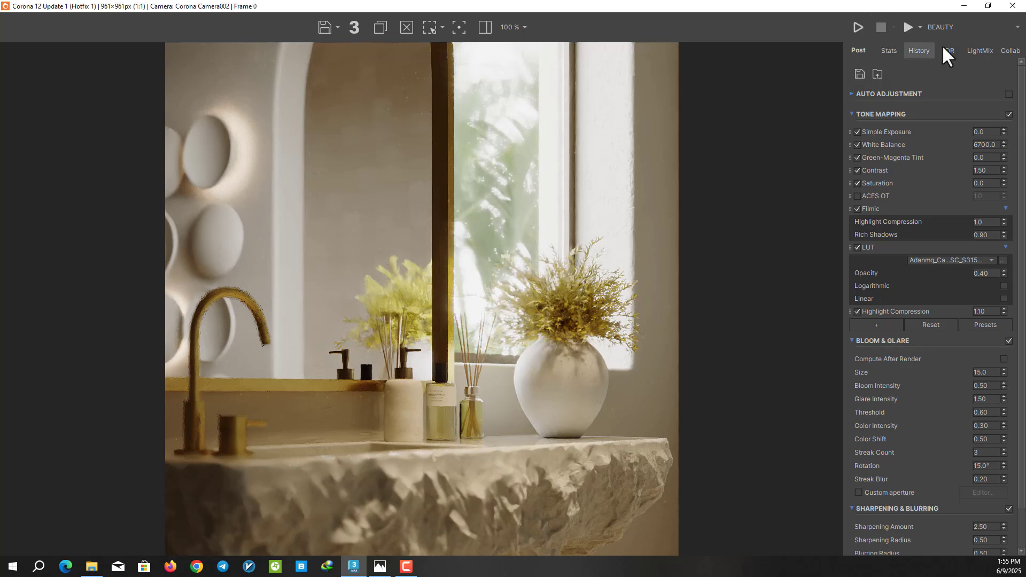
left_click(1013, 5)
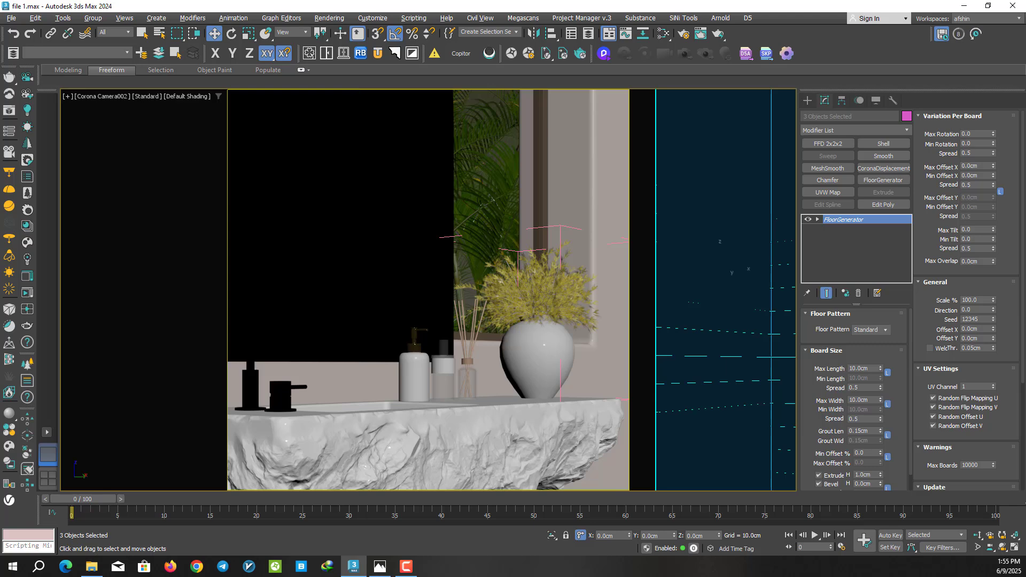
Switch the viewport to Corona Camera001 to show the whole bathroom.
left_click(364, 218)
key("c")
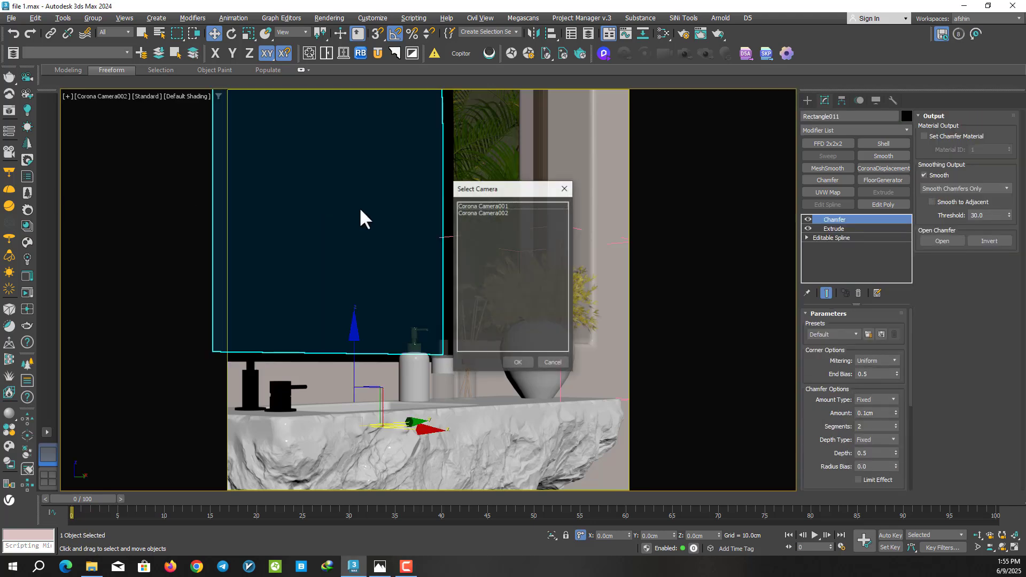
double_click(482, 207)
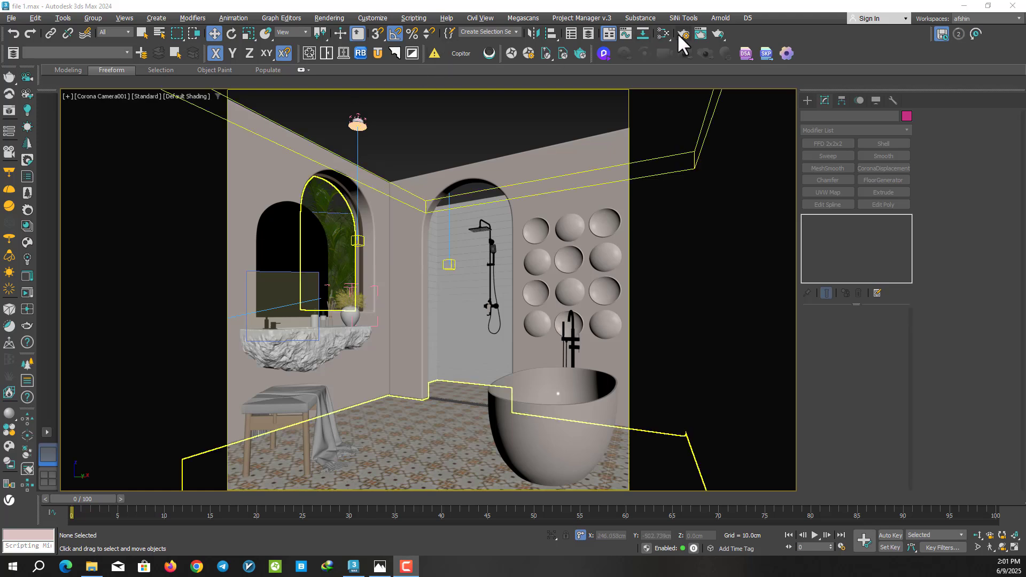
Check the 1050x800 output size in Render Setup's Common parameters.
left_click(678, 33)
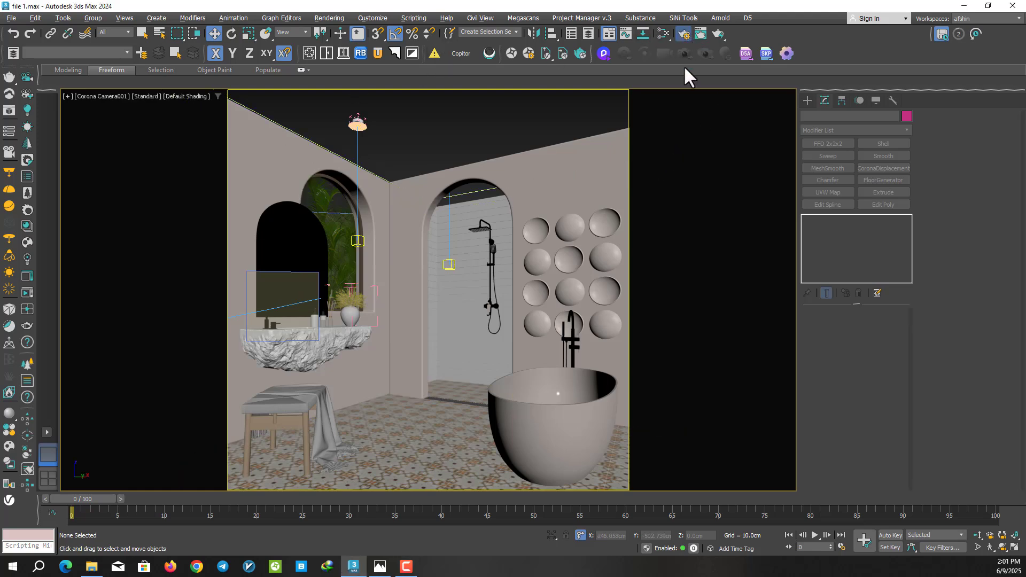
left_click(92, 195)
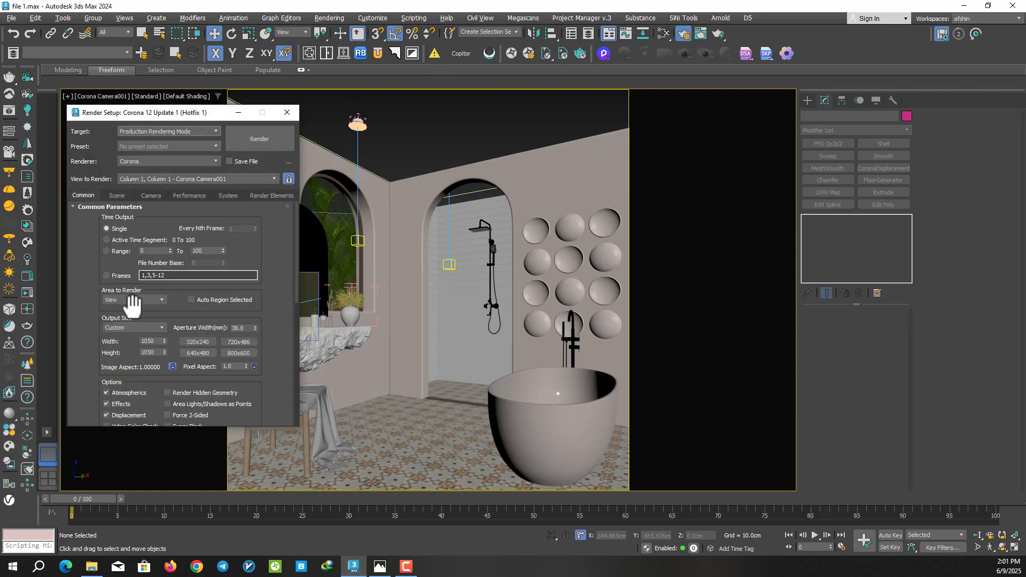
double_click(153, 352)
Set Denoising Mode to Corona High Quality, then review the Camera, Performance and System settings.
left_click(118, 196)
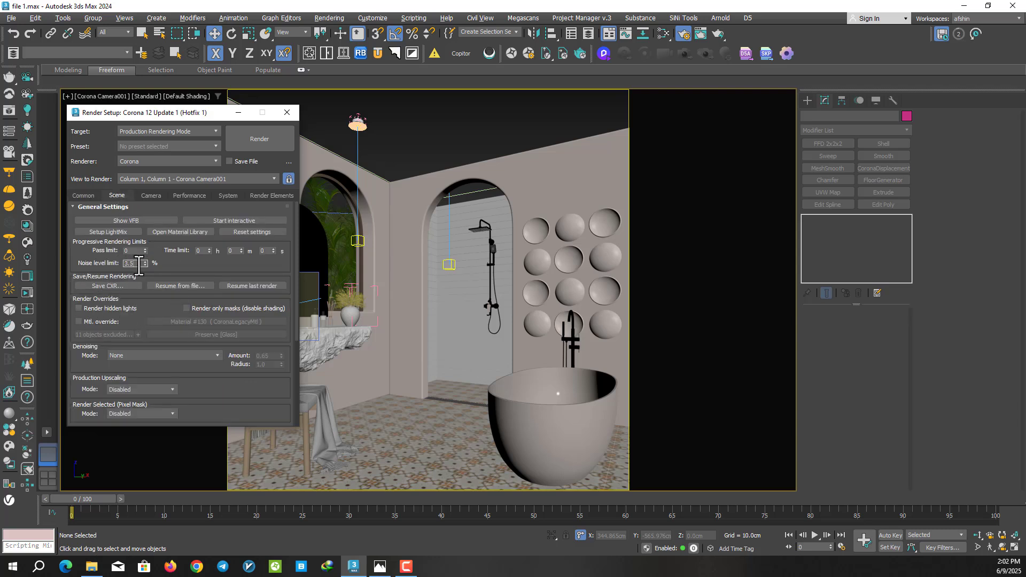
left_click(163, 356)
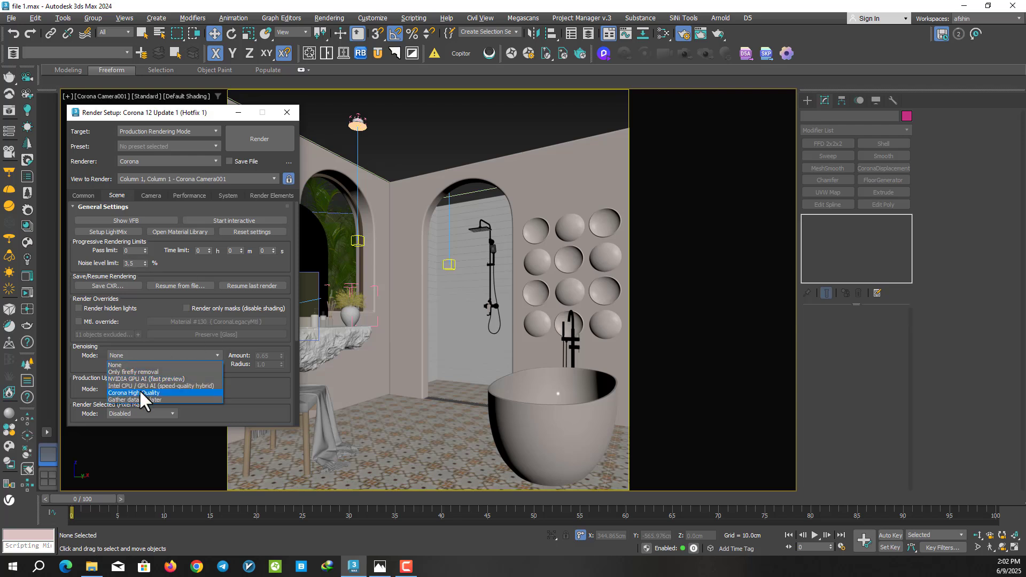
left_click(140, 393)
left_click(148, 197)
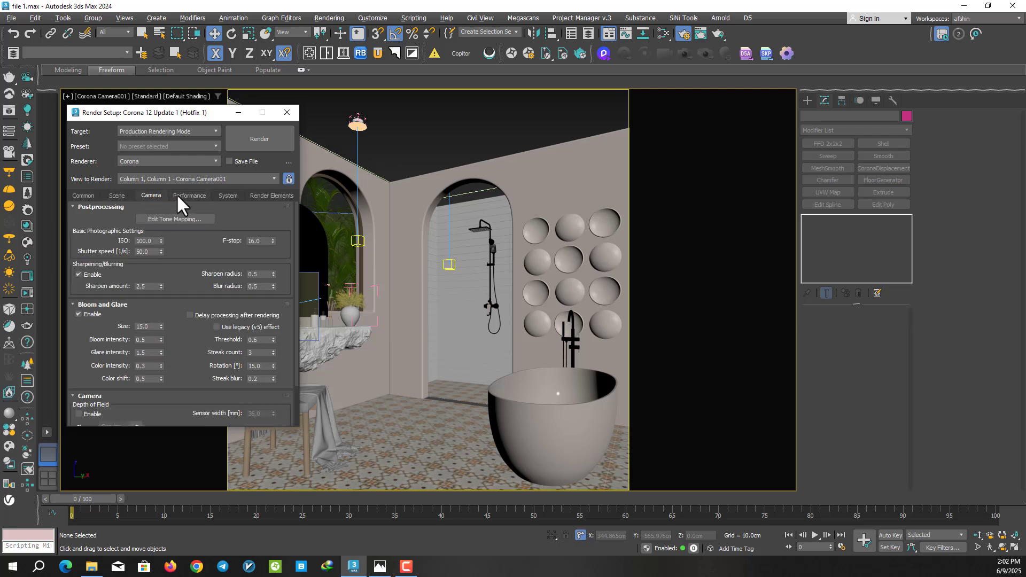
left_click(181, 195)
left_click(224, 195)
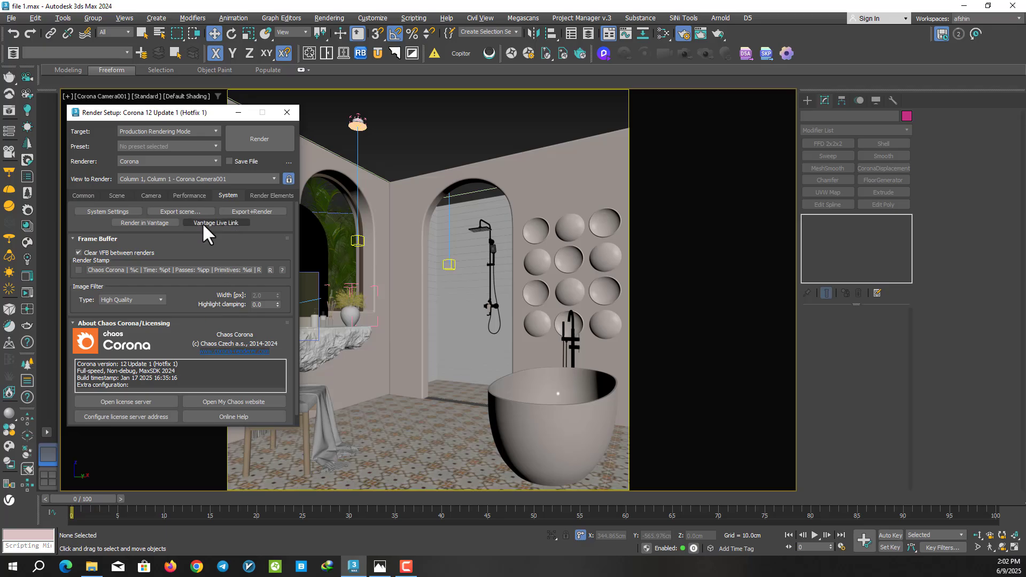
left_click(84, 195)
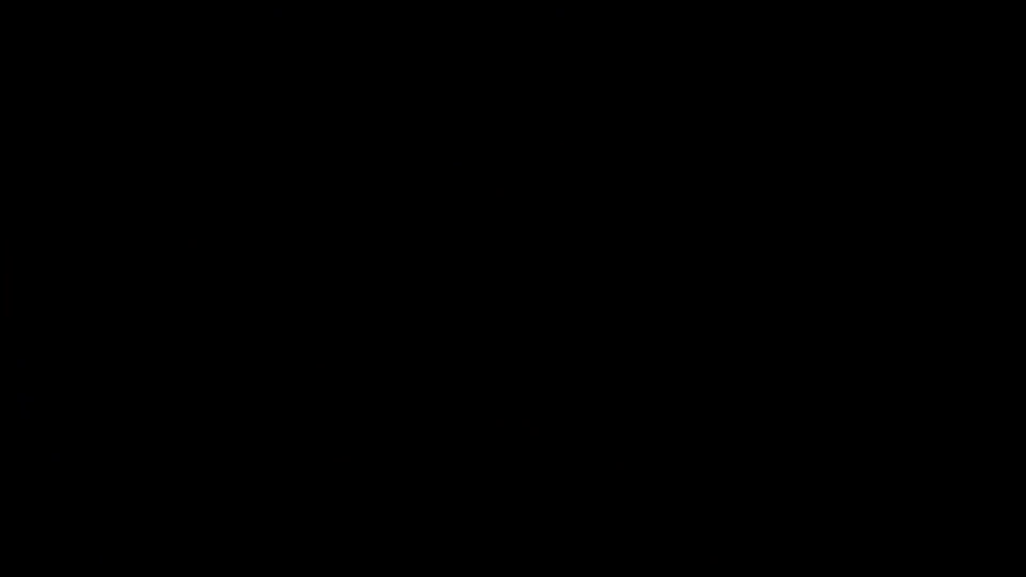